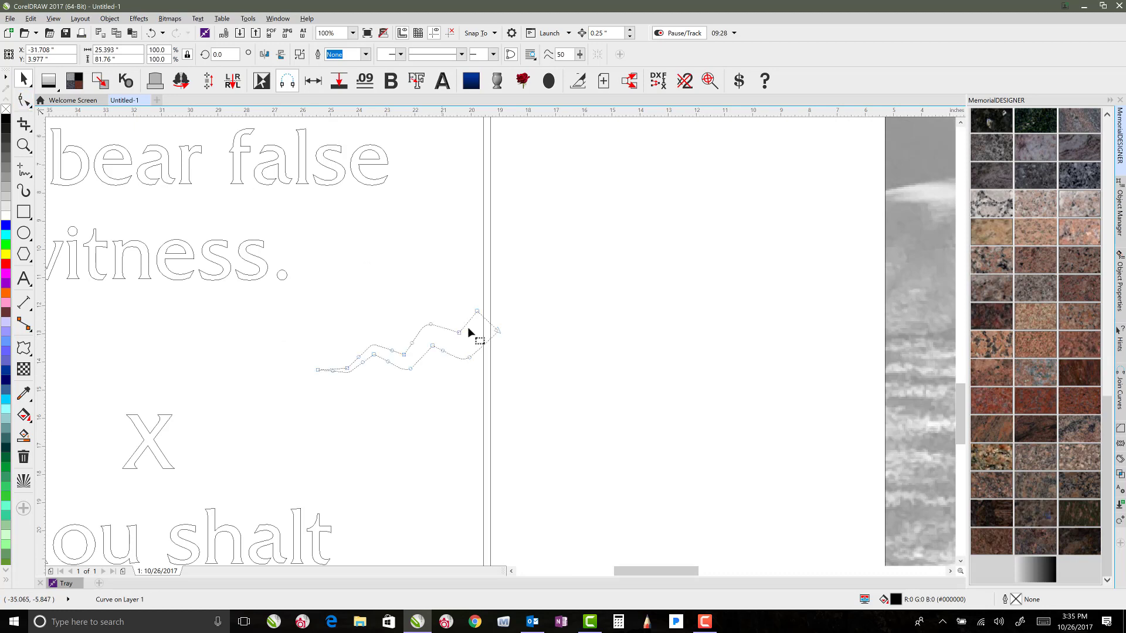
- Move the outer end node of the crack below "witness." into the border line, and restore the filled view
{"action": "left_click_drag", "start_coordinate": [477, 311], "coordinate": [485, 344]}
{"action": "scroll", "coordinate": [468, 338], "scroll_direction": "down", "scroll_amount": 1}
{"action": "key", "text": "shift+F9"}
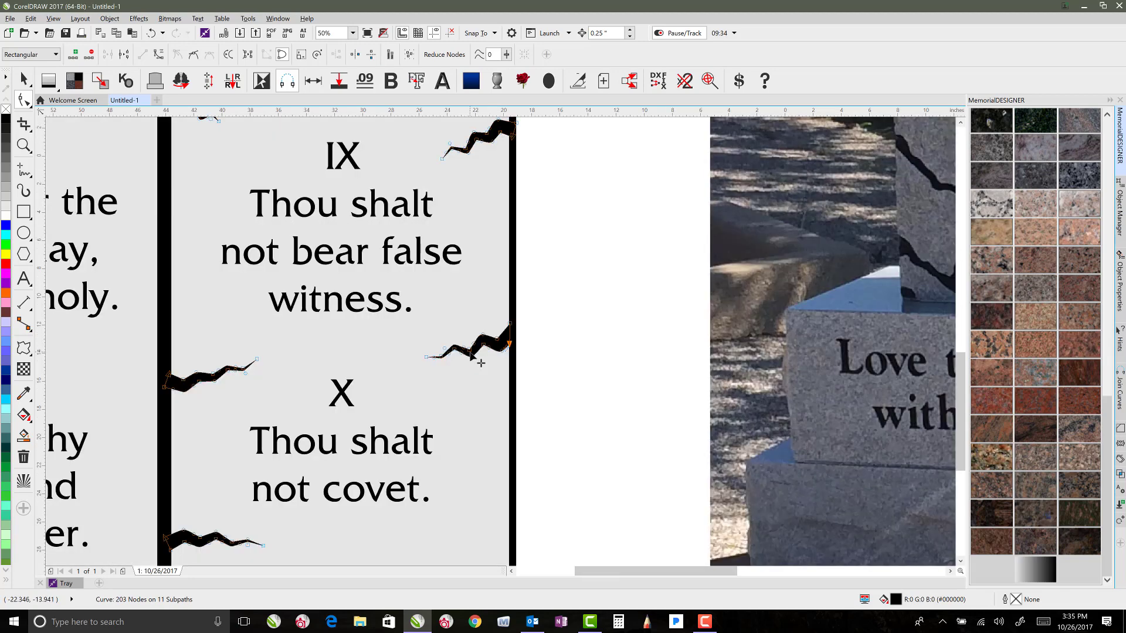
- Using the Smear tool with a 4.817" nib, stretch the tip of the lowest crack at the right border up toward the middle of the tablet
{"action": "scroll", "coordinate": [476, 359], "scroll_direction": "up", "scroll_amount": 1}
{"action": "scroll", "coordinate": [495, 347], "scroll_direction": "down", "scroll_amount": 1}
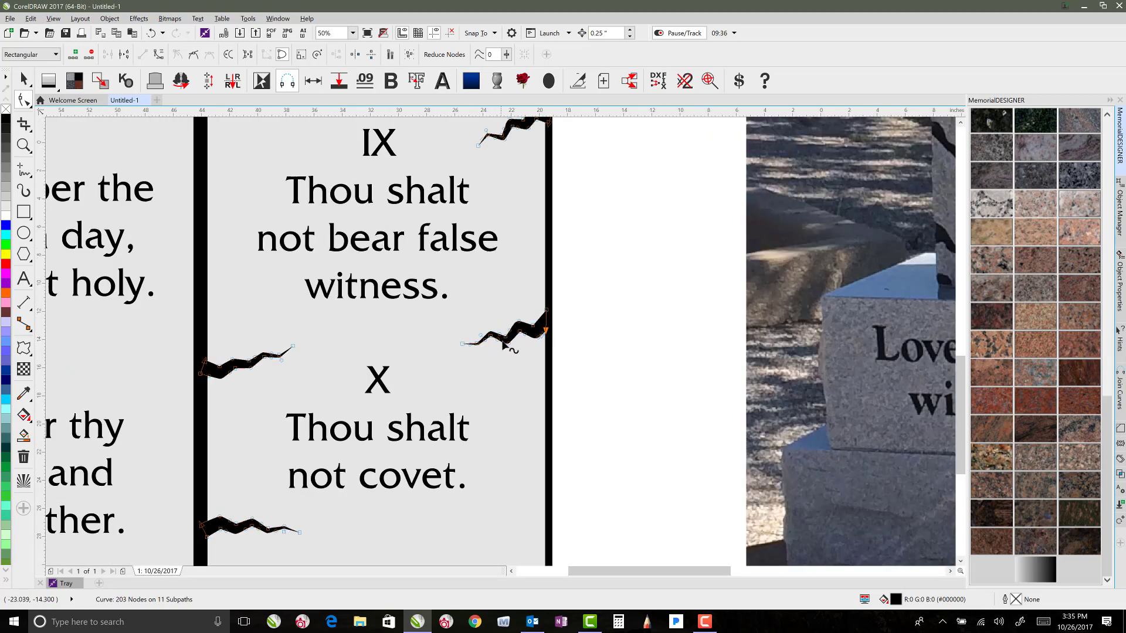
{"action": "scroll", "coordinate": [508, 344], "scroll_direction": "down", "scroll_amount": 1}
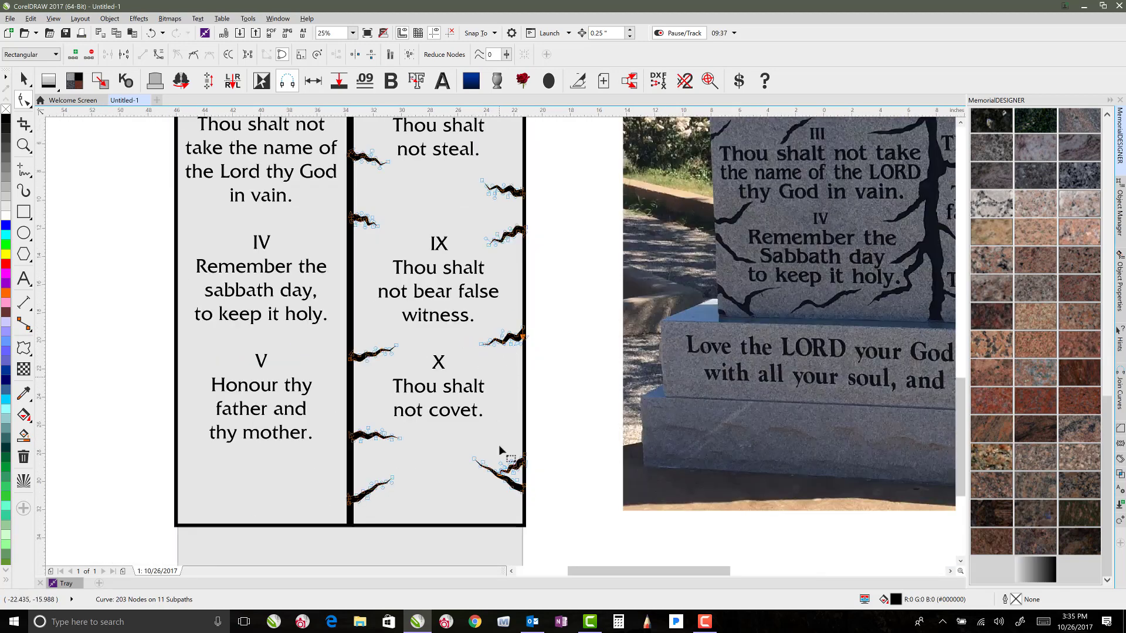
{"action": "scroll", "coordinate": [486, 530], "scroll_direction": "up", "scroll_amount": 1}
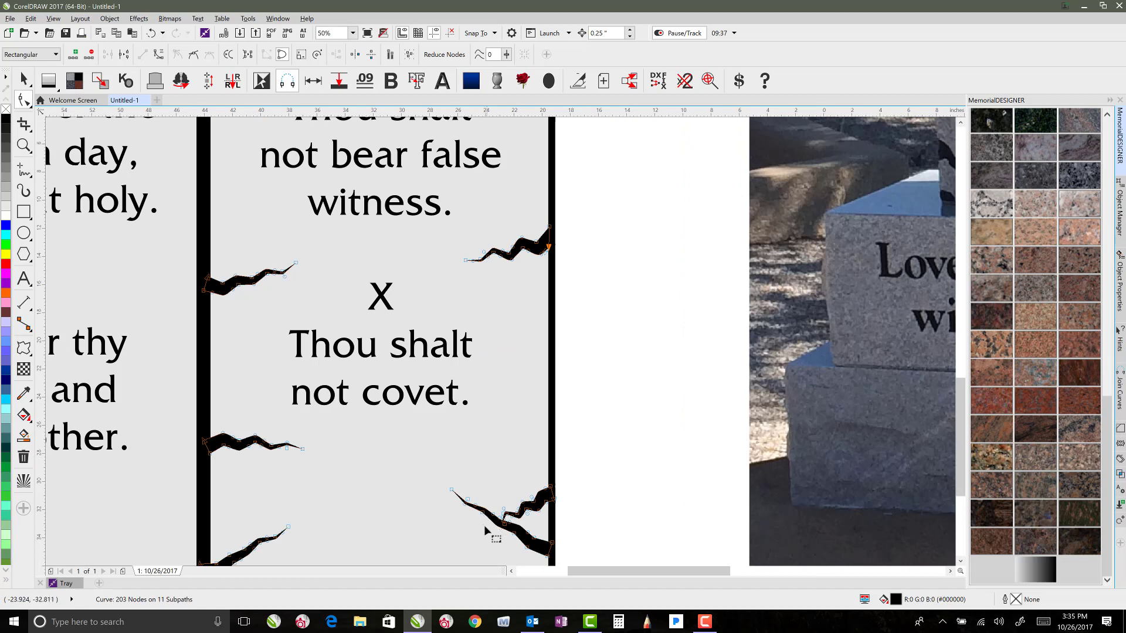
{"action": "left_click", "coordinate": [25, 105]}
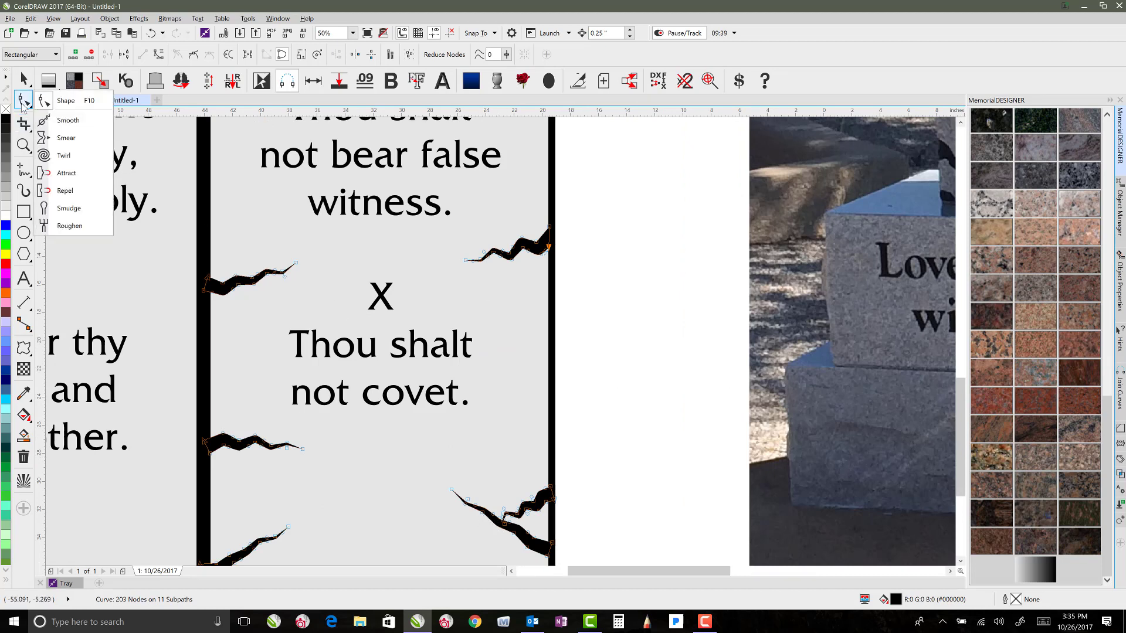
{"action": "left_click", "coordinate": [65, 138]}
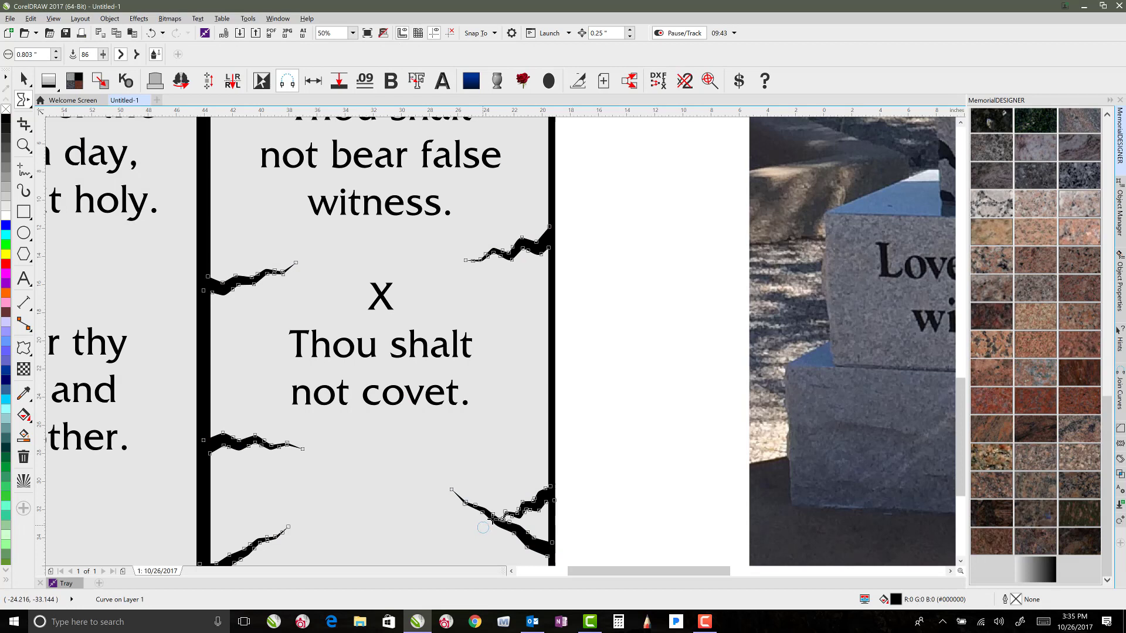
{"action": "left_click_drag", "start_coordinate": [483, 528], "coordinate": [503, 499]}
{"action": "scroll", "coordinate": [478, 503], "scroll_direction": "up", "scroll_amount": 1}
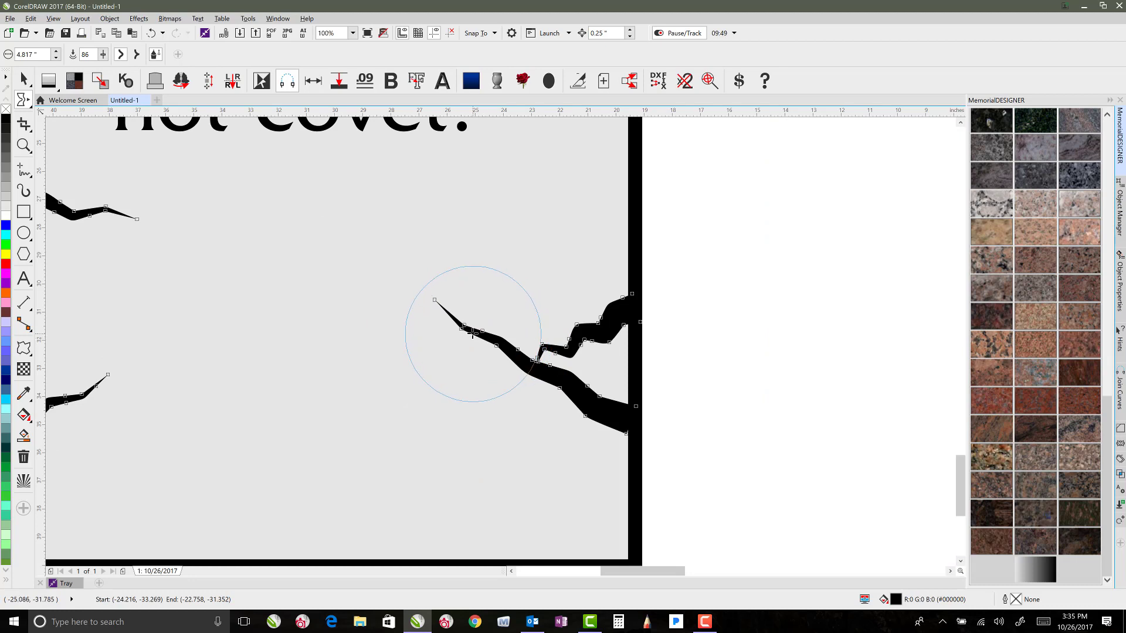
{"action": "mouse_move", "coordinate": [465, 321]}
{"action": "left_mouse_down"}
{"action": "mouse_move", "coordinate": [416, 298]}
{"action": "mouse_move", "coordinate": [385, 322]}
{"action": "mouse_move", "coordinate": [401, 302]}
{"action": "mouse_move", "coordinate": [409, 231]}
{"action": "mouse_move", "coordinate": [371, 238]}
{"action": "mouse_move", "coordinate": [288, 204]}
{"action": "mouse_move", "coordinate": [235, 213]}
{"action": "mouse_move", "coordinate": [176, 200]}
{"action": "left_mouse_up"}
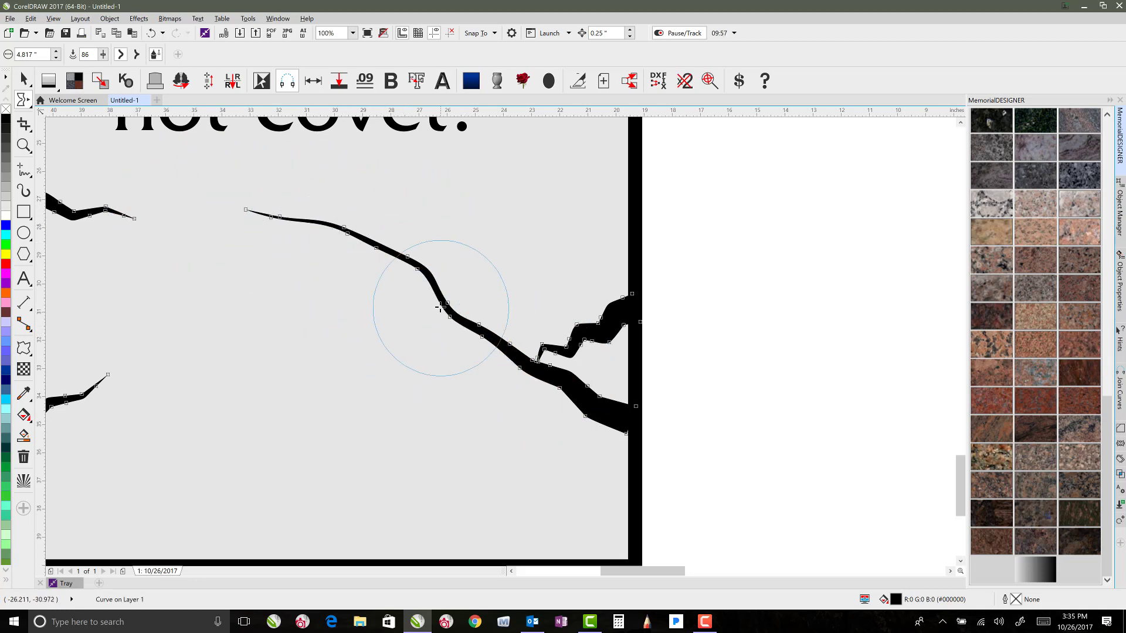
- Smear a long thin branch leftward from the lowest right crack with a 2.19" nib, and extend its tip with a 1.468" nib
{"action": "mouse_move", "coordinate": [439, 303]}
{"action": "left_mouse_down", "text": "shift"}
{"action": "mouse_move", "coordinate": [482, 279]}
{"action": "mouse_move", "coordinate": [457, 291]}
{"action": "mouse_move", "coordinate": [446, 320]}
{"action": "left_mouse_up", "text": "shift"}
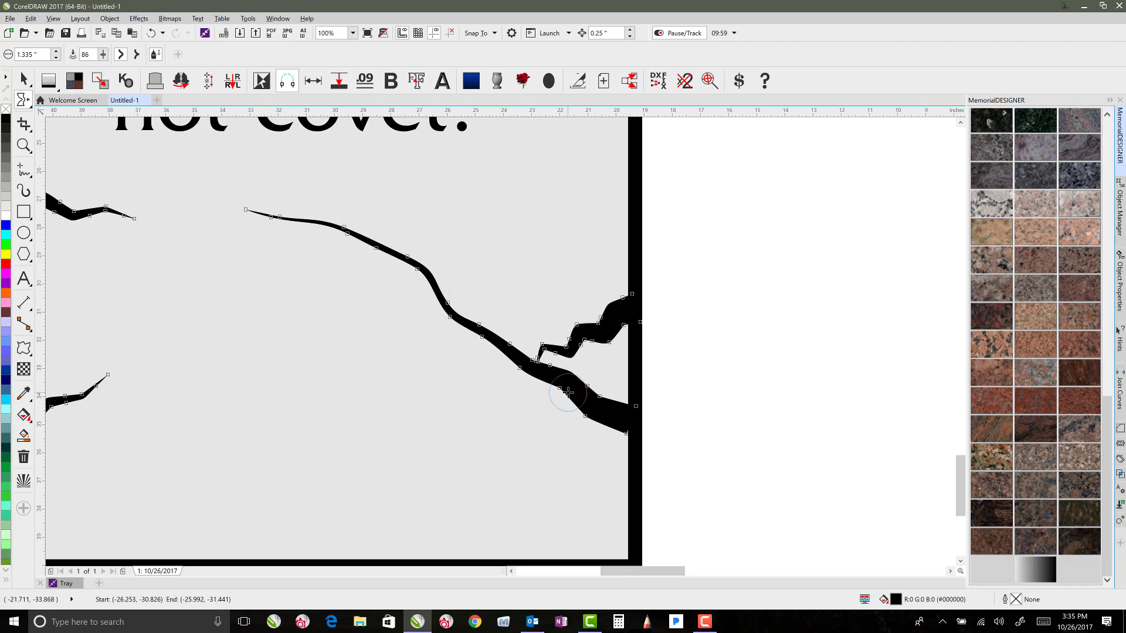
{"action": "mouse_move", "coordinate": [566, 392]}
{"action": "left_mouse_down"}
{"action": "mouse_move", "coordinate": [522, 409]}
{"action": "mouse_move", "coordinate": [540, 406]}
{"action": "mouse_move", "coordinate": [468, 410]}
{"action": "mouse_move", "coordinate": [478, 422]}
{"action": "mouse_move", "coordinate": [478, 411]}
{"action": "mouse_move", "coordinate": [414, 402]}
{"action": "mouse_move", "coordinate": [280, 437]}
{"action": "left_mouse_up"}
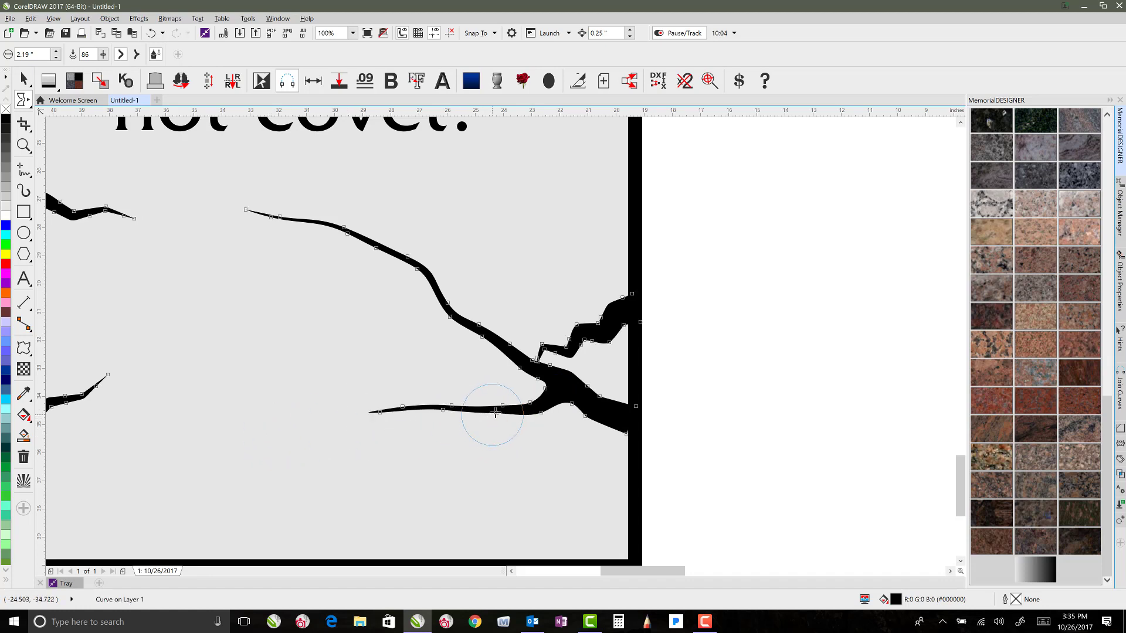
{"action": "mouse_move", "coordinate": [505, 406]}
{"action": "left_mouse_down", "text": "shift"}
{"action": "mouse_move", "coordinate": [525, 391]}
{"action": "mouse_move", "coordinate": [503, 410]}
{"action": "mouse_move", "coordinate": [513, 402]}
{"action": "left_mouse_up", "text": "shift"}
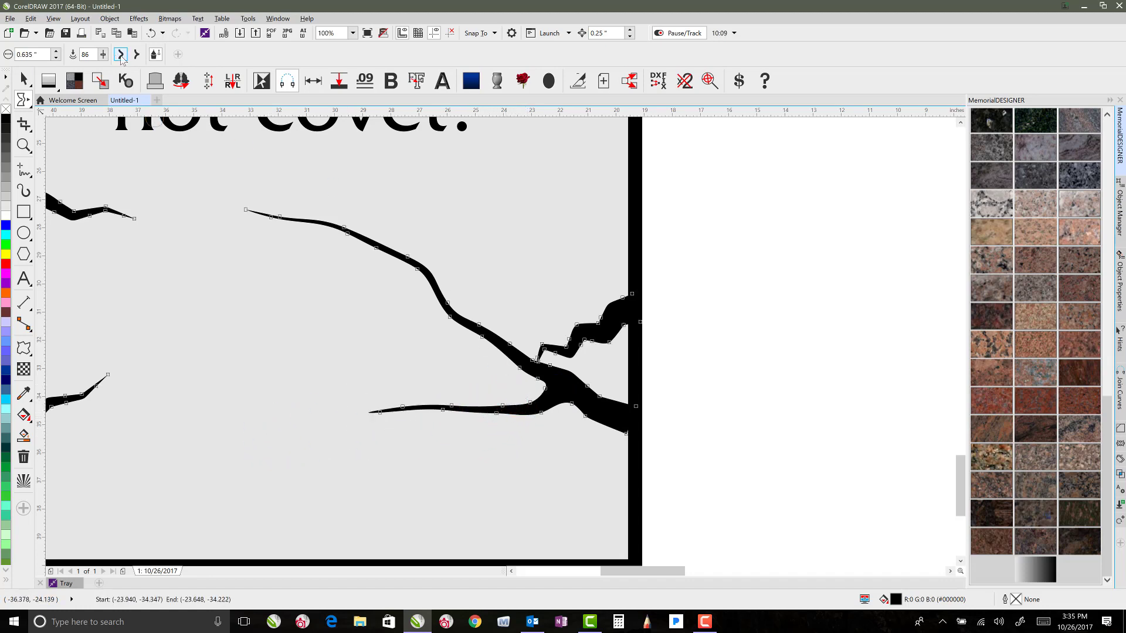
{"action": "left_click_drag", "start_coordinate": [401, 414], "coordinate": [272, 405], "text": "shift"}
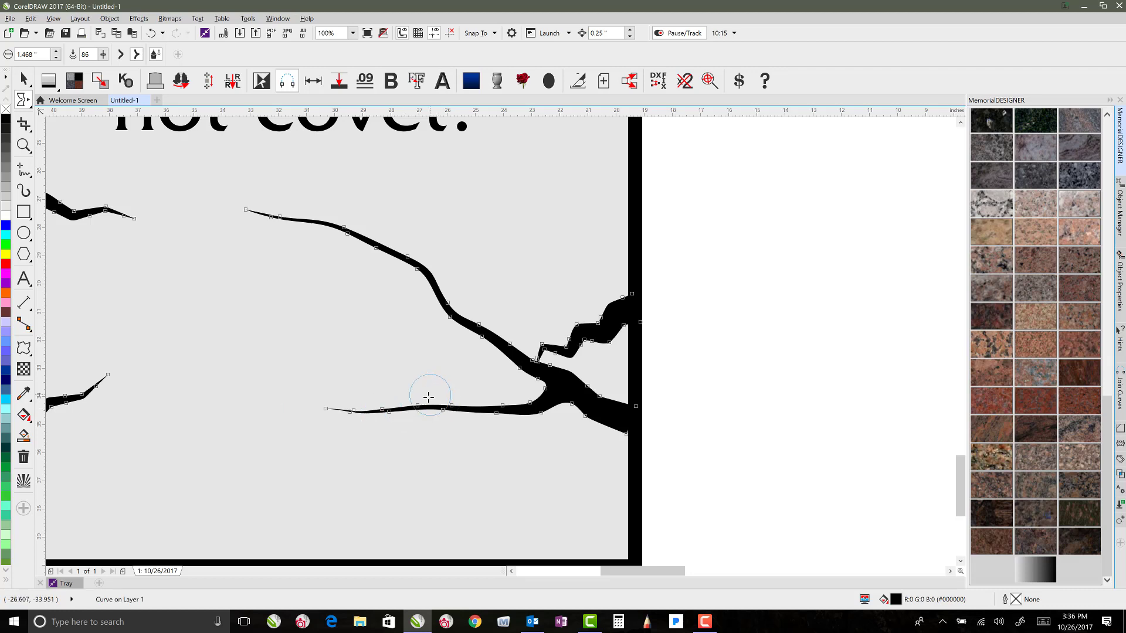
- Smear a shorter side branch up and to the left from the new horizontal branch, using a 1.855" nib
{"action": "mouse_move", "coordinate": [427, 396]}
{"action": "left_mouse_down", "text": "shift"}
{"action": "mouse_move", "coordinate": [542, 409]}
{"action": "mouse_move", "coordinate": [429, 358]}
{"action": "left_mouse_up", "text": "shift"}
{"action": "mouse_move", "coordinate": [517, 397]}
{"action": "left_mouse_down"}
{"action": "mouse_move", "coordinate": [419, 343]}
{"action": "mouse_move", "coordinate": [420, 356]}
{"action": "left_mouse_up"}
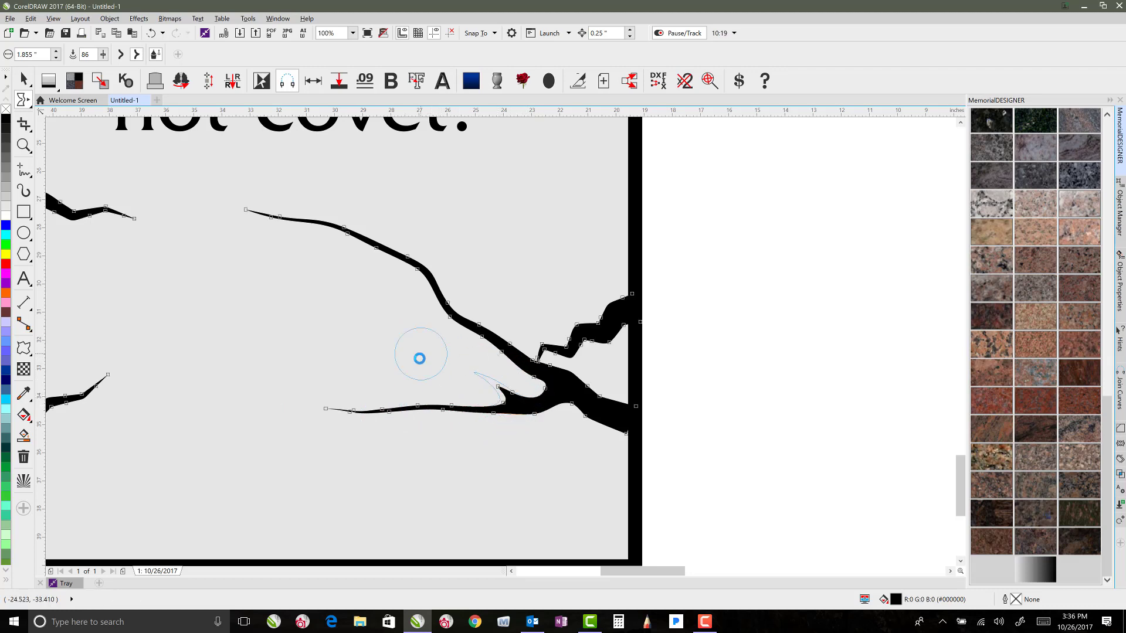
{"action": "left_click_drag", "start_coordinate": [507, 397], "coordinate": [347, 332]}
{"action": "left_click_drag", "start_coordinate": [473, 373], "coordinate": [389, 331]}
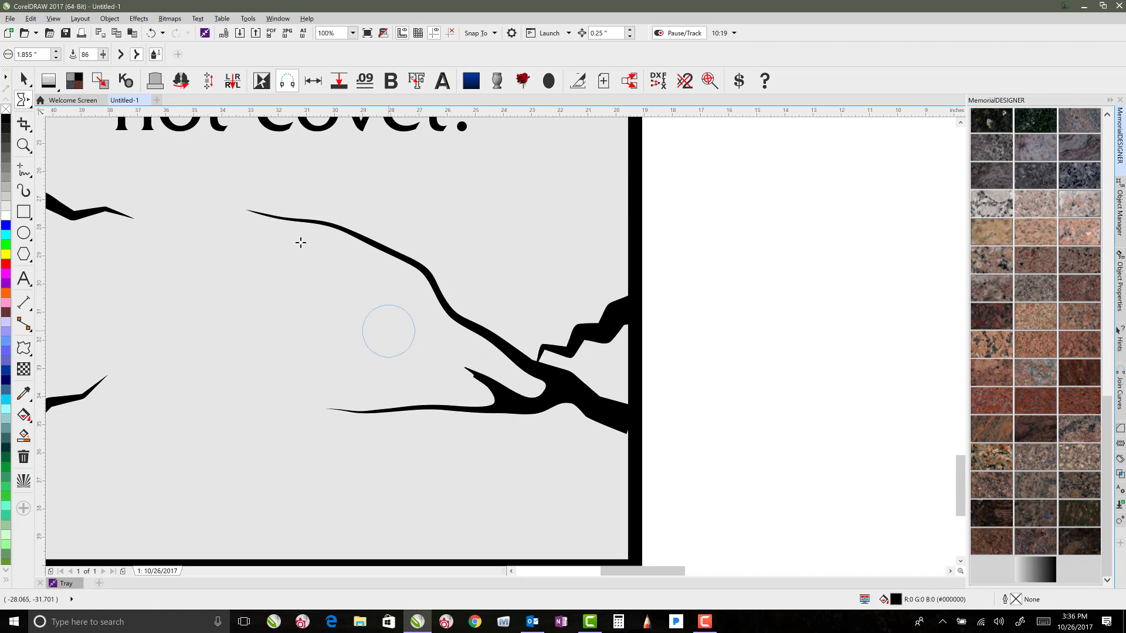
- Select the nodes of the lower right cracks with the Shape tool and convert their curved segments to straight lines
{"action": "left_click", "coordinate": [24, 97]}
{"action": "left_click", "coordinate": [65, 100]}
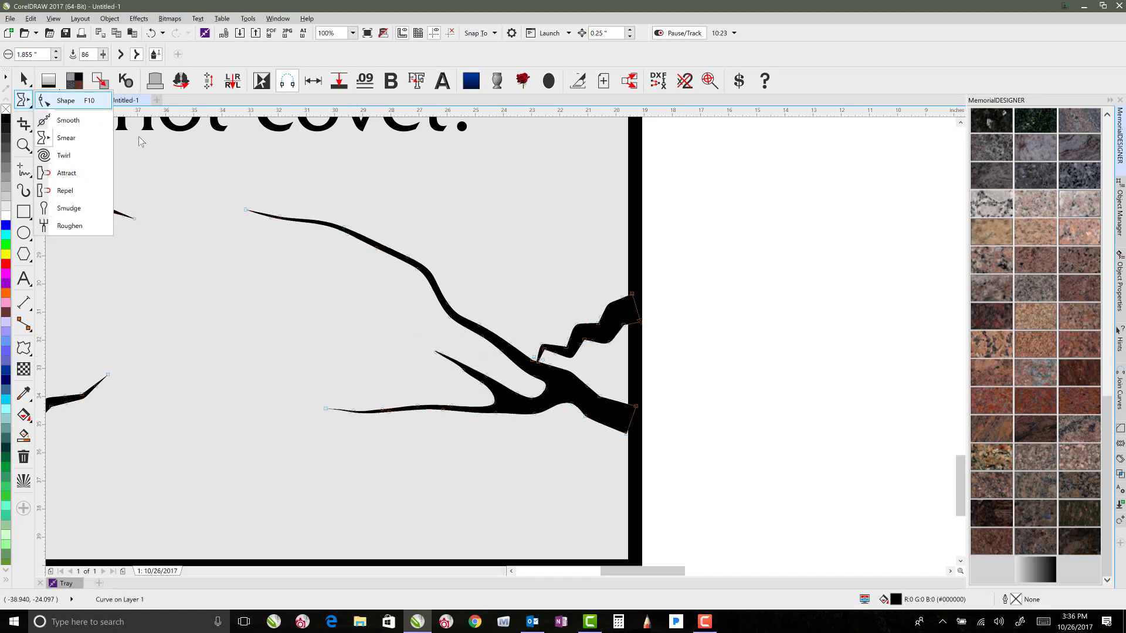
{"action": "left_click_drag", "start_coordinate": [197, 177], "coordinate": [623, 421]}
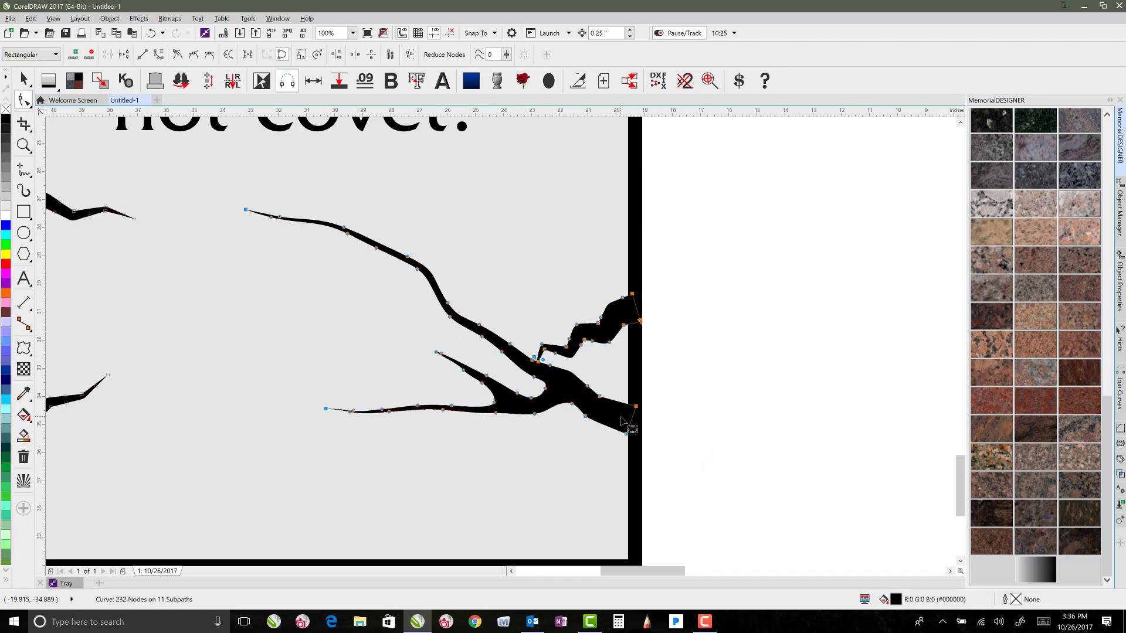
{"action": "left_click", "coordinate": [144, 54]}
{"action": "left_click", "coordinate": [690, 239]}
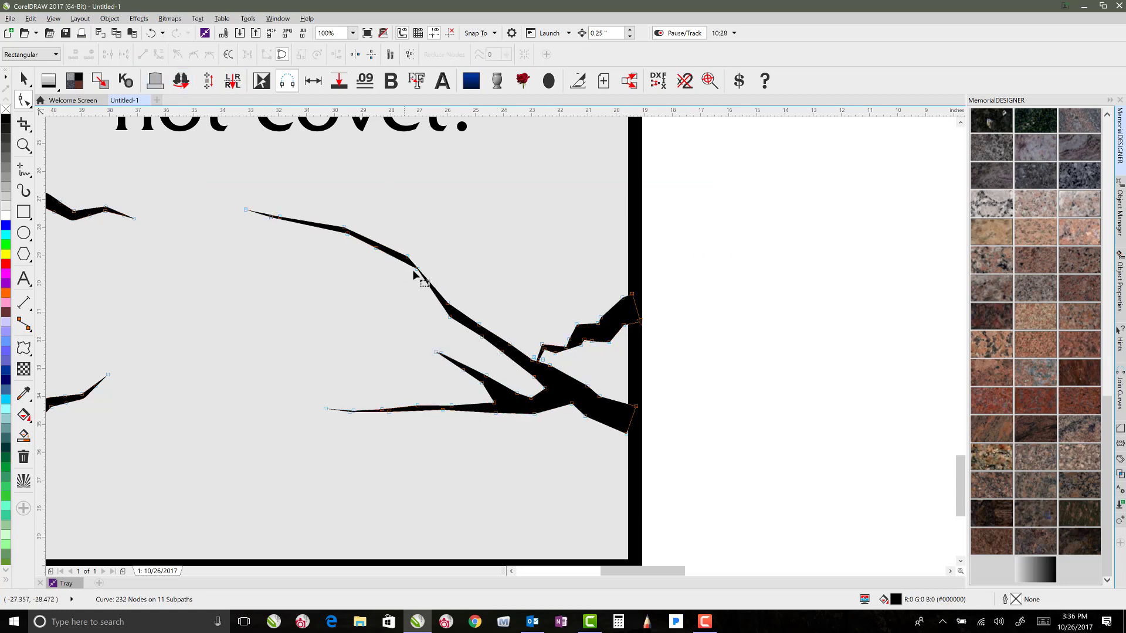
- Reposition individual nodes along the long upper crack and the lower branch to make them thicker and more jagged
{"action": "left_click_drag", "start_coordinate": [416, 269], "coordinate": [415, 277]}
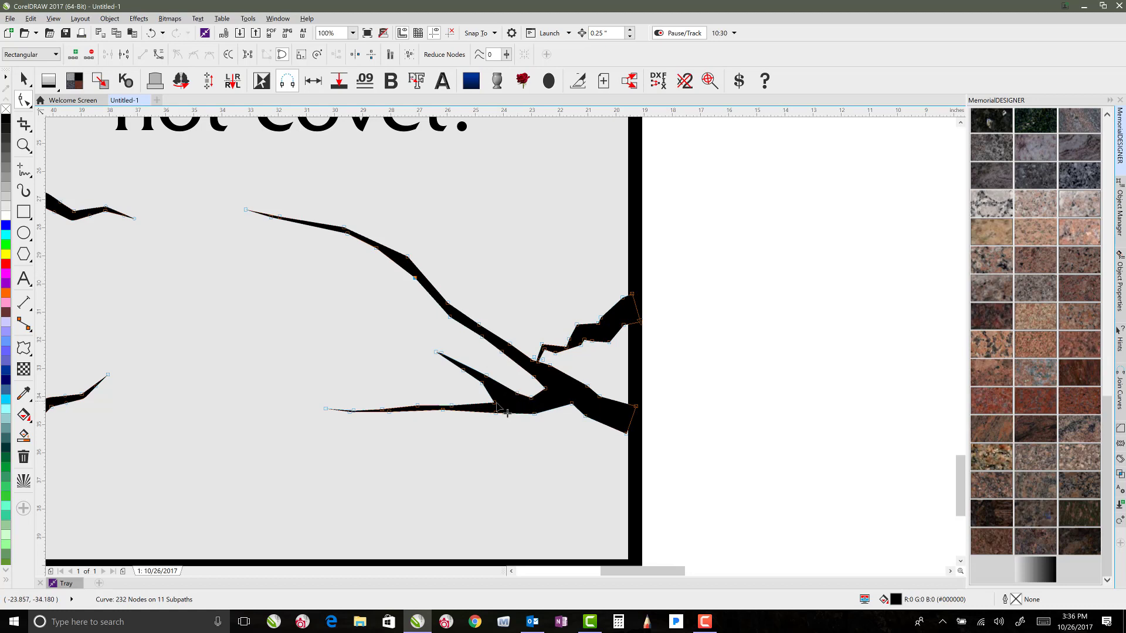
{"action": "left_click_drag", "start_coordinate": [495, 403], "coordinate": [502, 401]}
{"action": "left_click_drag", "start_coordinate": [417, 406], "coordinate": [459, 402]}
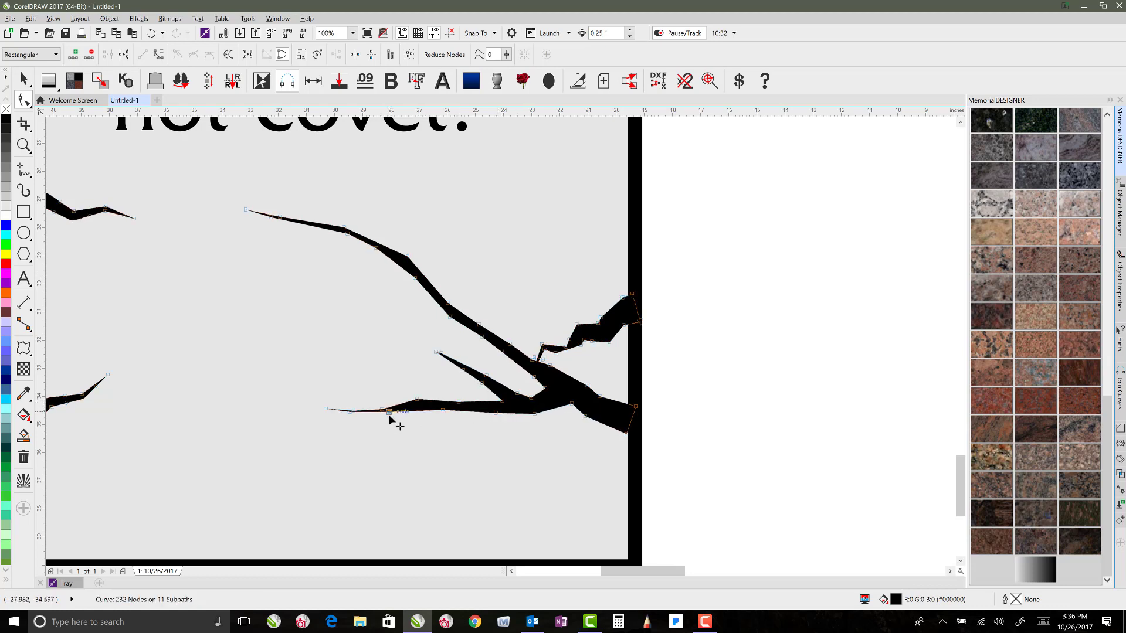
{"action": "left_click_drag", "start_coordinate": [389, 413], "coordinate": [349, 415]}
{"action": "left_click", "coordinate": [701, 335]}
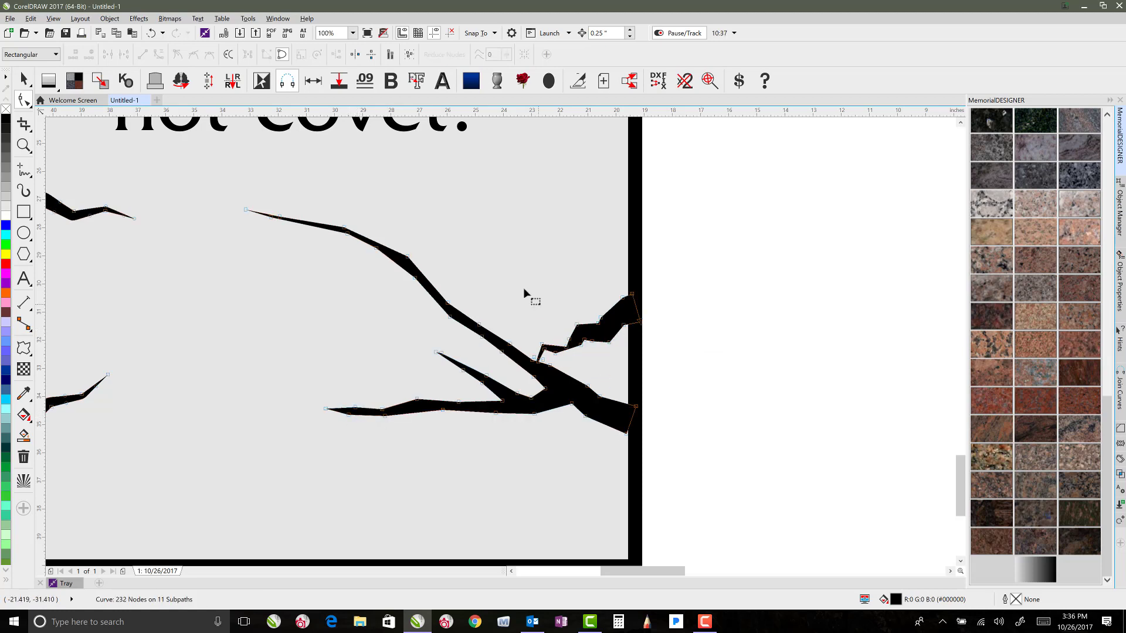
- Thicken the small upper crack where it meets the lower one by deleting a node at the junction and moving the neighbouring node
{"action": "double_click", "coordinate": [543, 364]}
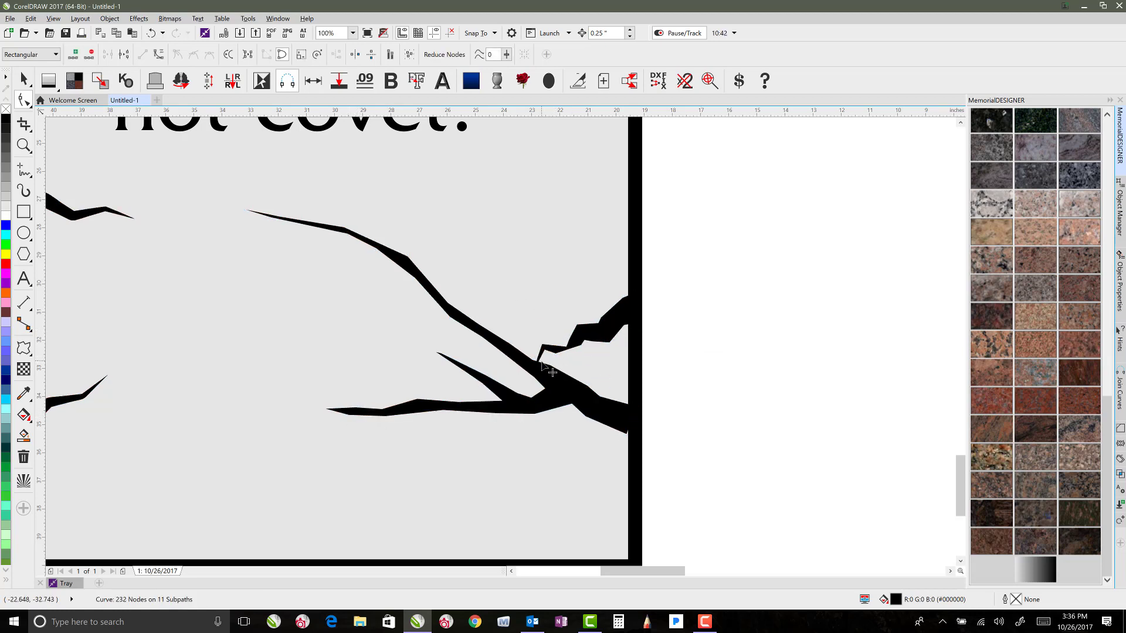
{"action": "left_click_drag", "start_coordinate": [548, 352], "coordinate": [566, 356]}
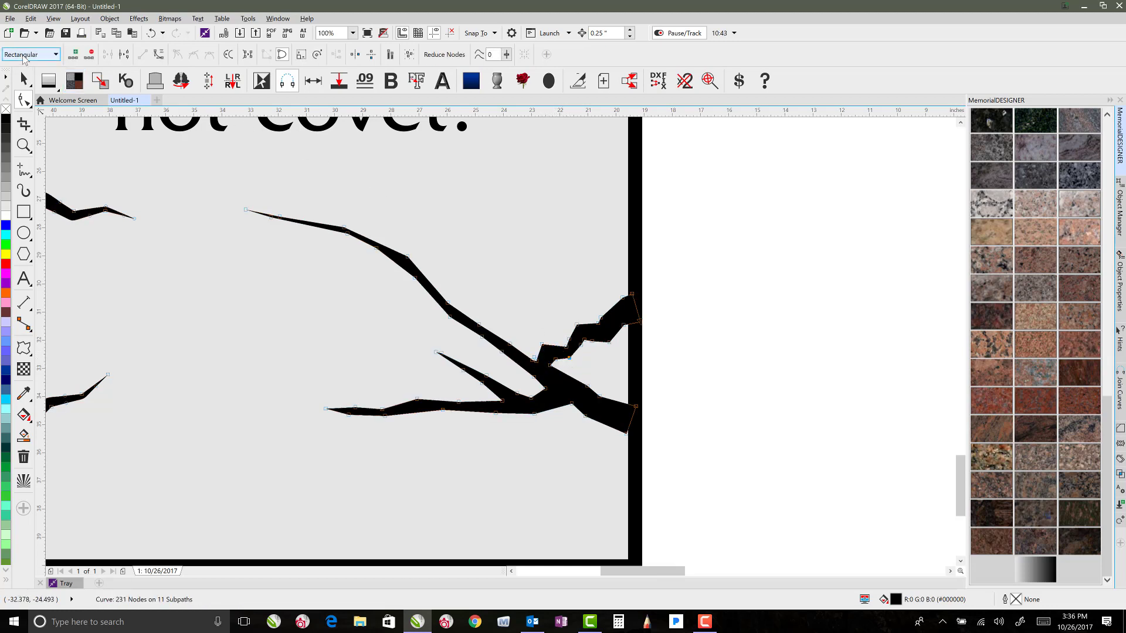
{"action": "left_click", "coordinate": [23, 79]}
{"action": "left_click", "coordinate": [663, 269]}
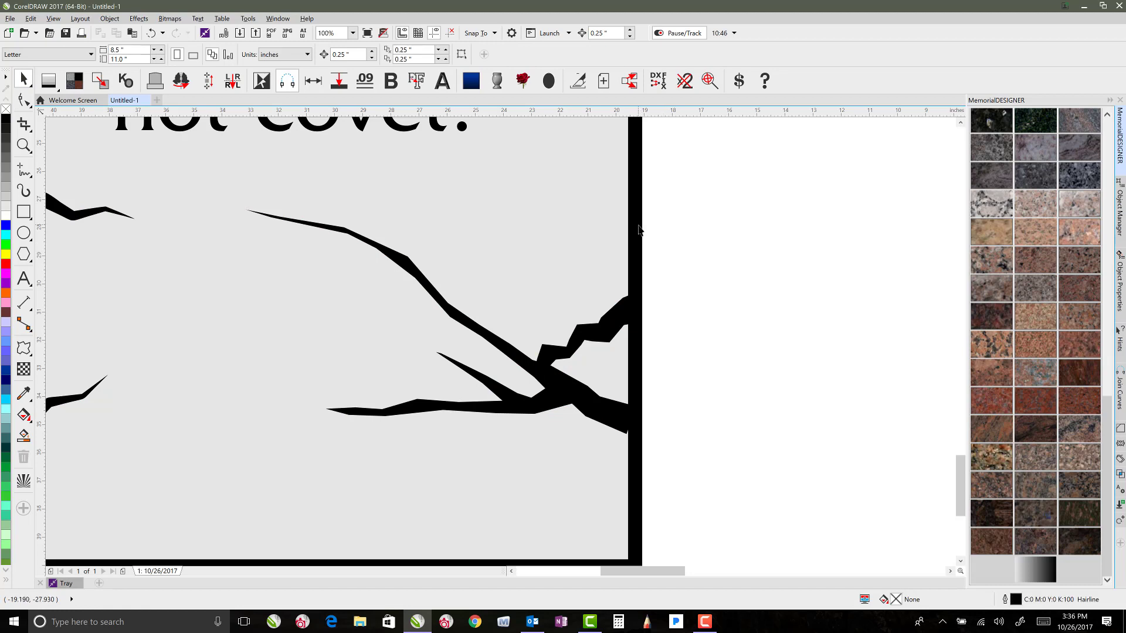
- Inspect how the cracks overlap the border line by switching between wireframe and filled views
{"action": "key", "text": "ctrl+a"}
{"action": "key", "text": "shift+F9"}
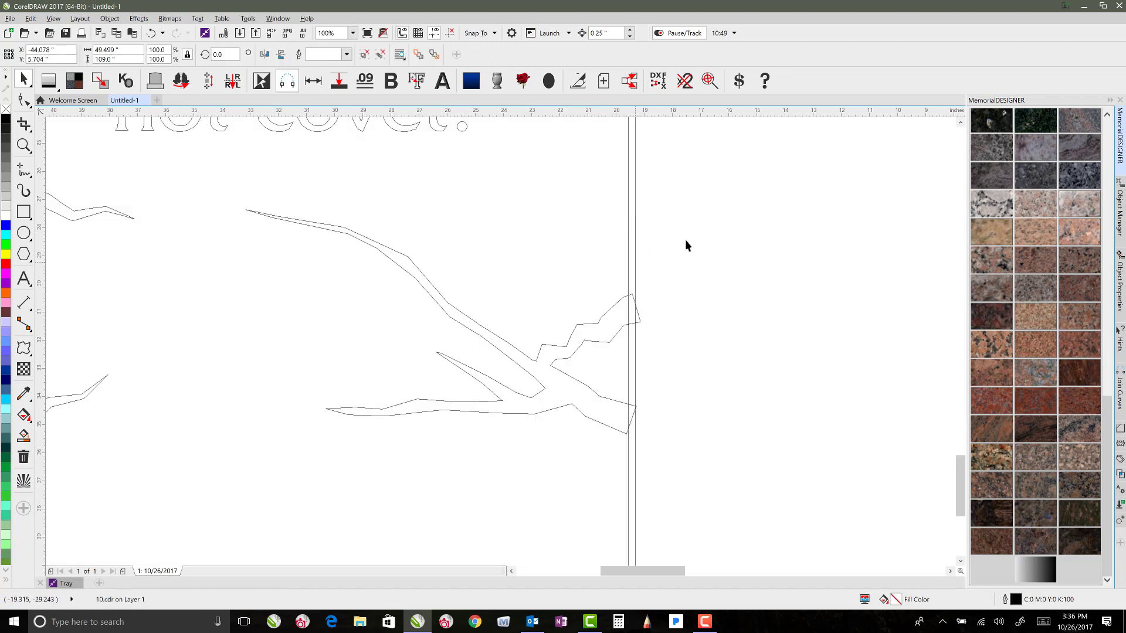
{"action": "key", "text": "shift+F9"}
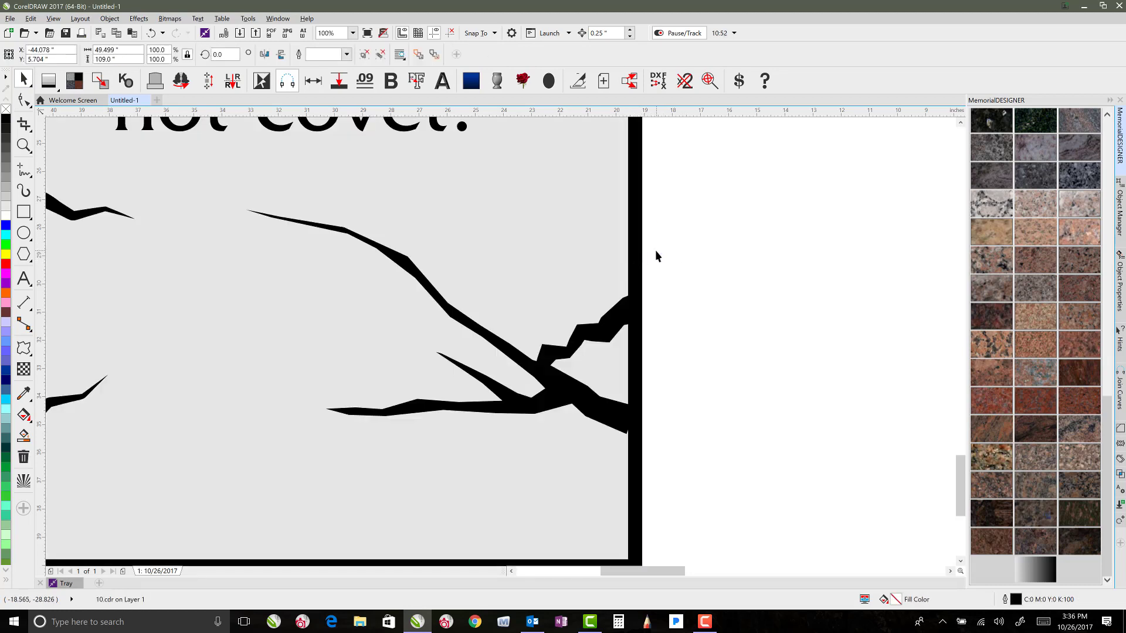
{"action": "key", "text": "shift+F9"}
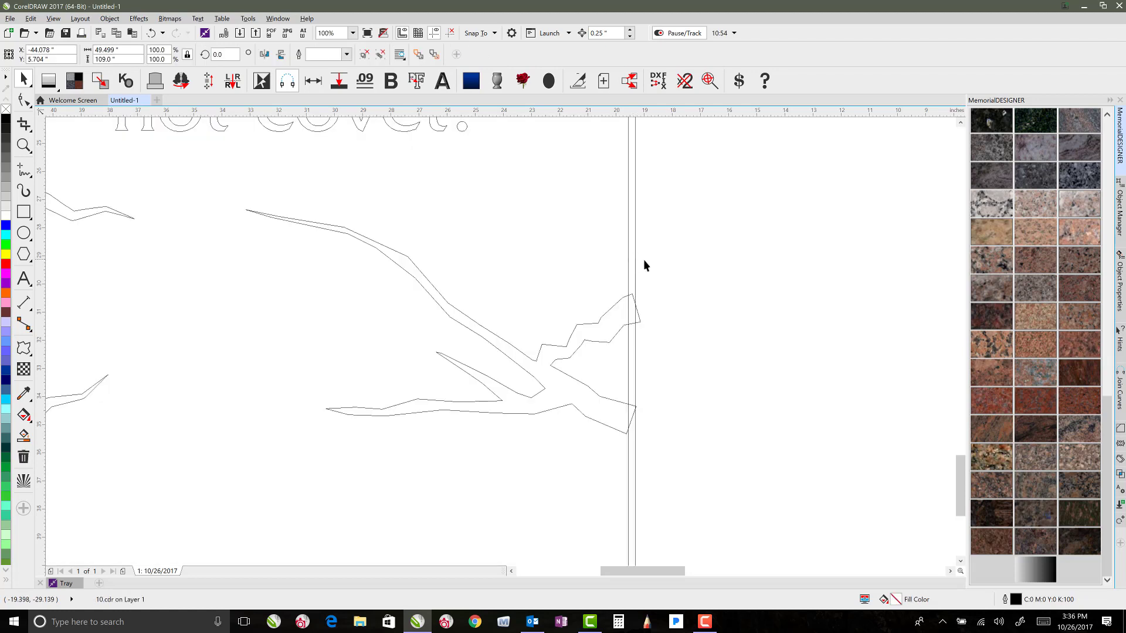
{"action": "key", "text": "shift+F9"}
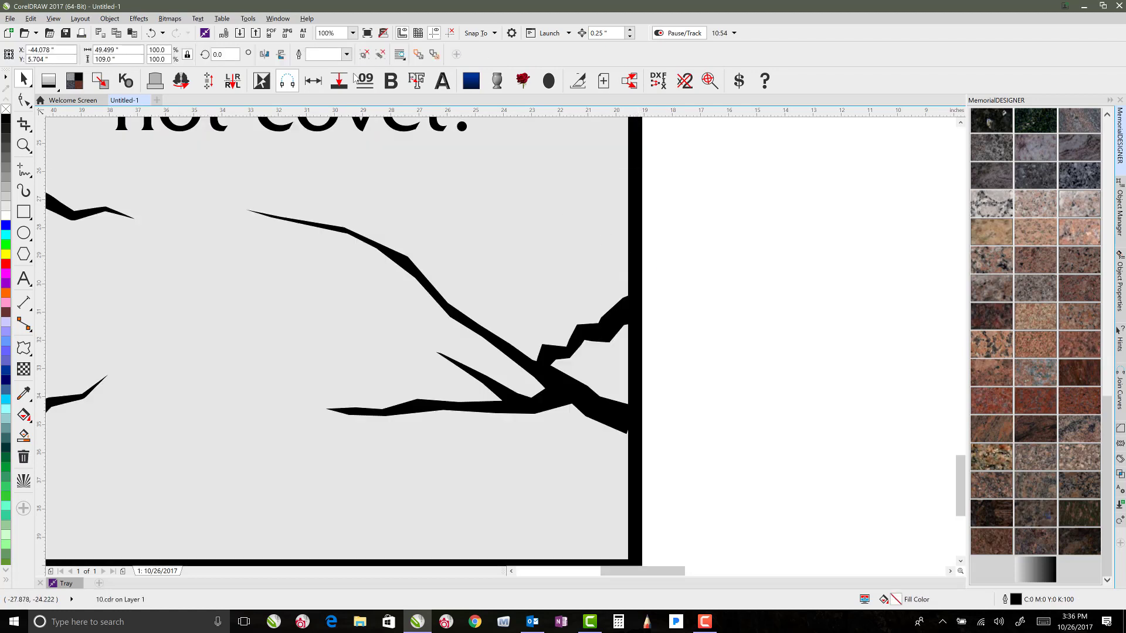
- Try moving the 0.5 in border outline to the right, away from the cracks, and undo the move
{"action": "left_click", "coordinate": [639, 364]}
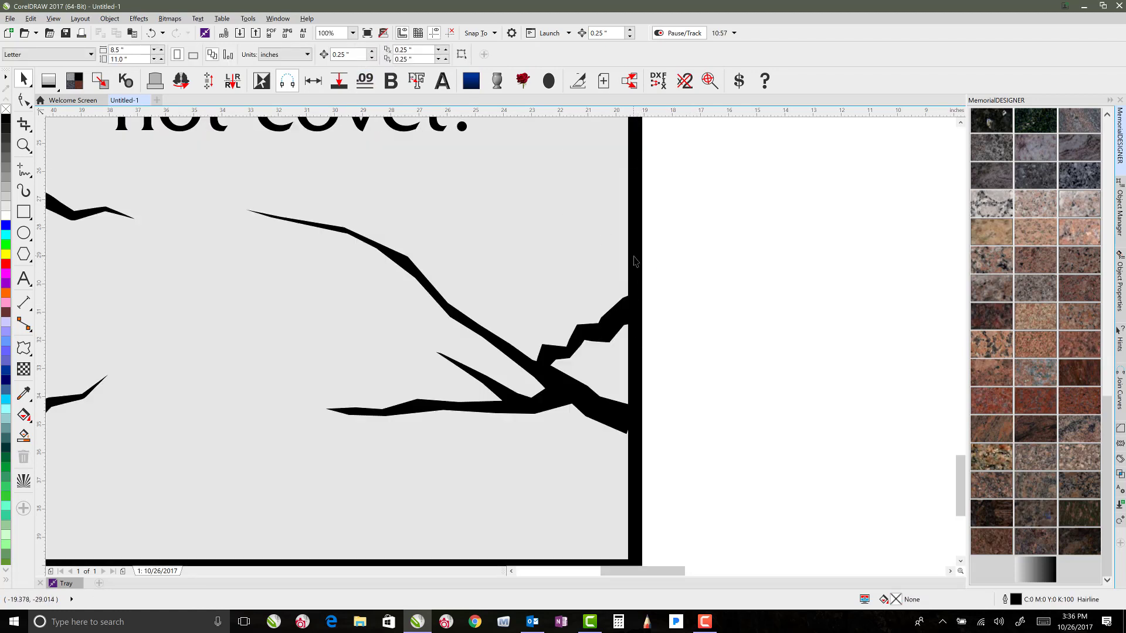
{"action": "left_click_drag", "start_coordinate": [637, 262], "coordinate": [727, 282]}
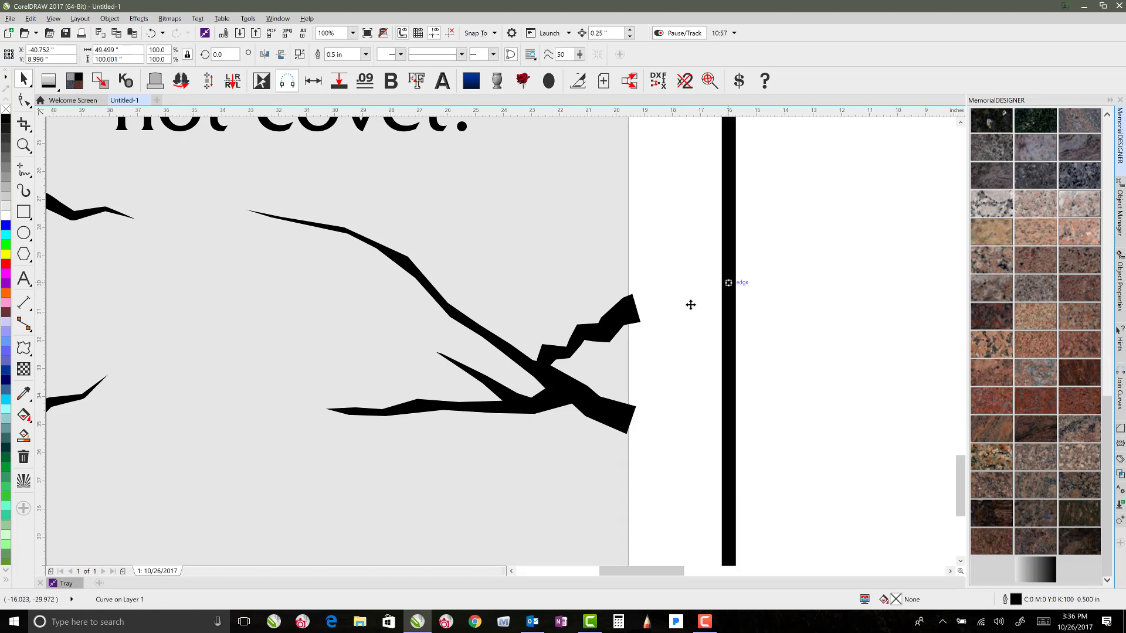
{"action": "key", "text": "ctrl+z"}
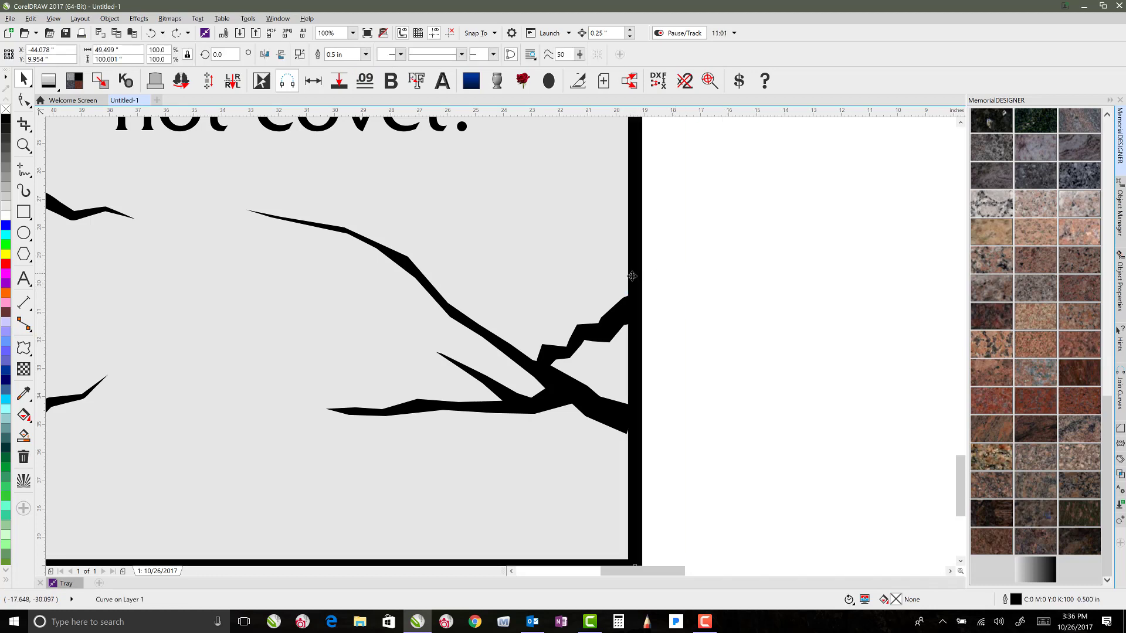
- Convert the border's 0.5 in outline to an object
{"action": "left_click", "coordinate": [635, 269]}
{"action": "key", "text": "ctrl+shift+q"}
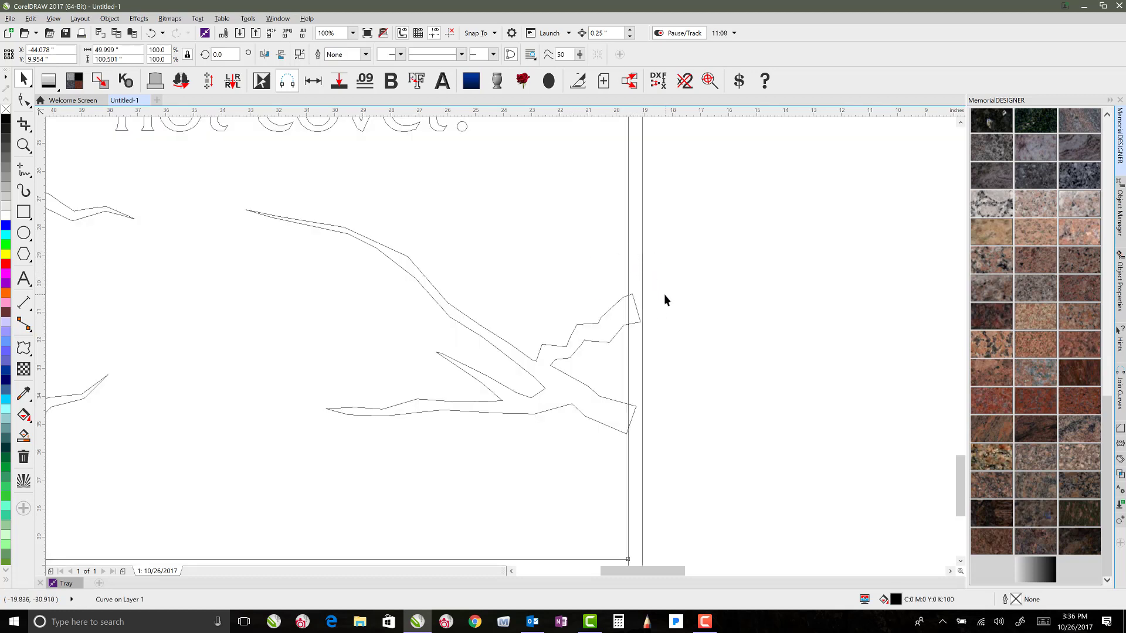
- Weld the crack curves to the border object and move the combined shape about 1.74 in to the right
{"action": "left_click", "coordinate": [639, 298]}
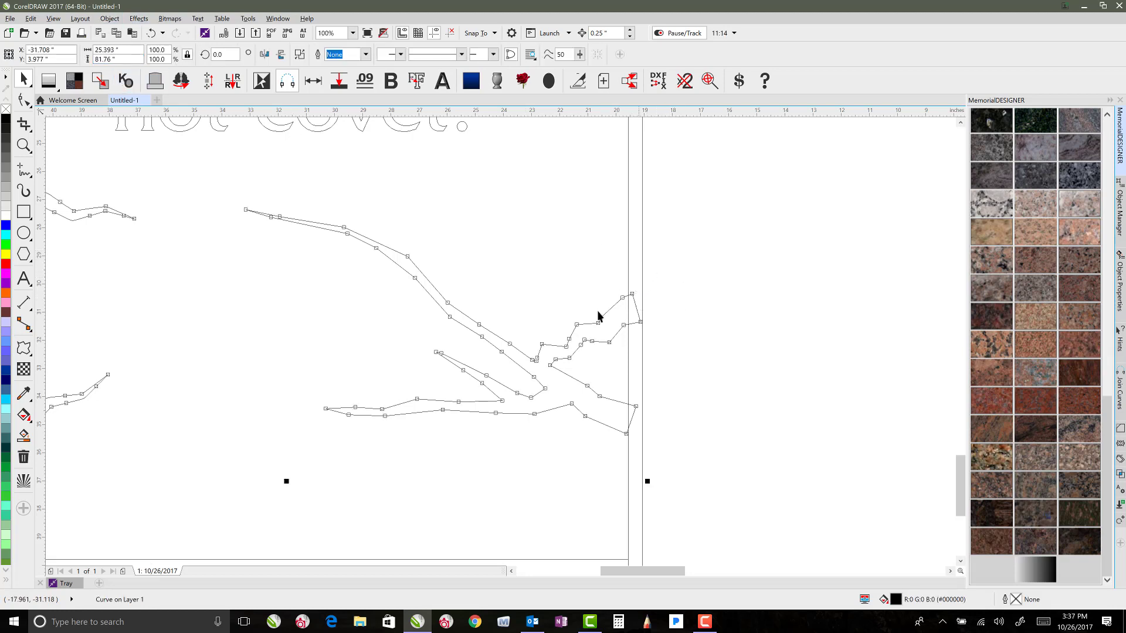
{"action": "left_click", "coordinate": [642, 264], "text": "shift"}
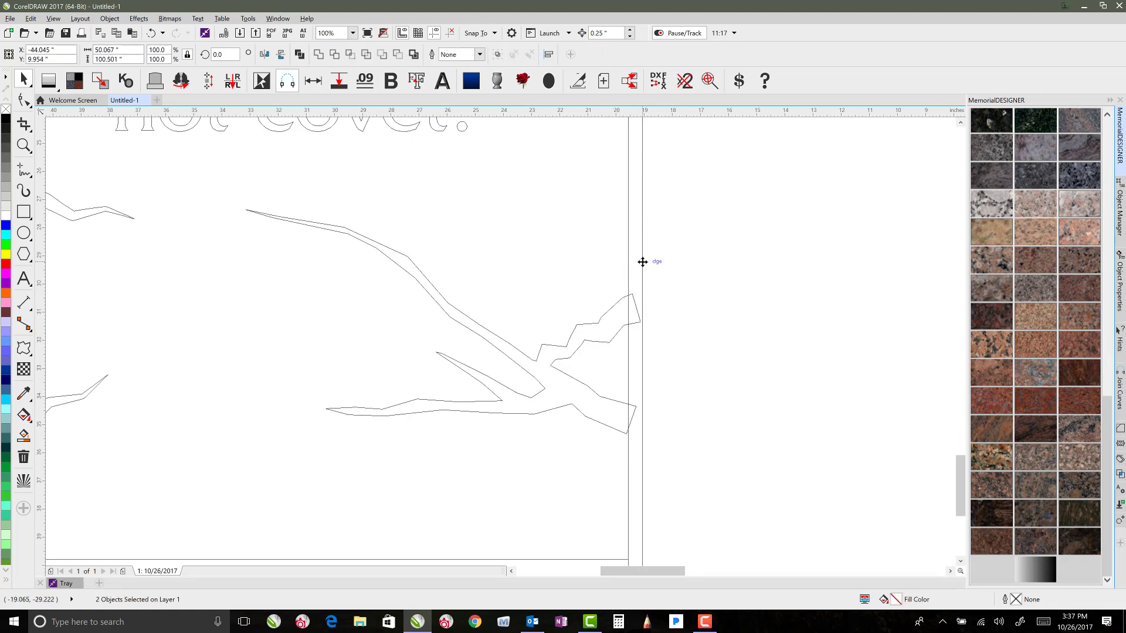
{"action": "key", "text": "w"}
{"action": "left_click", "coordinate": [678, 290]}
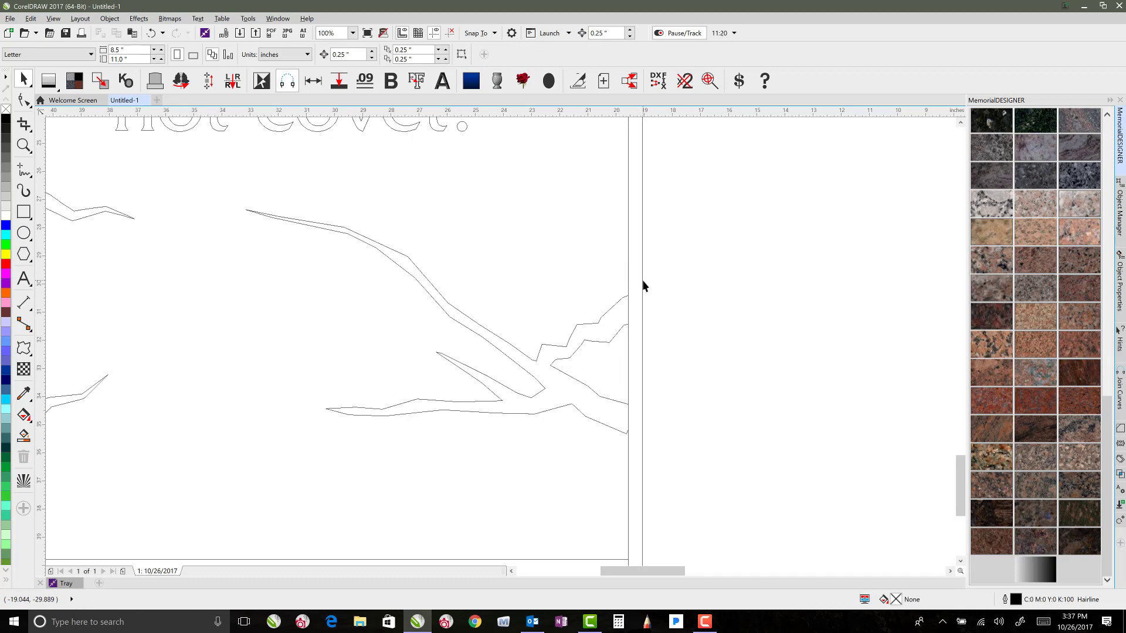
{"action": "left_click_drag", "start_coordinate": [643, 281], "coordinate": [691, 279]}
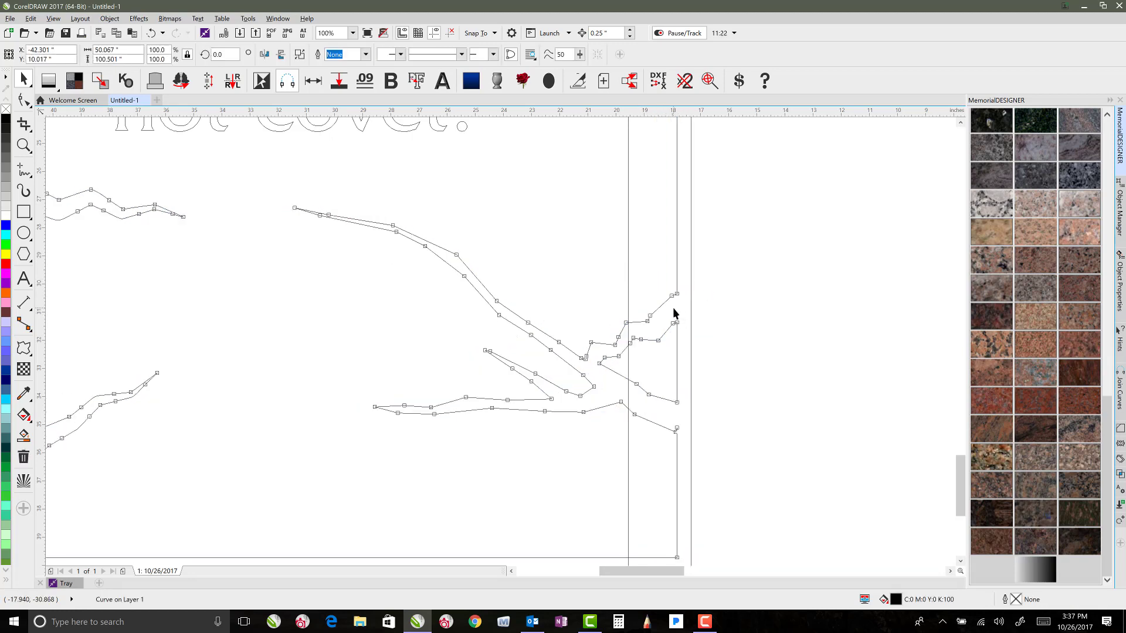
- Undo the combined shape's last move and the weld of the crack curves to the border
{"action": "key", "text": "ctrl+z"}
{"action": "left_click", "coordinate": [643, 274], "text": "shift"}
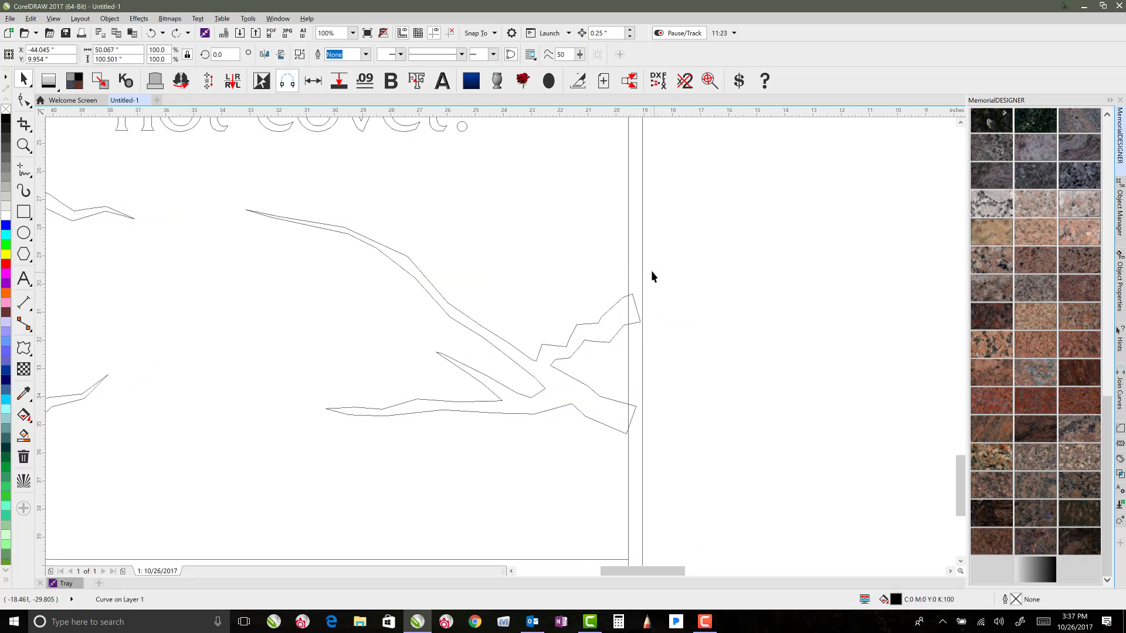
{"action": "key", "text": "F4"}
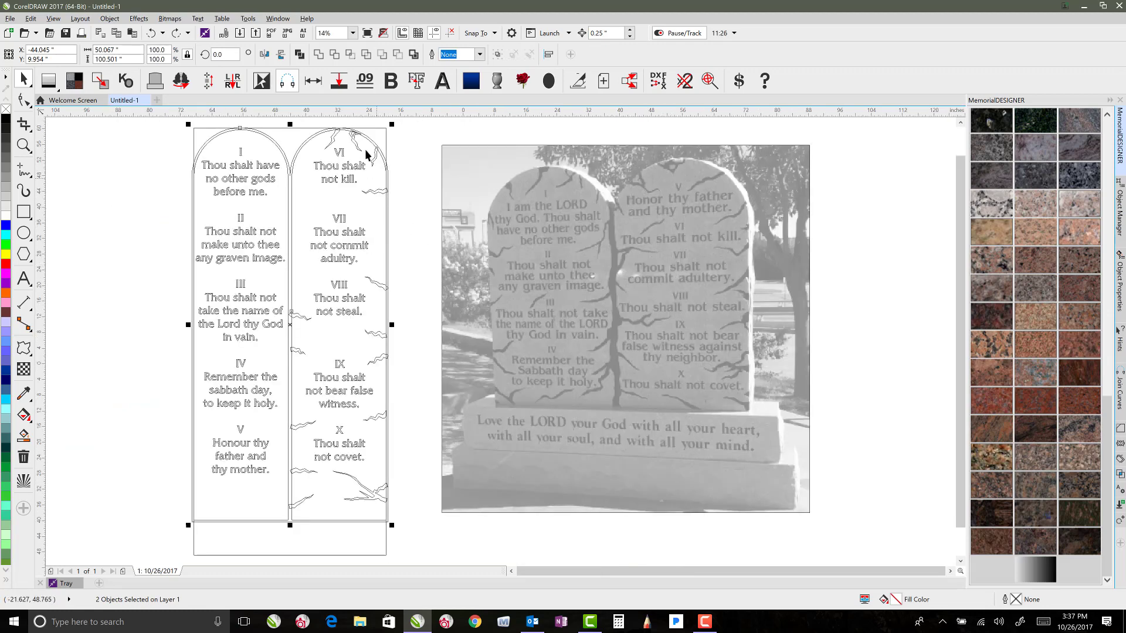
- Draw a closed jagged crack about 4 in wide and 87 in tall down the gap between the two tablets
{"action": "left_click", "coordinate": [305, 230]}
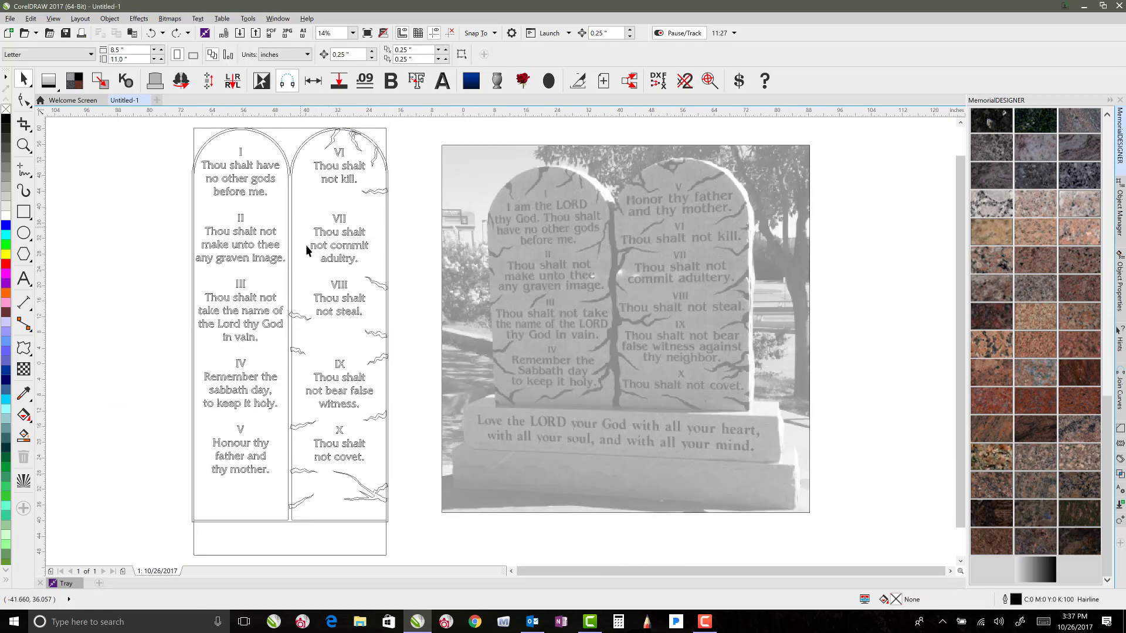
{"action": "left_click", "coordinate": [297, 317]}
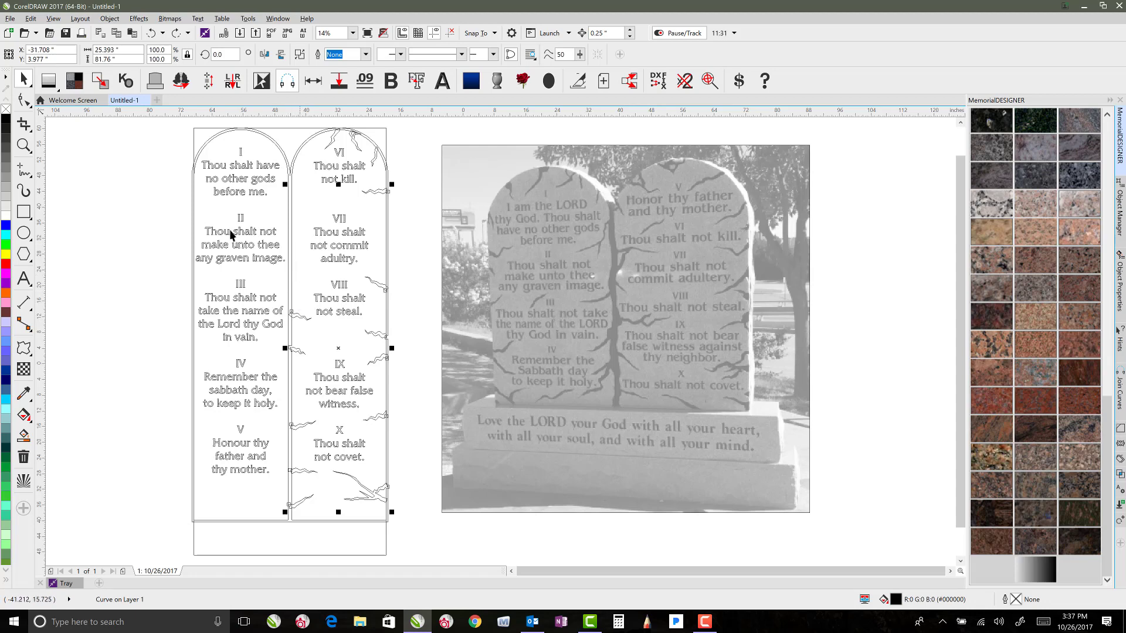
{"action": "left_click", "coordinate": [24, 171]}
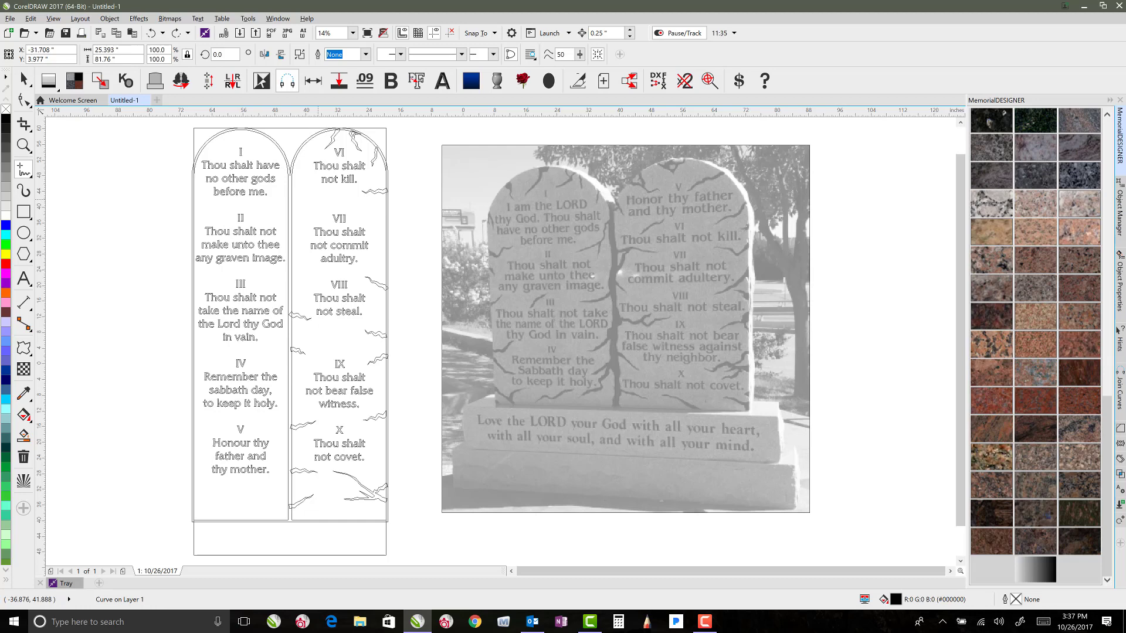
{"action": "mouse_move", "coordinate": [295, 195]}
{"action": "left_mouse_down"}
{"action": "mouse_move", "coordinate": [294, 521]}
{"action": "mouse_move", "coordinate": [296, 183]}
{"action": "left_mouse_up"}
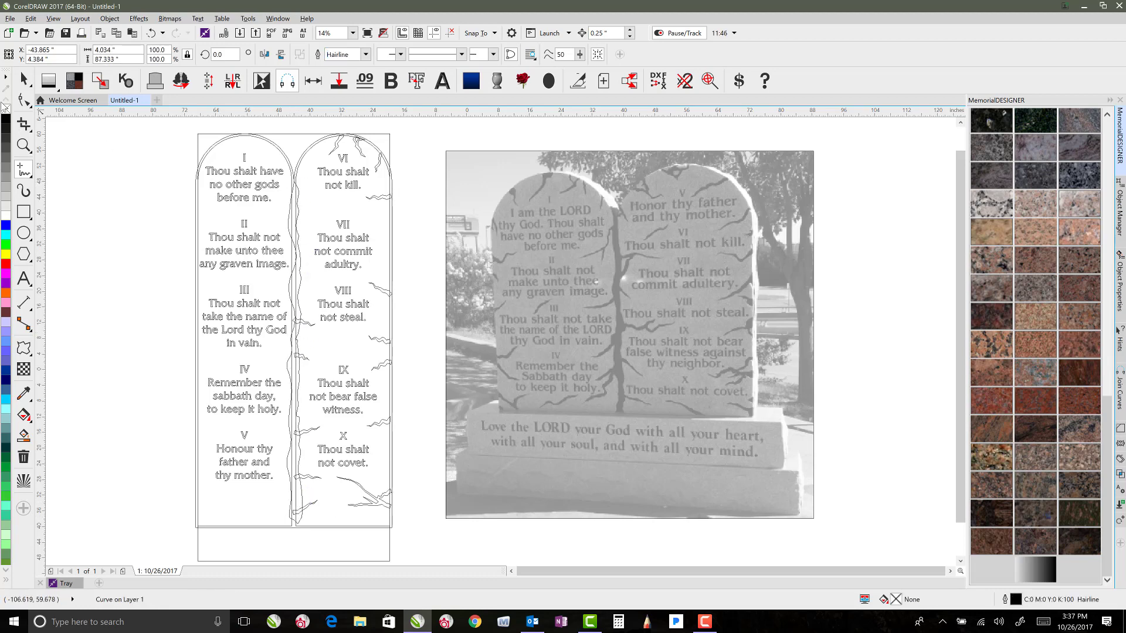
- Weld the central crack to the side cracks and border object, and check the result in the filled view
{"action": "left_click", "coordinate": [24, 80]}
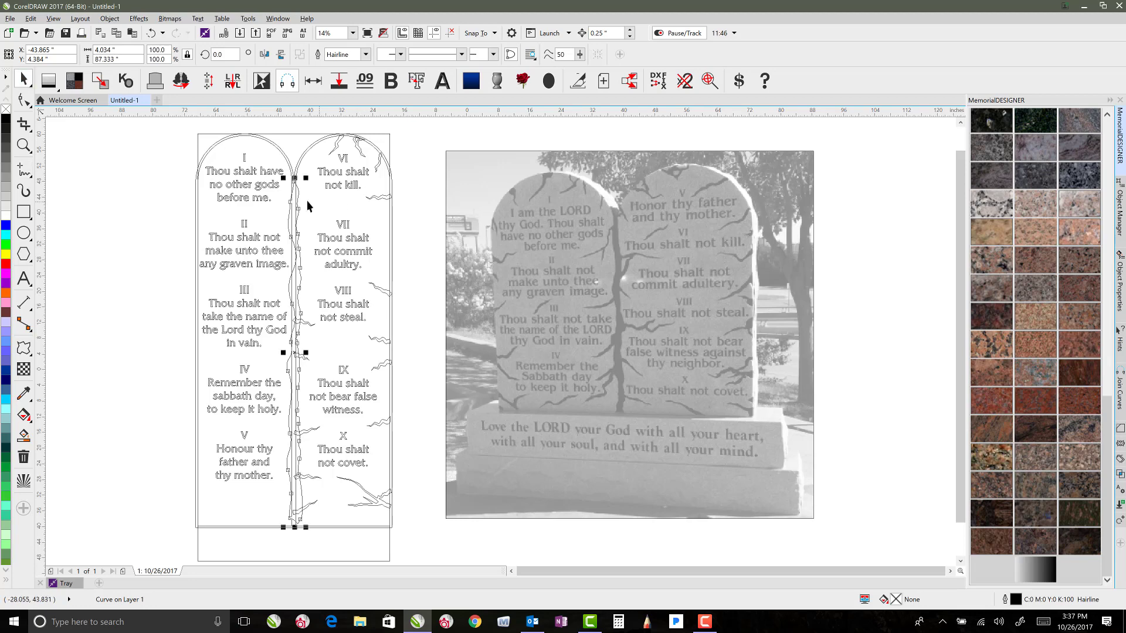
{"action": "left_click", "coordinate": [283, 154], "text": "shift"}
{"action": "left_click", "coordinate": [305, 321]}
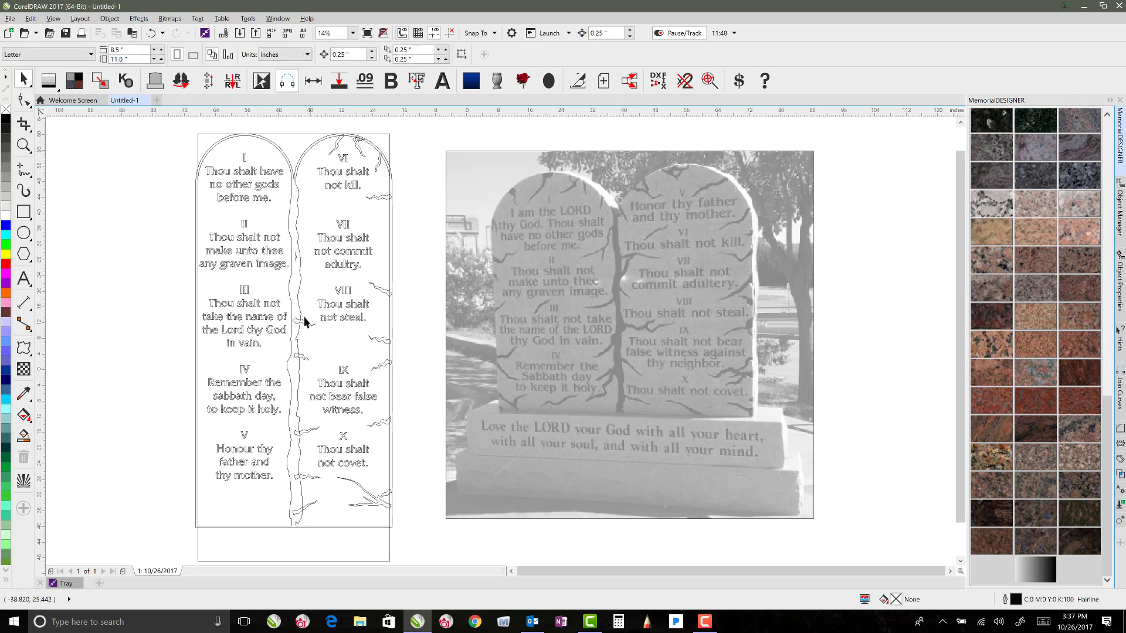
{"action": "left_click", "coordinate": [304, 323]}
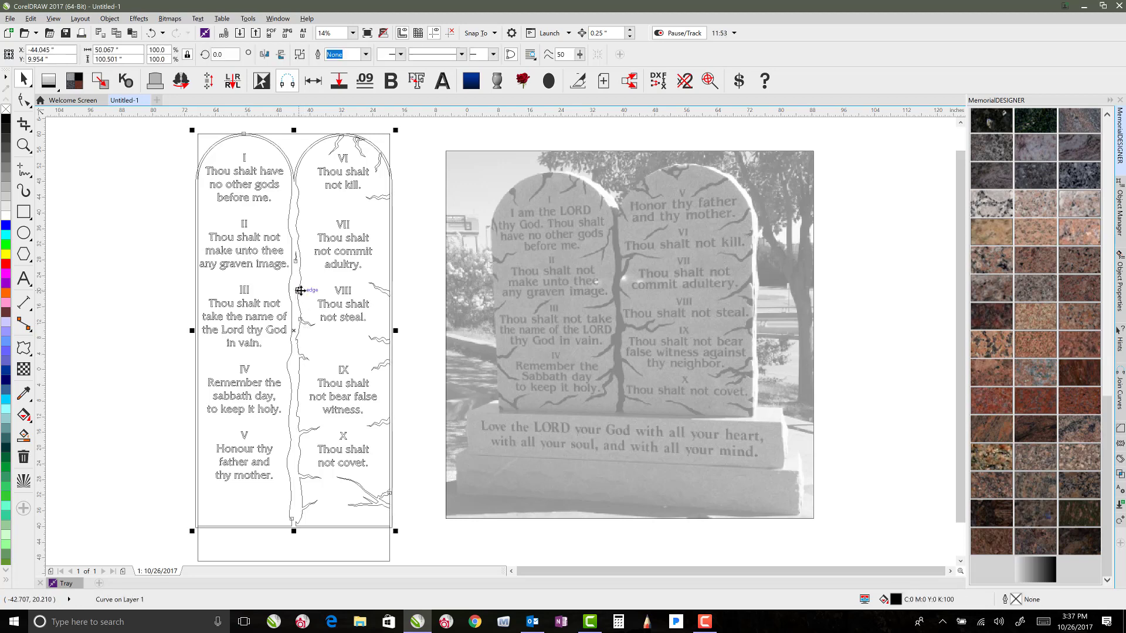
{"action": "left_click", "coordinate": [306, 328]}
{"action": "scroll", "coordinate": [307, 336], "scroll_direction": "up", "scroll_amount": 2}
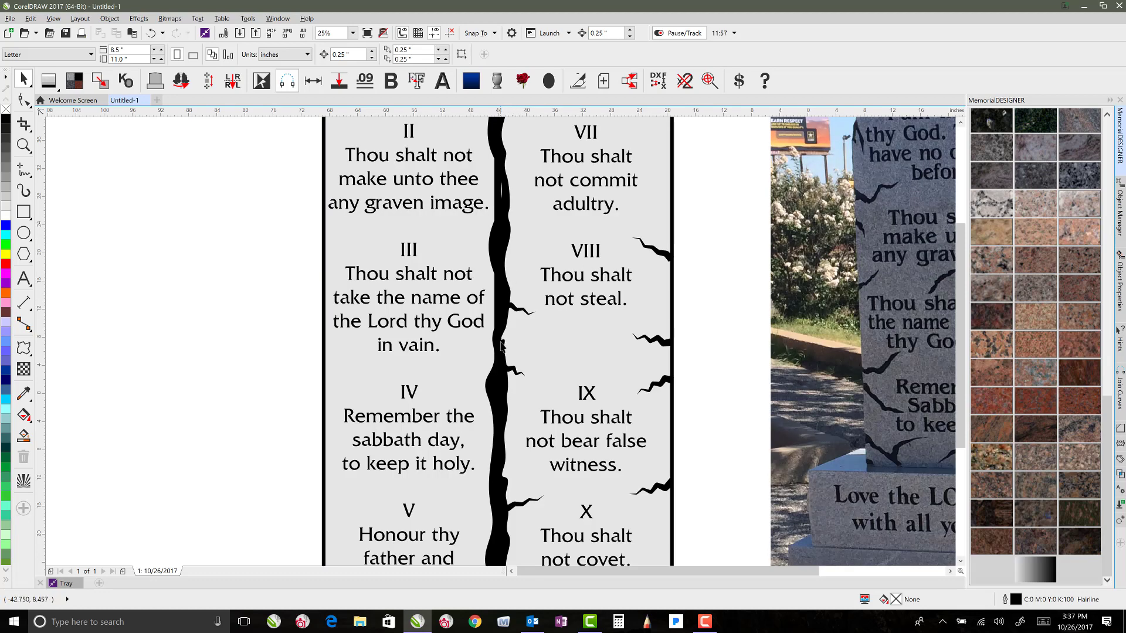
{"action": "scroll", "coordinate": [501, 346], "scroll_direction": "down", "scroll_amount": 2}
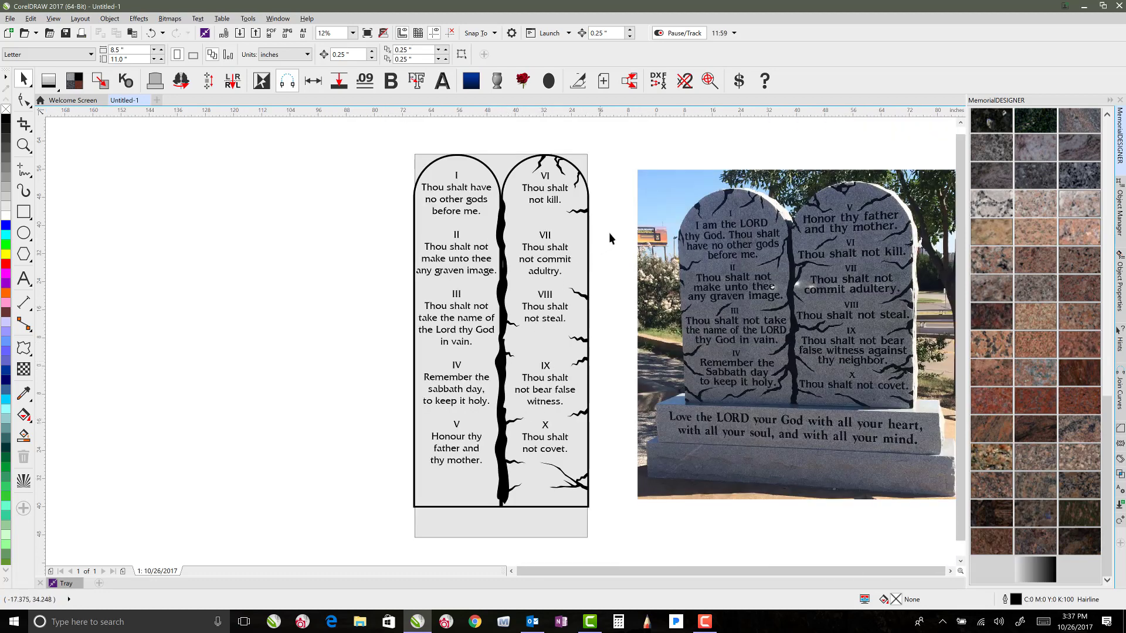
{"action": "scroll", "coordinate": [610, 237], "scroll_direction": "up", "scroll_amount": 1}
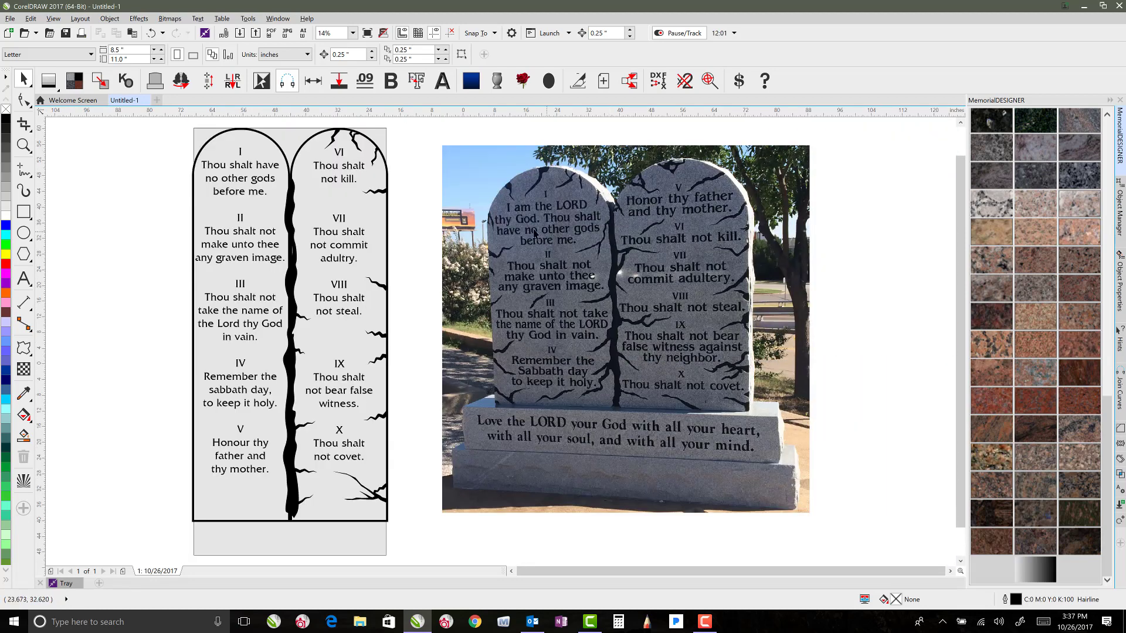
- Try converting the nodes along the central crack and its junction with the arches to straight lines, and undo the conversion
{"action": "left_click", "coordinate": [294, 225]}
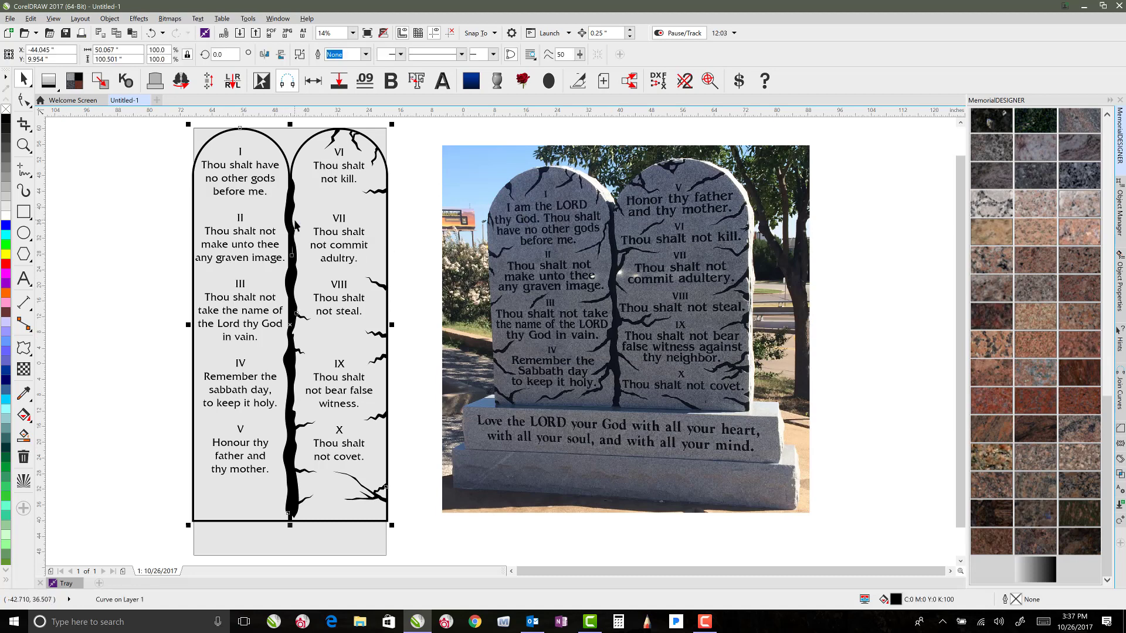
{"action": "left_click", "coordinate": [23, 100]}
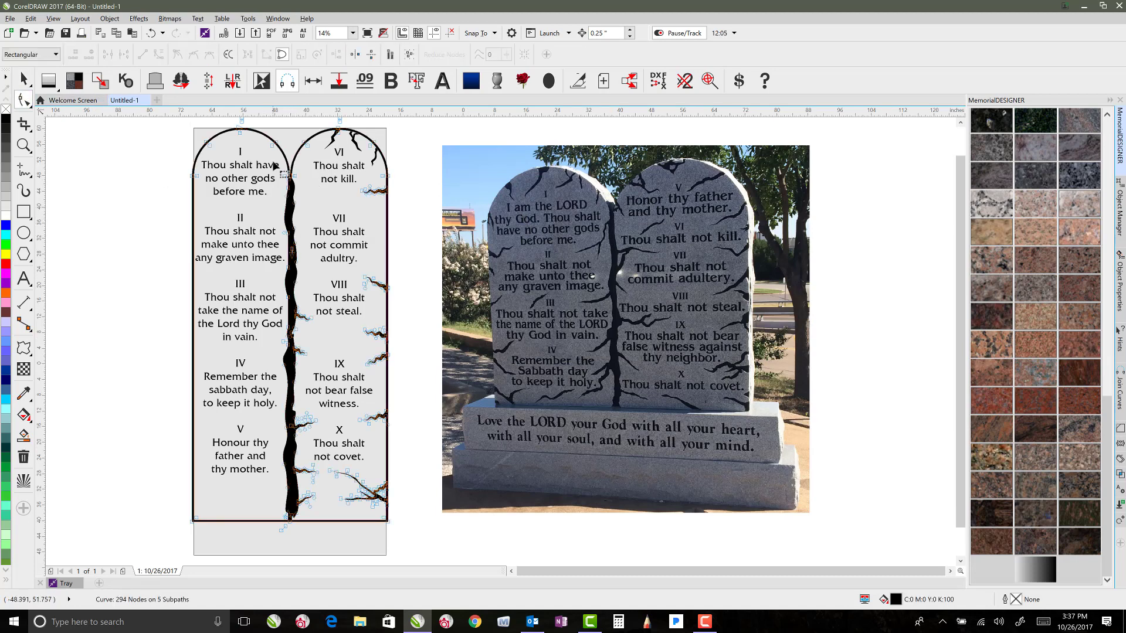
{"action": "left_click_drag", "start_coordinate": [316, 513], "coordinate": [318, 533]}
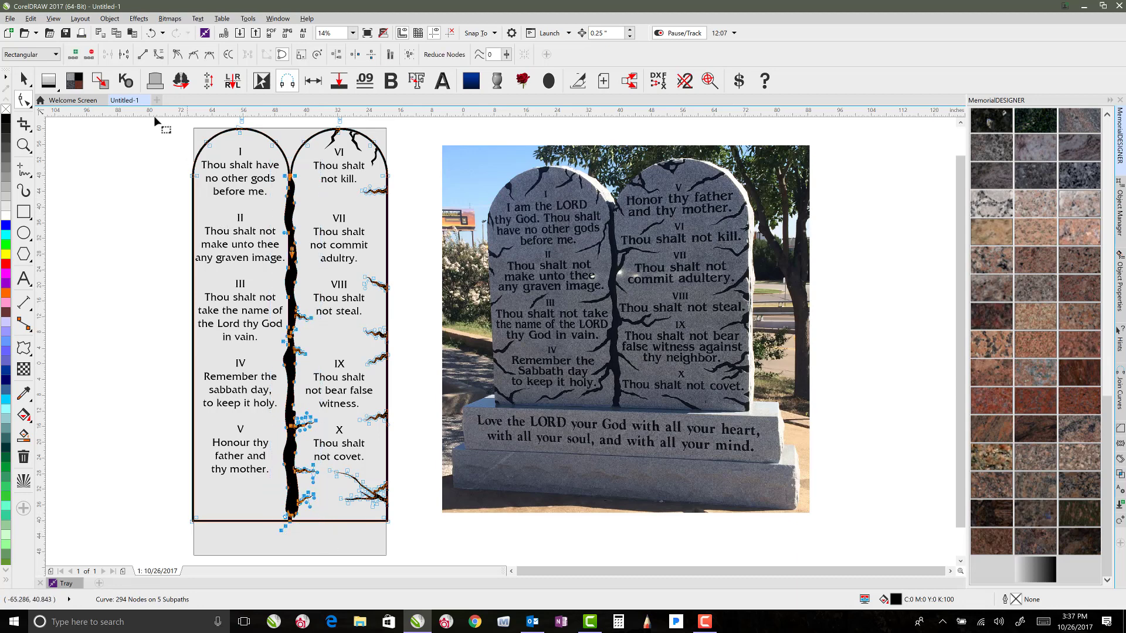
{"action": "left_click", "coordinate": [141, 57]}
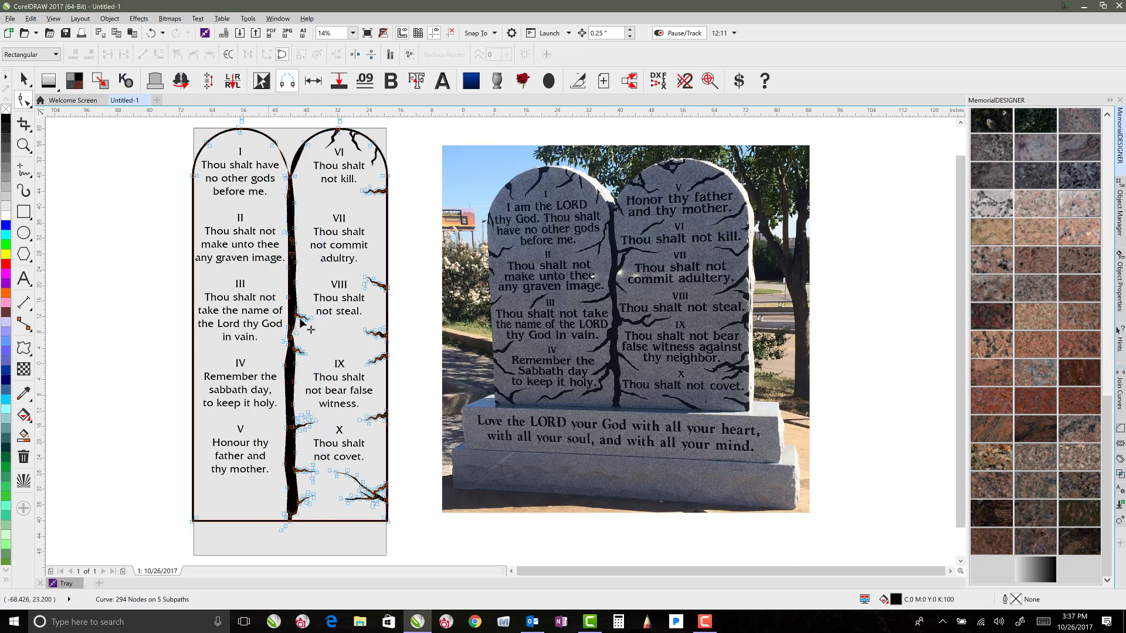
{"action": "scroll", "coordinate": [299, 285], "scroll_direction": "up", "scroll_amount": 4}
{"action": "scroll", "coordinate": [496, 241], "scroll_direction": "up", "scroll_amount": 2}
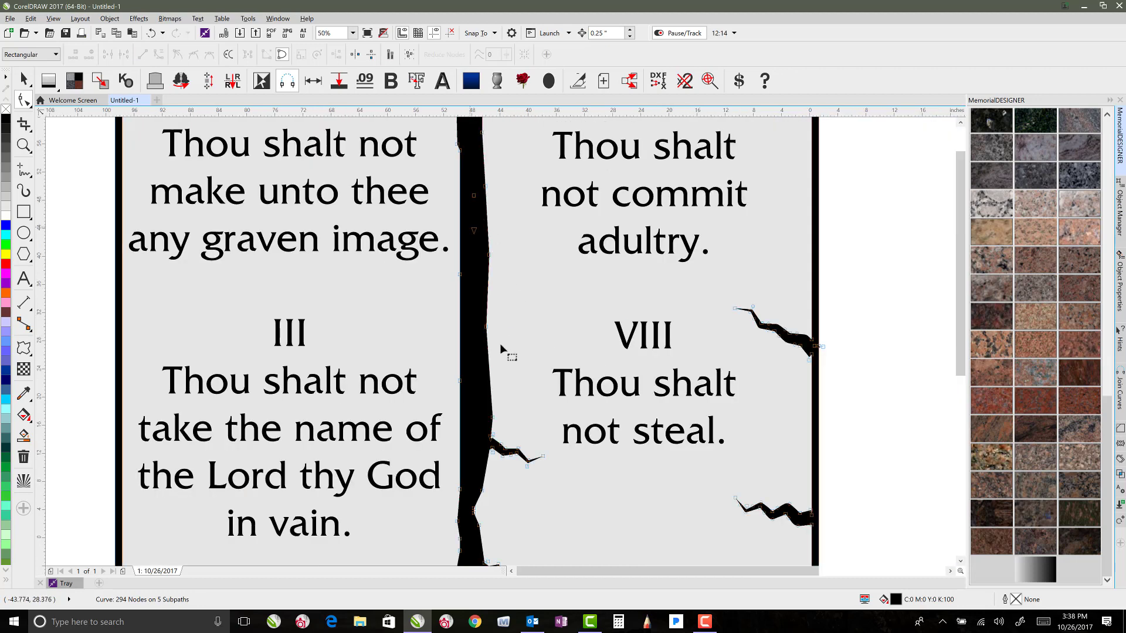
{"action": "scroll", "coordinate": [503, 352], "scroll_direction": "down", "scroll_amount": 3}
{"action": "left_click", "coordinate": [487, 170]}
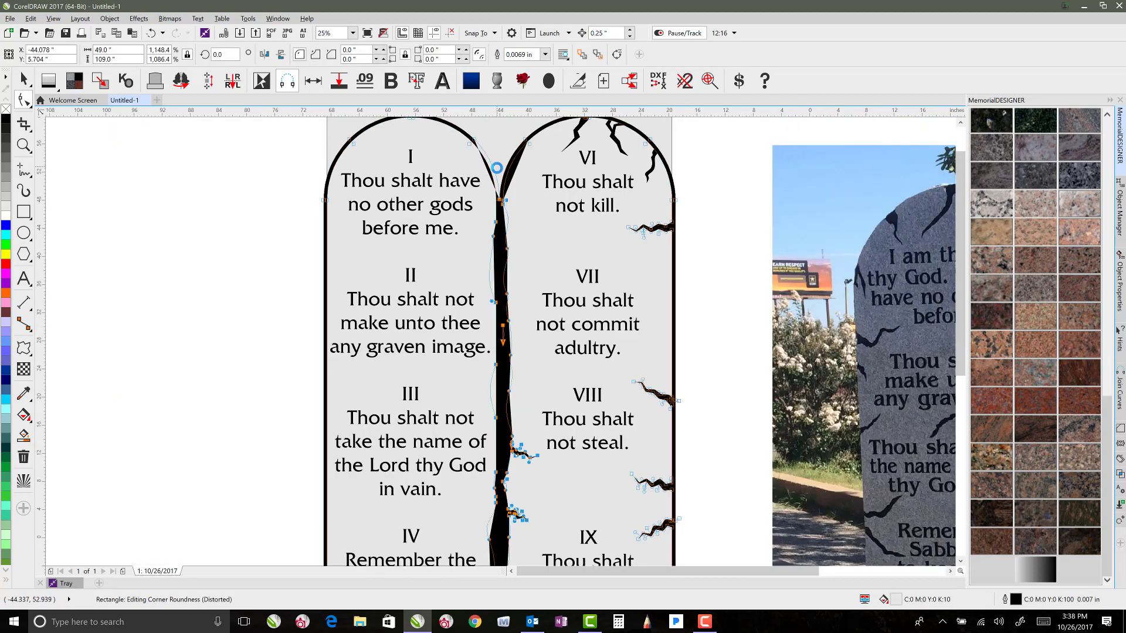
{"action": "left_click", "coordinate": [496, 170]}
- Convert the central crack's curved segments below the arches to straight lines
{"action": "scroll", "coordinate": [497, 339], "scroll_direction": "up", "scroll_amount": 3}
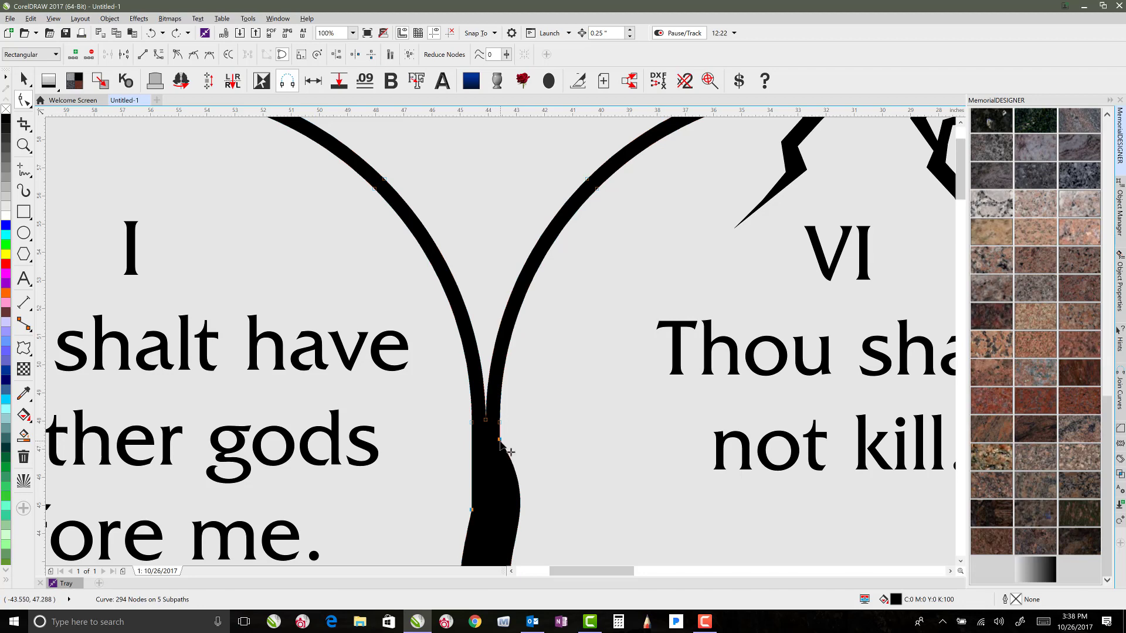
{"action": "scroll", "coordinate": [498, 473], "scroll_direction": "down", "scroll_amount": 2}
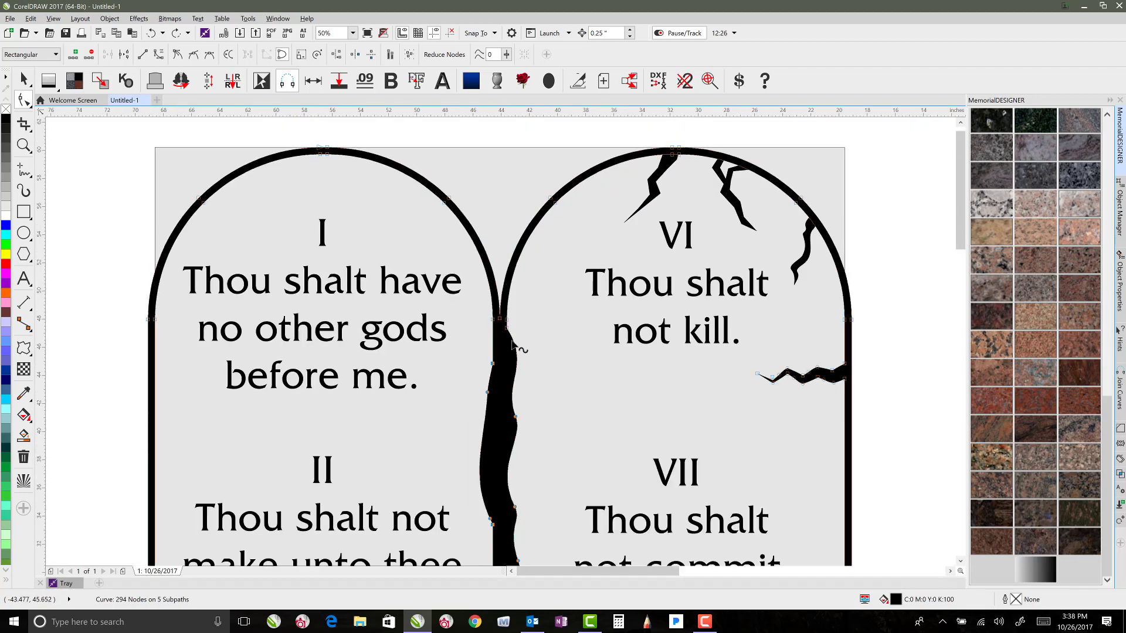
{"action": "scroll", "coordinate": [514, 376], "scroll_direction": "down", "scroll_amount": 1}
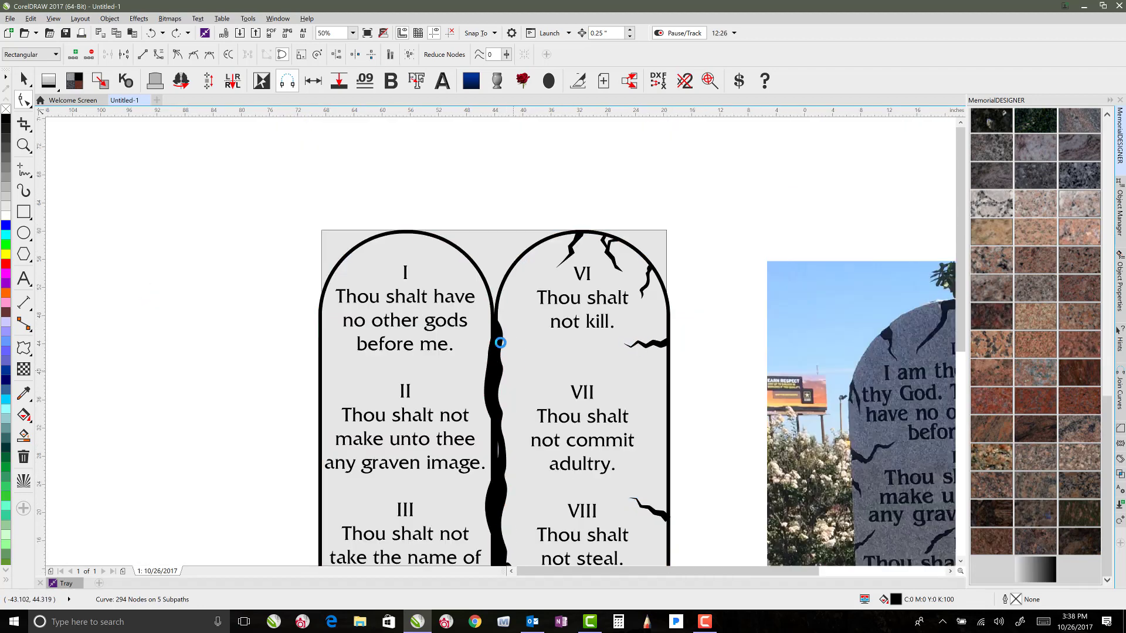
{"action": "scroll", "coordinate": [503, 354], "scroll_direction": "down", "scroll_amount": 1}
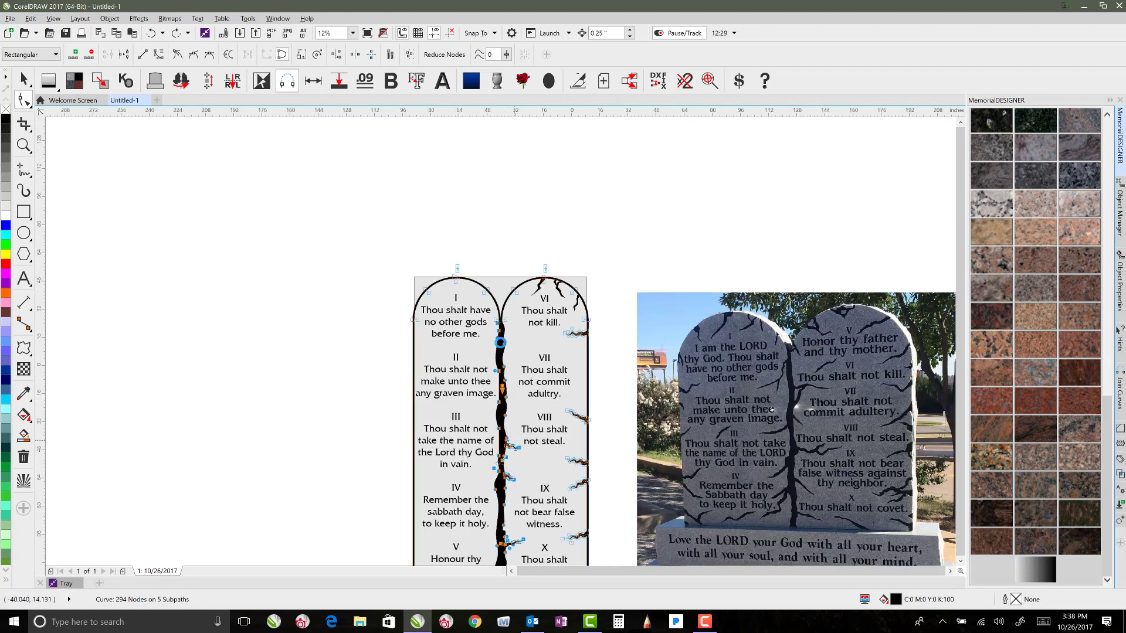
{"action": "scroll", "coordinate": [498, 428], "scroll_direction": "down", "scroll_amount": 1}
{"action": "scroll", "coordinate": [497, 381], "scroll_direction": "up", "scroll_amount": 2}
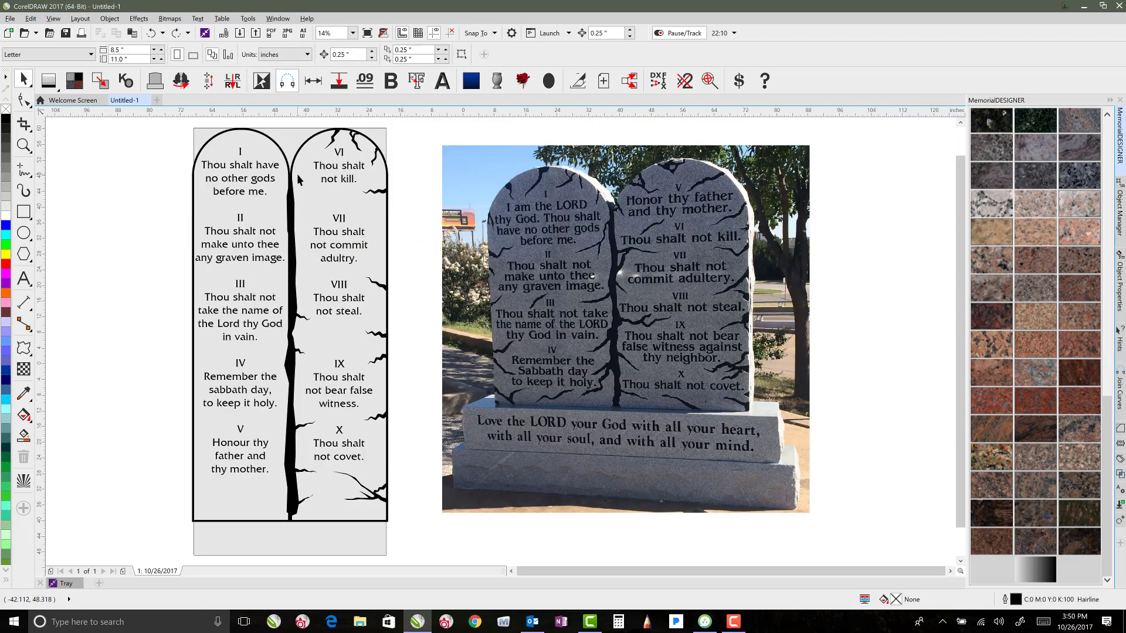
- Switch to wireframe view and undo the central crack, weld and outline conversion, back to the separate 0.5 in border curve
{"action": "key", "text": "shift+F9"}
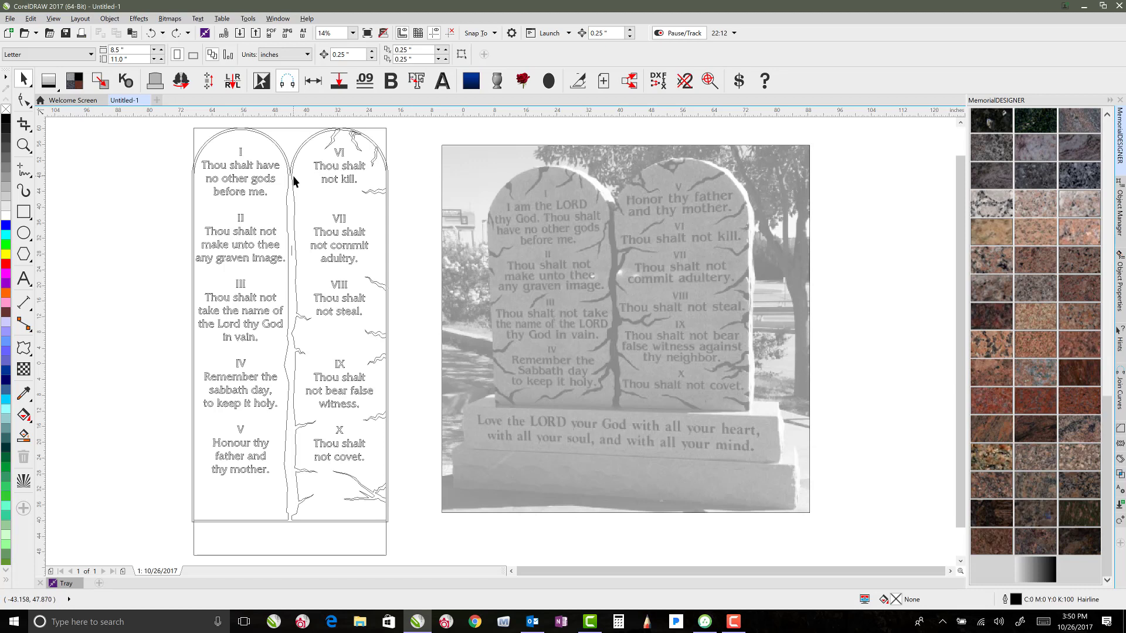
{"action": "left_click", "coordinate": [294, 194]}
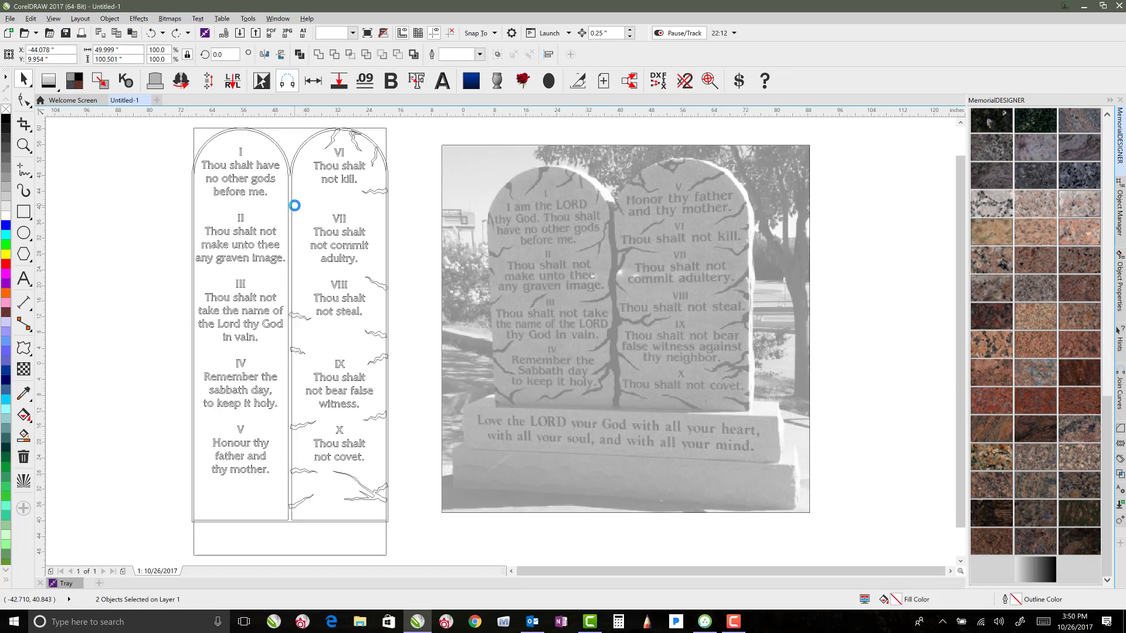
{"action": "left_click", "coordinate": [293, 203]}
{"action": "left_click", "coordinate": [291, 186]}
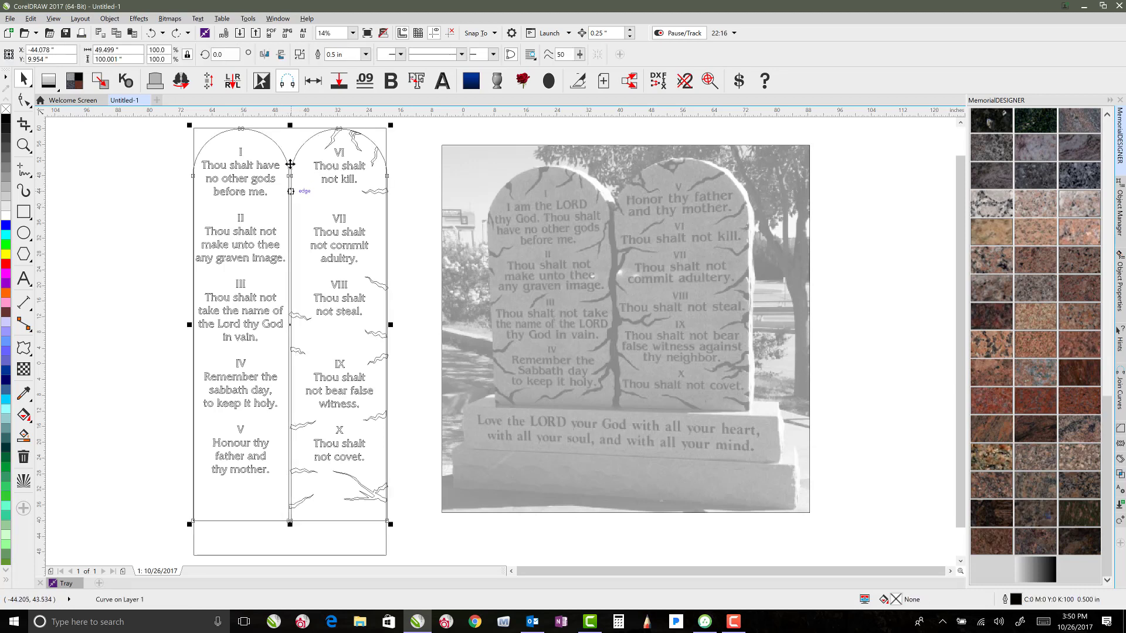
{"action": "left_click", "coordinate": [160, 189]}
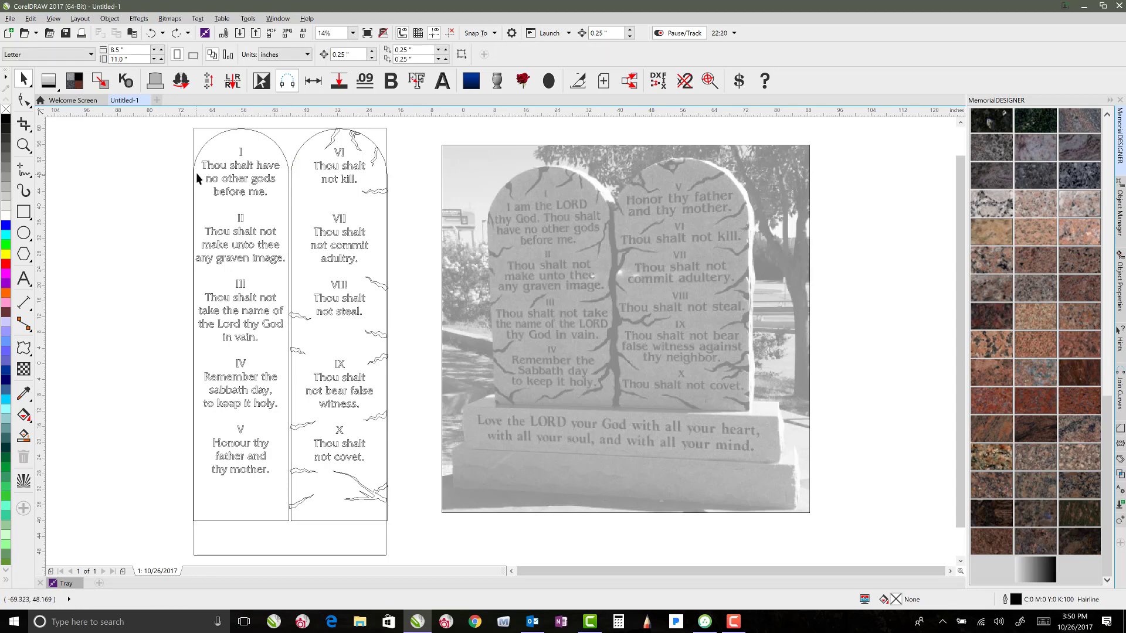
- Narrow the 0.5 in border curve symmetrically about its centre to a width of about 48.31 in
{"action": "left_click", "coordinate": [192, 136]}
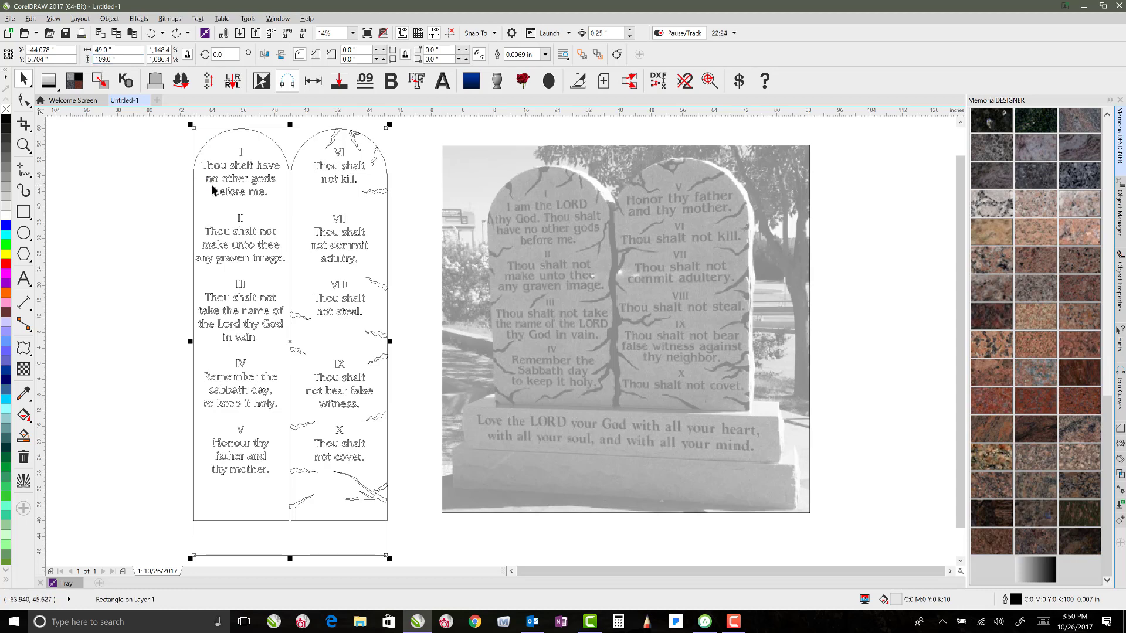
{"action": "scroll", "coordinate": [212, 188], "scroll_direction": "up", "scroll_amount": 2}
{"action": "left_click", "coordinate": [497, 258]}
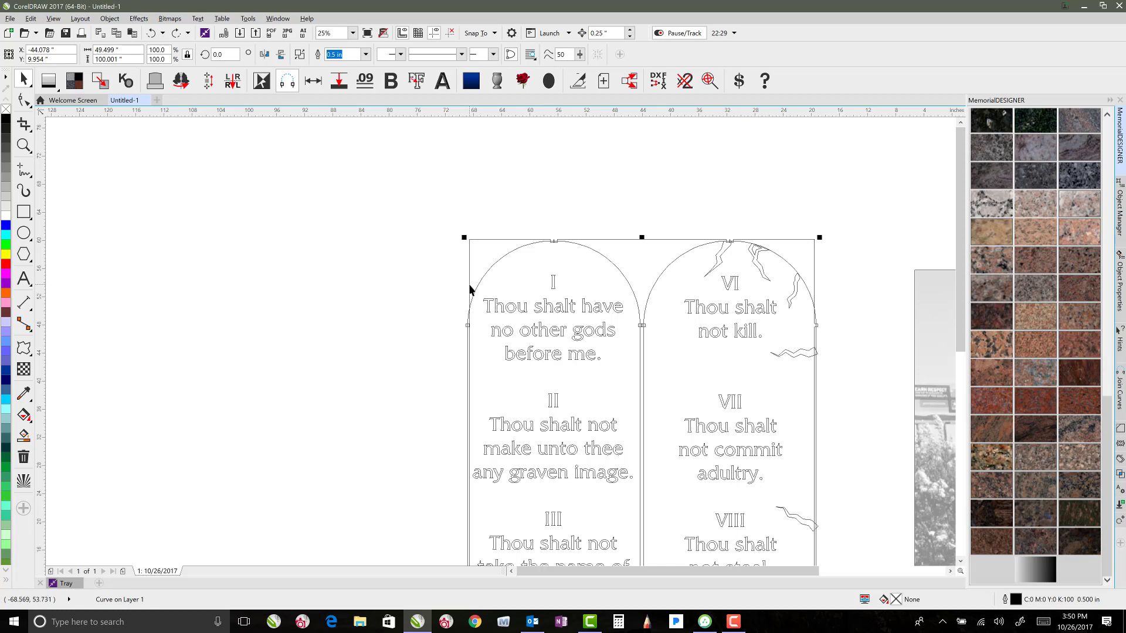
{"action": "left_click", "coordinate": [434, 315]}
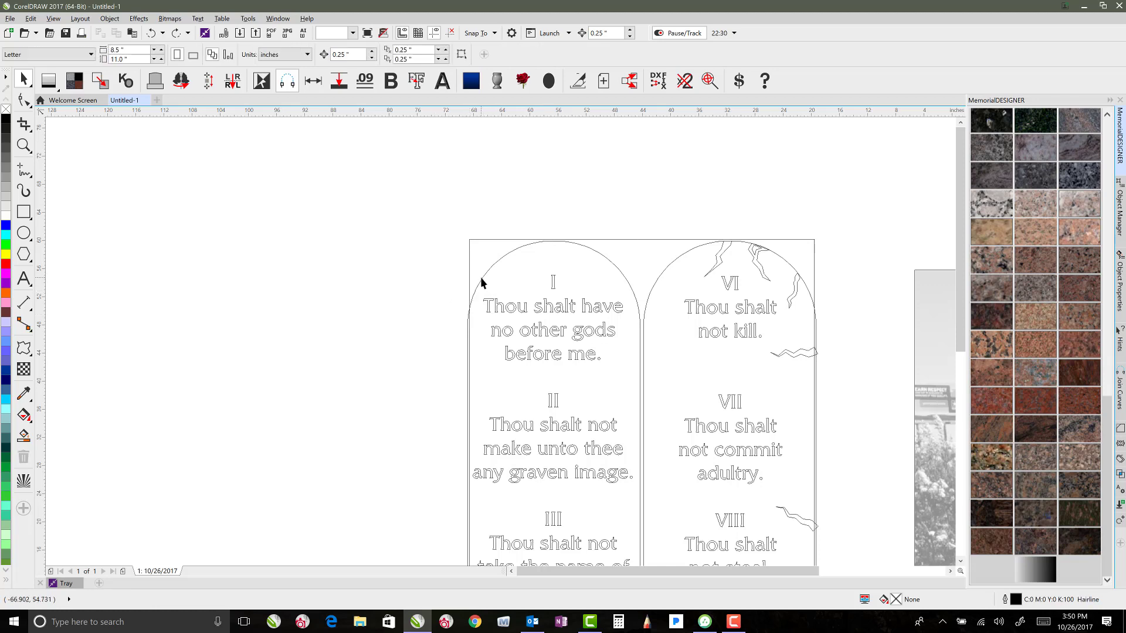
{"action": "left_click", "coordinate": [481, 277]}
{"action": "left_click", "coordinate": [465, 269]}
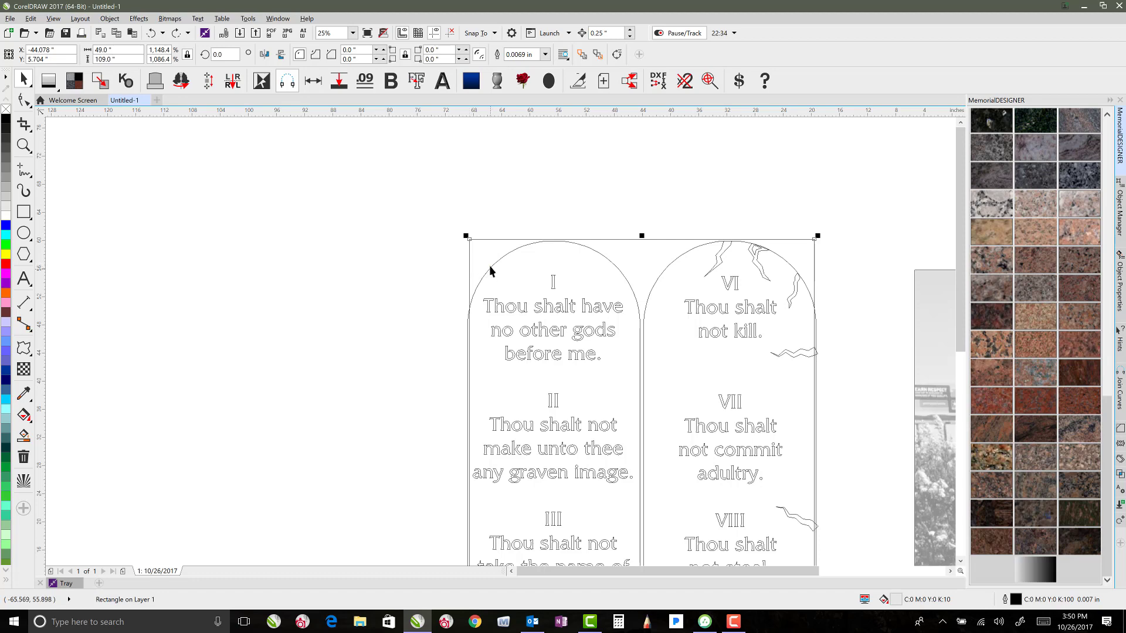
{"action": "left_click", "coordinate": [490, 265]}
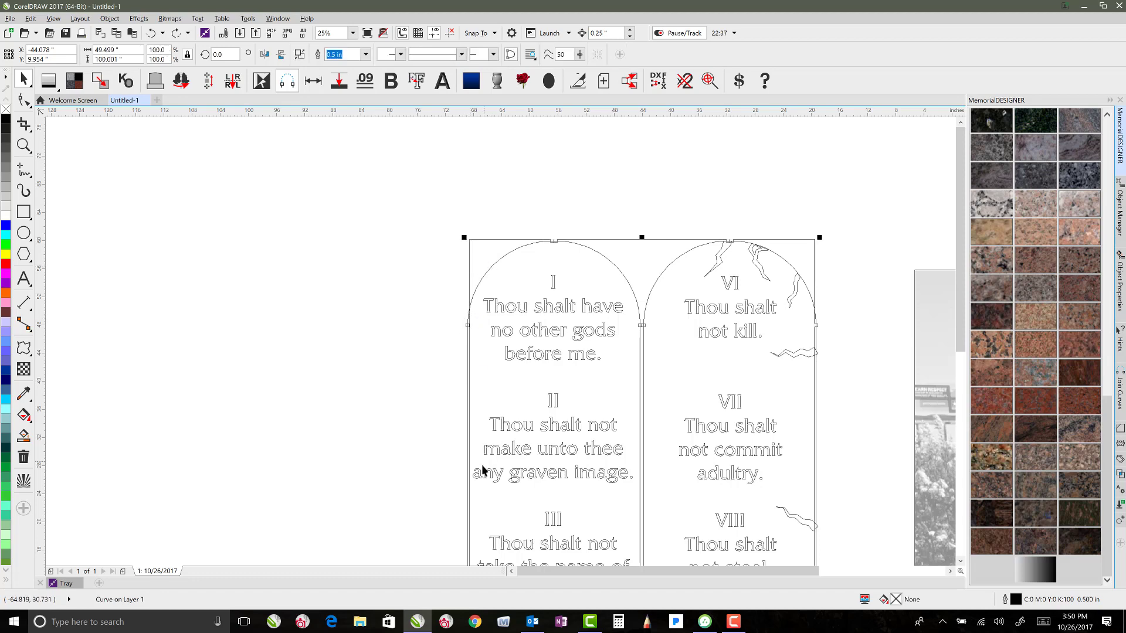
{"action": "scroll", "coordinate": [564, 451], "scroll_direction": "down", "scroll_amount": 1}
{"action": "scroll", "coordinate": [480, 404], "scroll_direction": "up", "scroll_amount": 1}
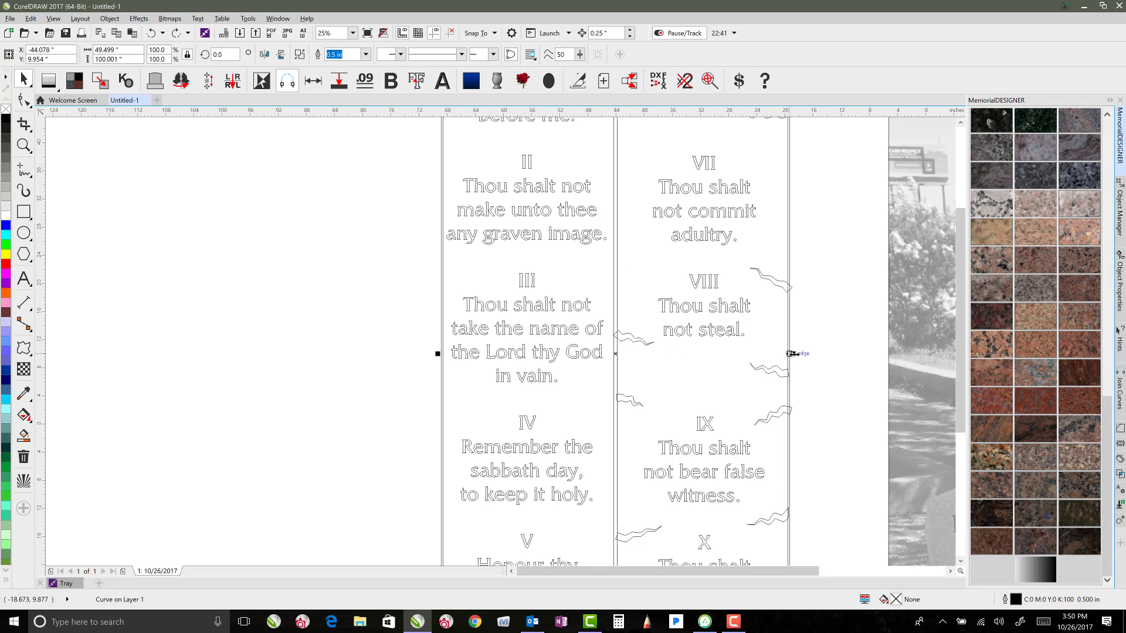
{"action": "left_click_drag", "start_coordinate": [792, 355], "coordinate": [788, 354]}
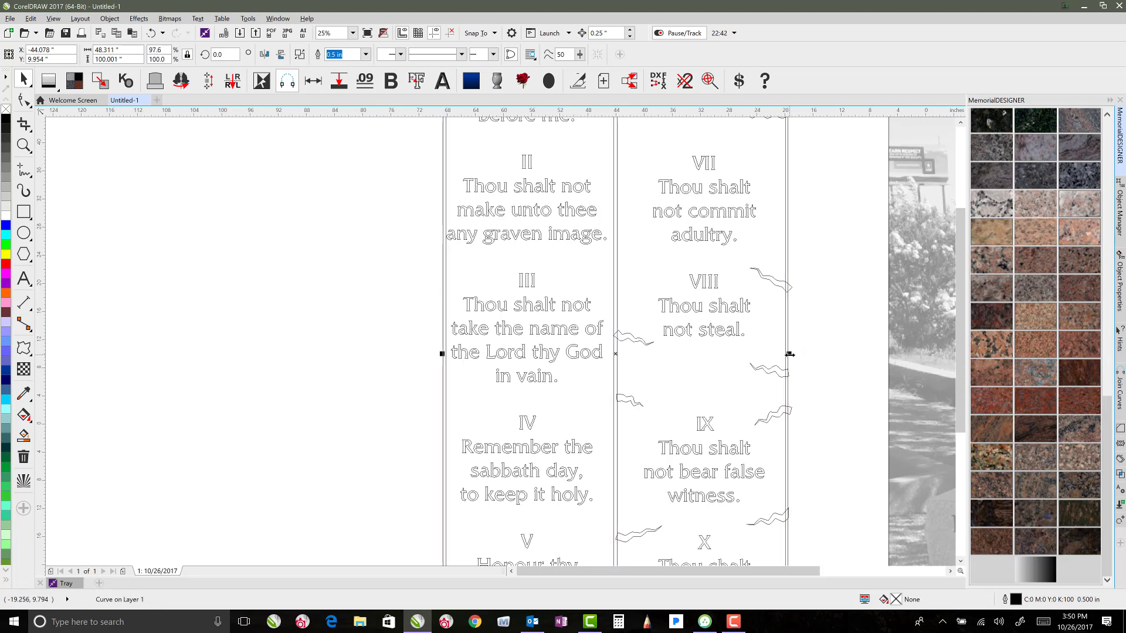
{"action": "scroll", "coordinate": [469, 258], "scroll_direction": "down", "scroll_amount": 1}
{"action": "scroll", "coordinate": [449, 267], "scroll_direction": "up", "scroll_amount": 1}
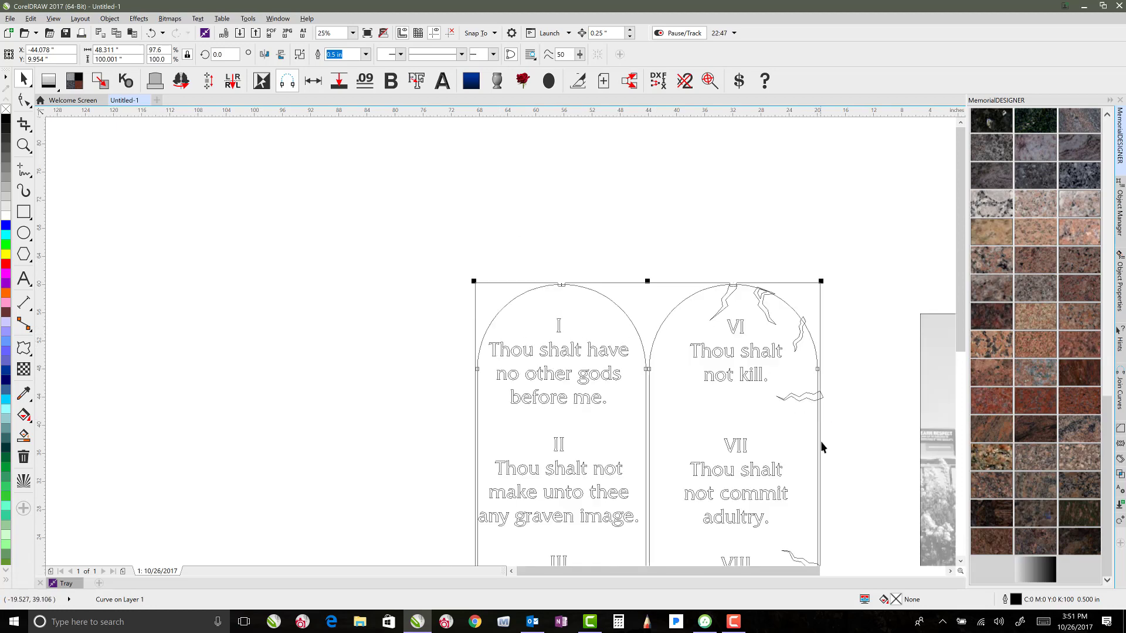
- Narrow the tablet border curve symmetrically about its centre to a width of about 46.98 in
{"action": "scroll", "coordinate": [508, 394], "scroll_direction": "down", "scroll_amount": 1}
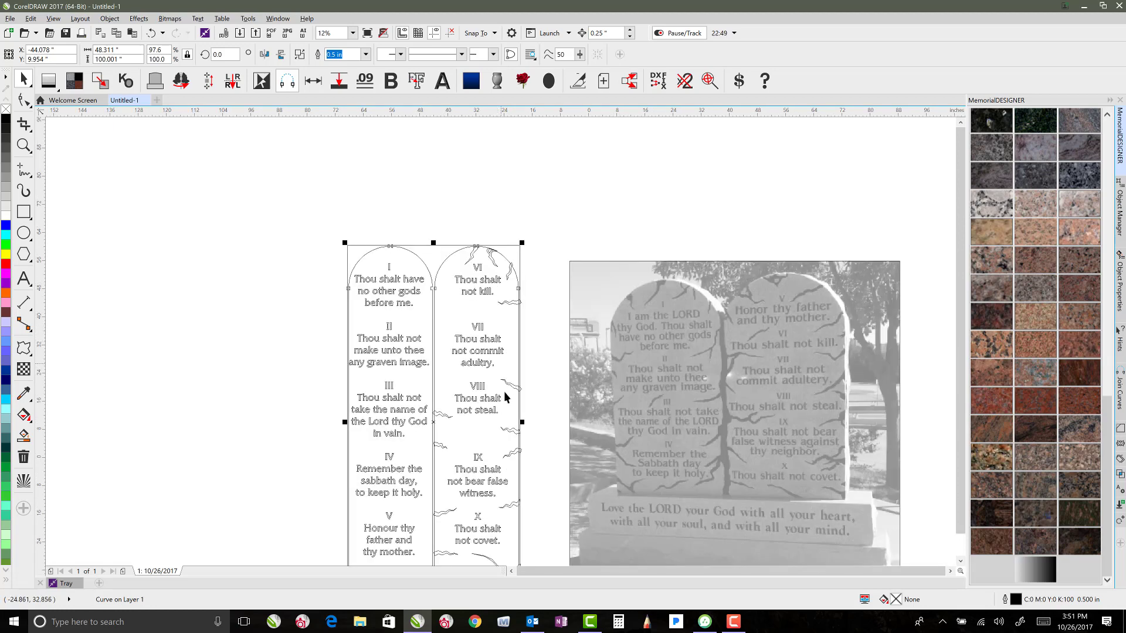
{"action": "scroll", "coordinate": [531, 394], "scroll_direction": "up", "scroll_amount": 1}
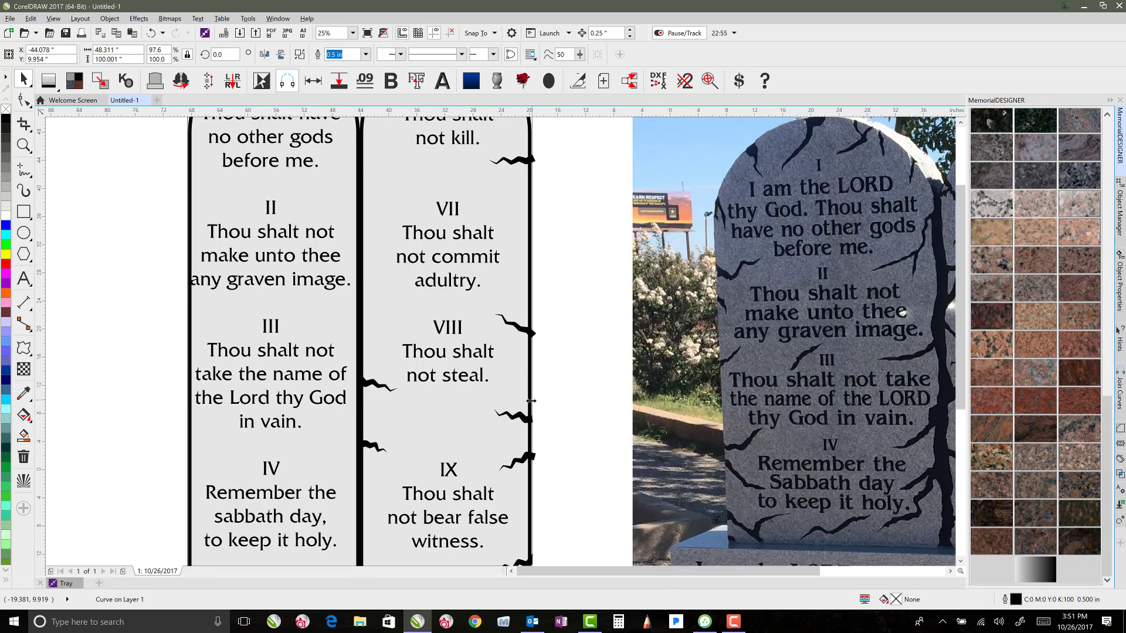
{"action": "mouse_move", "coordinate": [530, 400]}
{"action": "left_mouse_down"}
{"action": "mouse_move", "coordinate": [419, 398]}
{"action": "mouse_move", "coordinate": [528, 399]}
{"action": "left_mouse_up"}
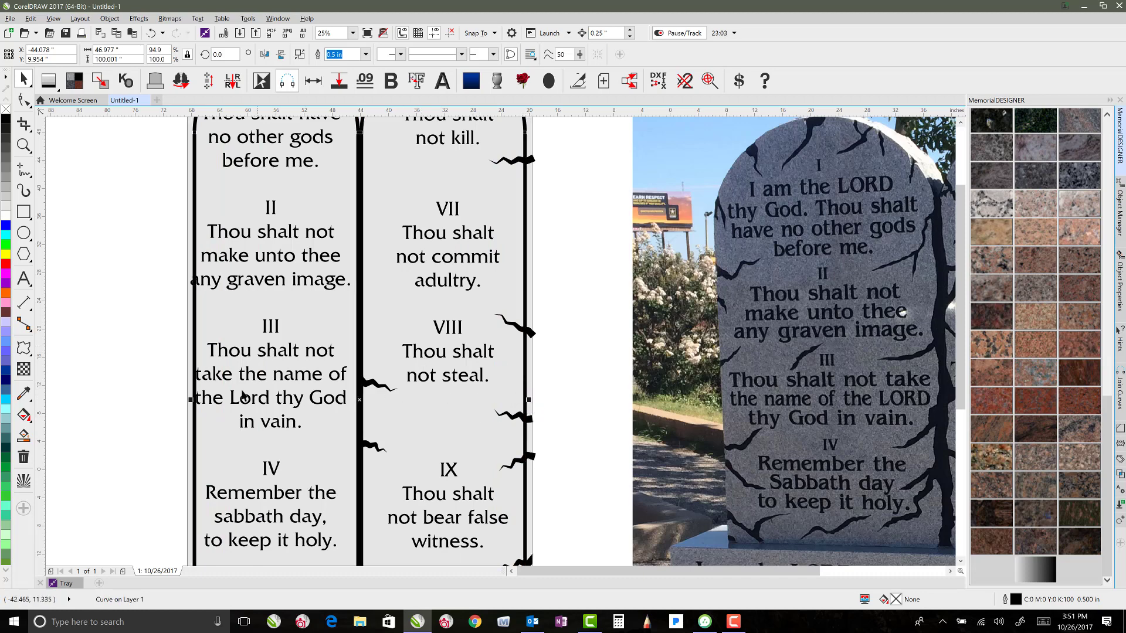
- Try shortening the border symmetrically about its centre to a height of about 98.47 in, and undo the change
{"action": "scroll", "coordinate": [525, 462], "scroll_direction": "down", "scroll_amount": 2}
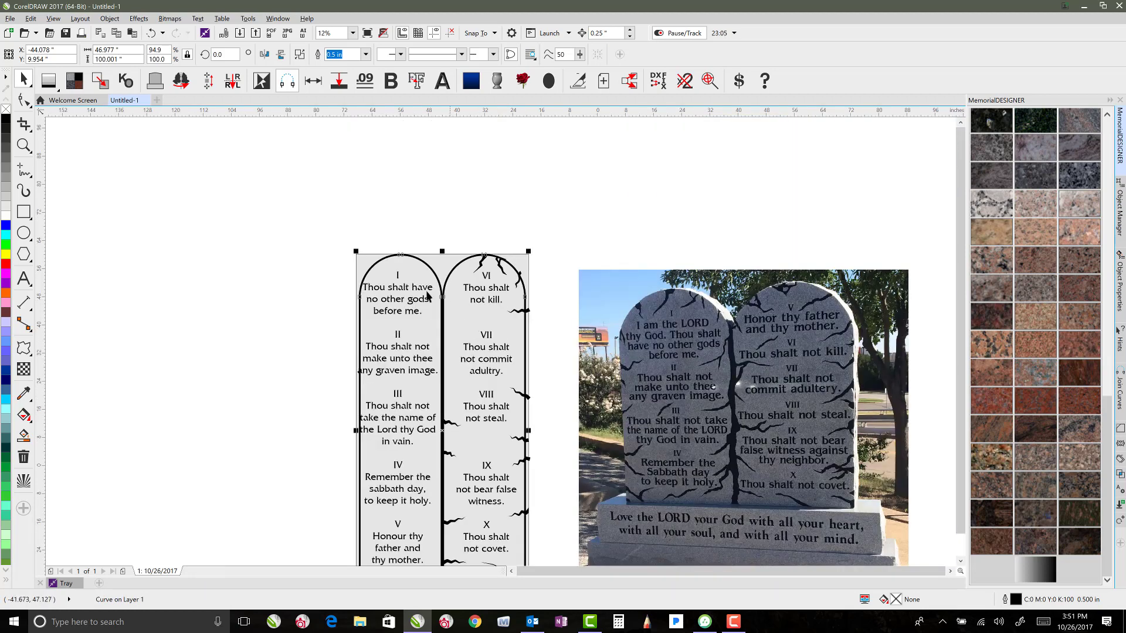
{"action": "scroll", "coordinate": [436, 378], "scroll_direction": "up", "scroll_amount": 2}
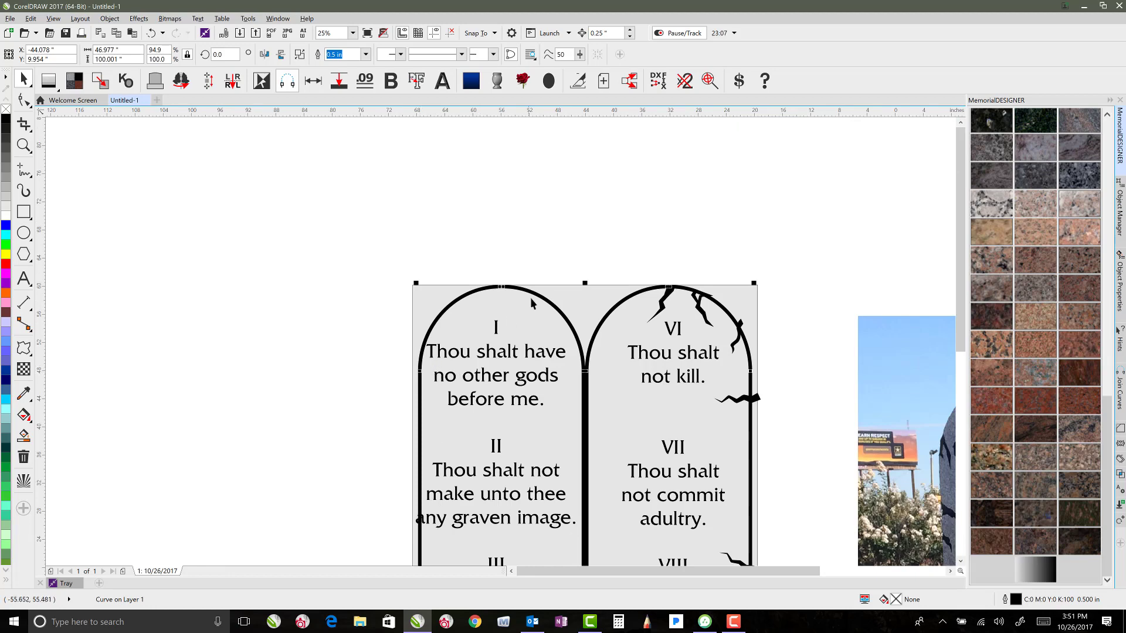
{"action": "left_click_drag", "start_coordinate": [584, 283], "coordinate": [585, 288]}
{"action": "scroll", "coordinate": [507, 454], "scroll_direction": "down", "scroll_amount": 4}
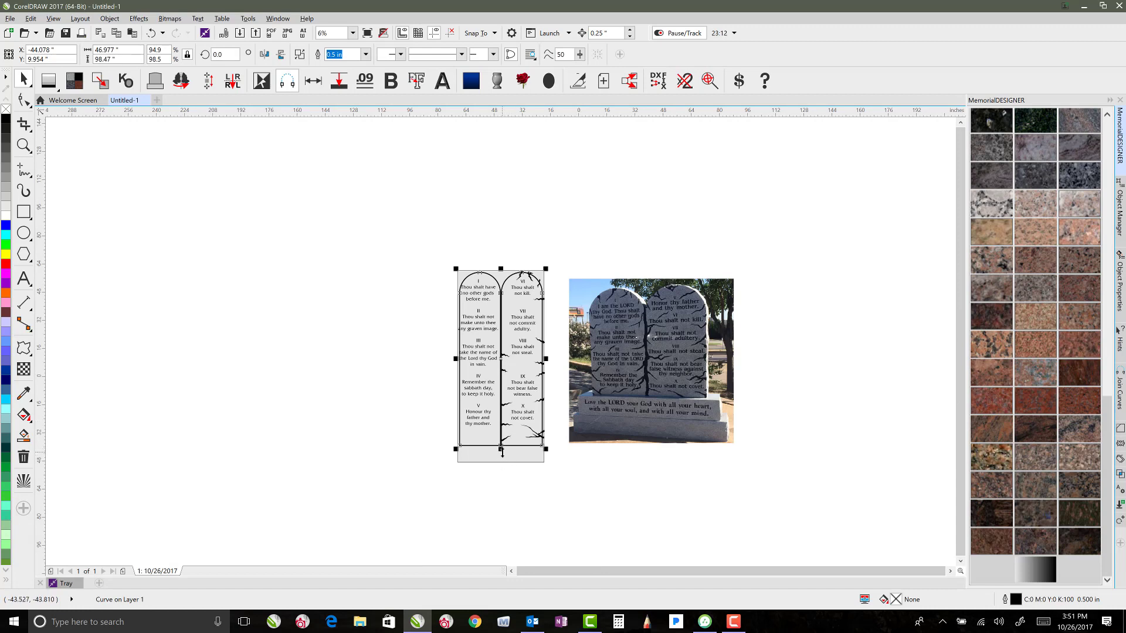
{"action": "key", "text": "ctrl+z"}
- Lower the border's top edge with its base fixed, bringing the border's height to about 99.83 in
{"action": "left_click_drag", "start_coordinate": [500, 266], "coordinate": [501, 270]}
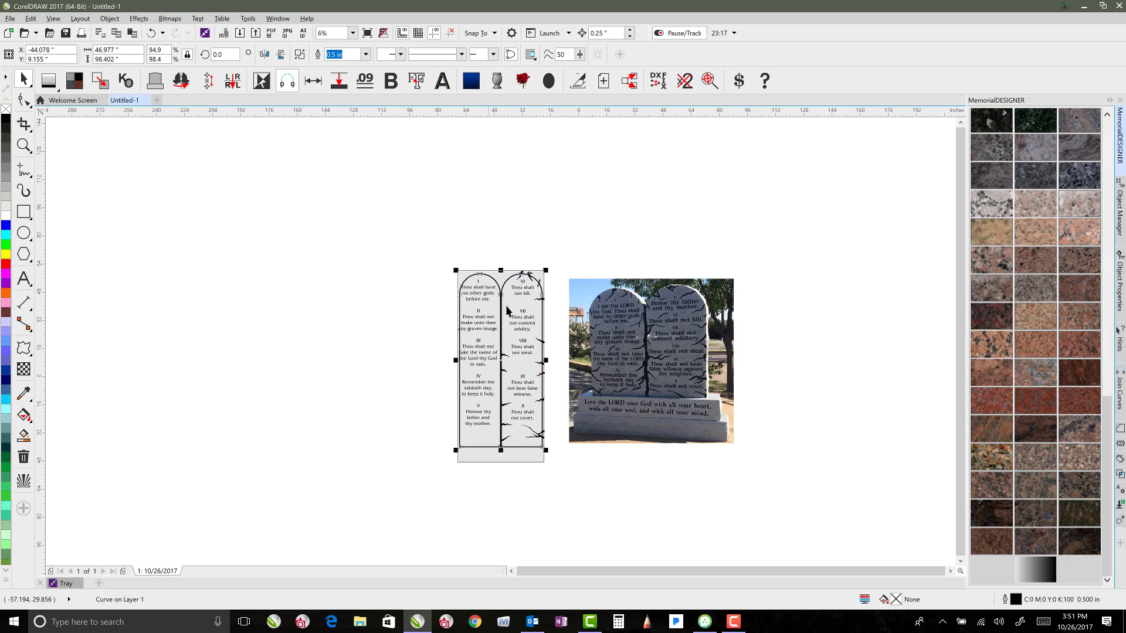
{"action": "scroll", "coordinate": [505, 317], "scroll_direction": "up", "scroll_amount": 2}
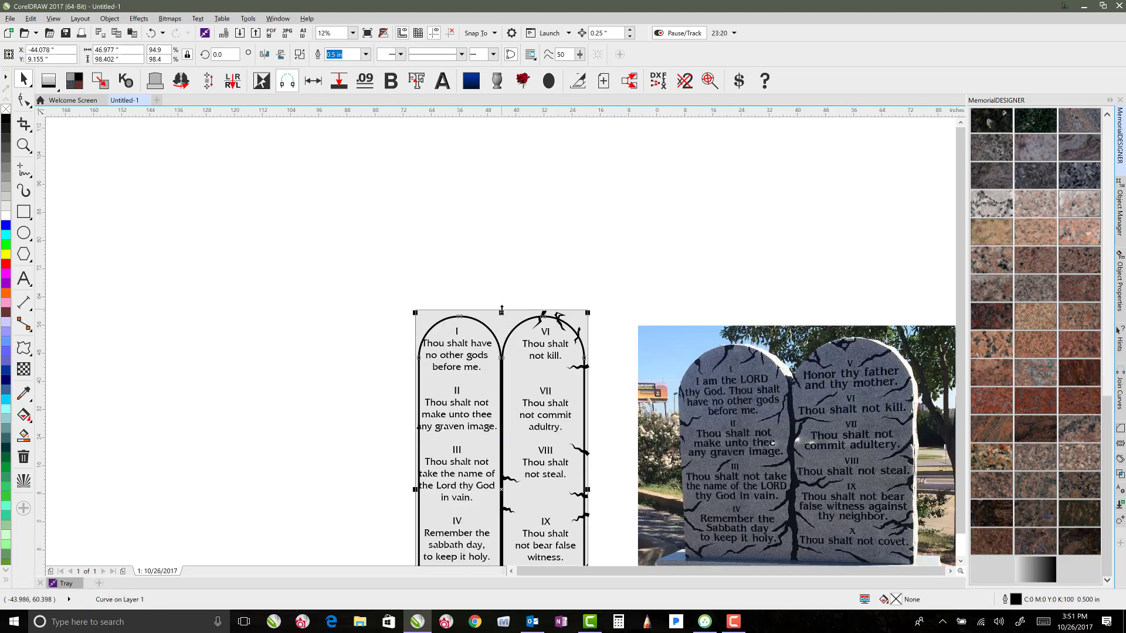
{"action": "left_click_drag", "start_coordinate": [502, 310], "coordinate": [523, 321]}
{"action": "scroll", "coordinate": [502, 309], "scroll_direction": "up", "scroll_amount": 4}
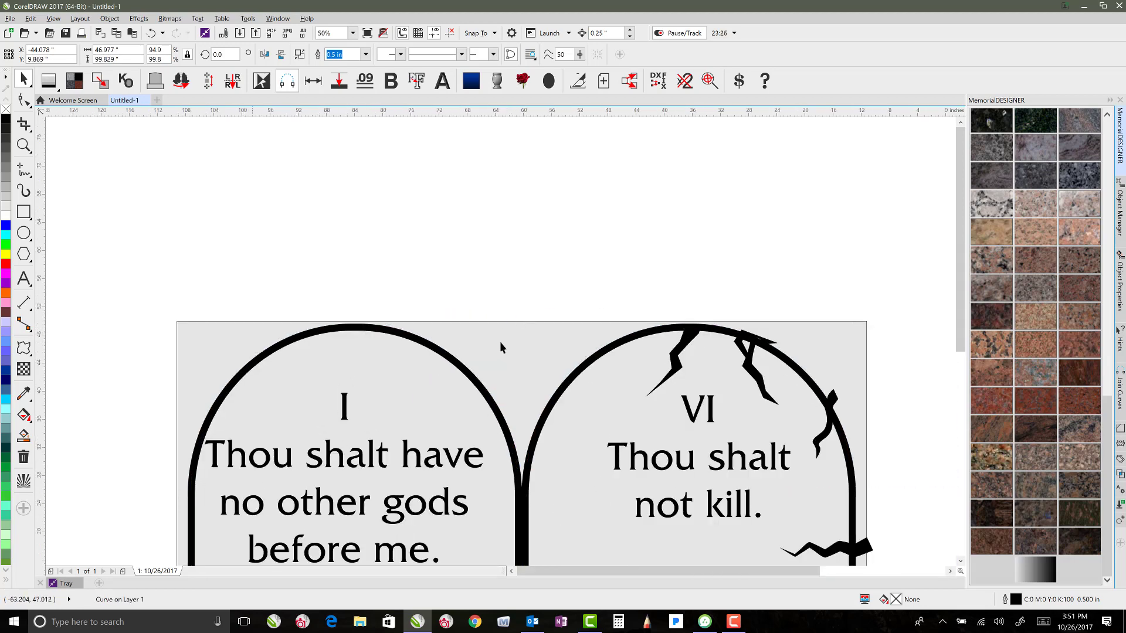
- Try extending only the border's left edge outward to a total width of about 47.65 in, and undo the change
{"action": "scroll", "coordinate": [501, 347], "scroll_direction": "down", "scroll_amount": 1}
{"action": "scroll", "coordinate": [498, 346], "scroll_direction": "down", "scroll_amount": 1}
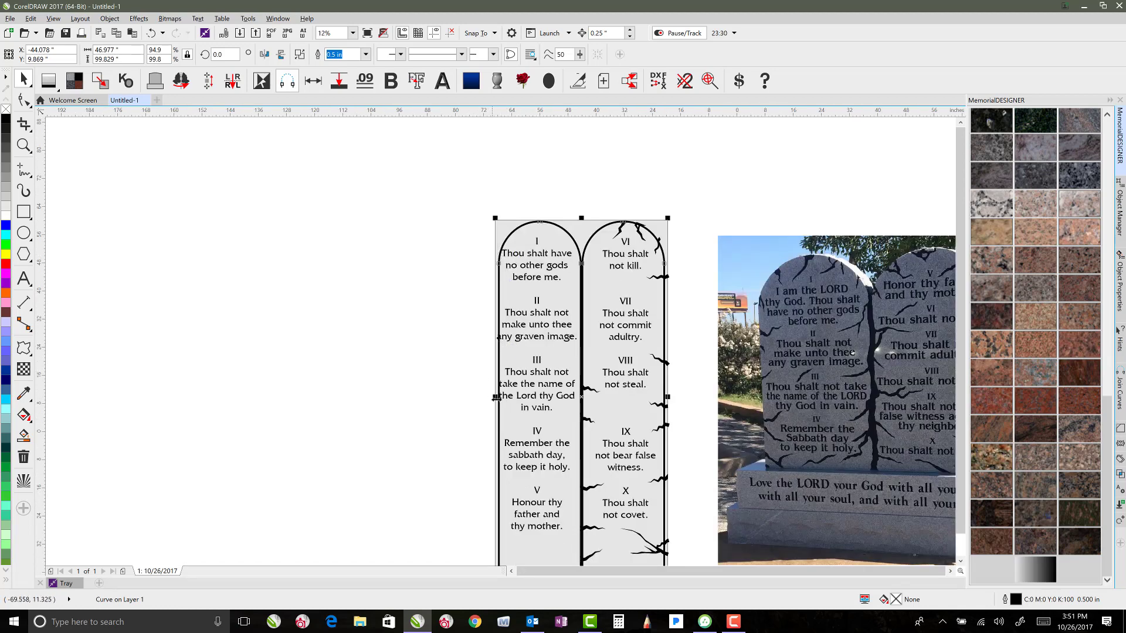
{"action": "scroll", "coordinate": [496, 397], "scroll_direction": "up", "scroll_amount": 2}
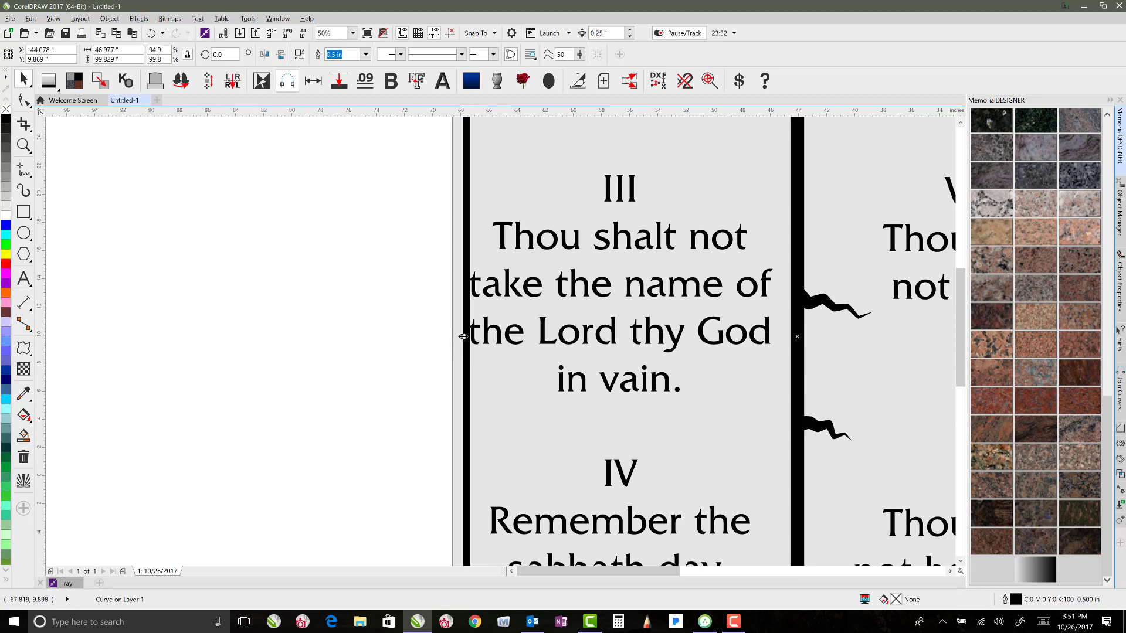
{"action": "left_click_drag", "start_coordinate": [463, 336], "coordinate": [453, 338]}
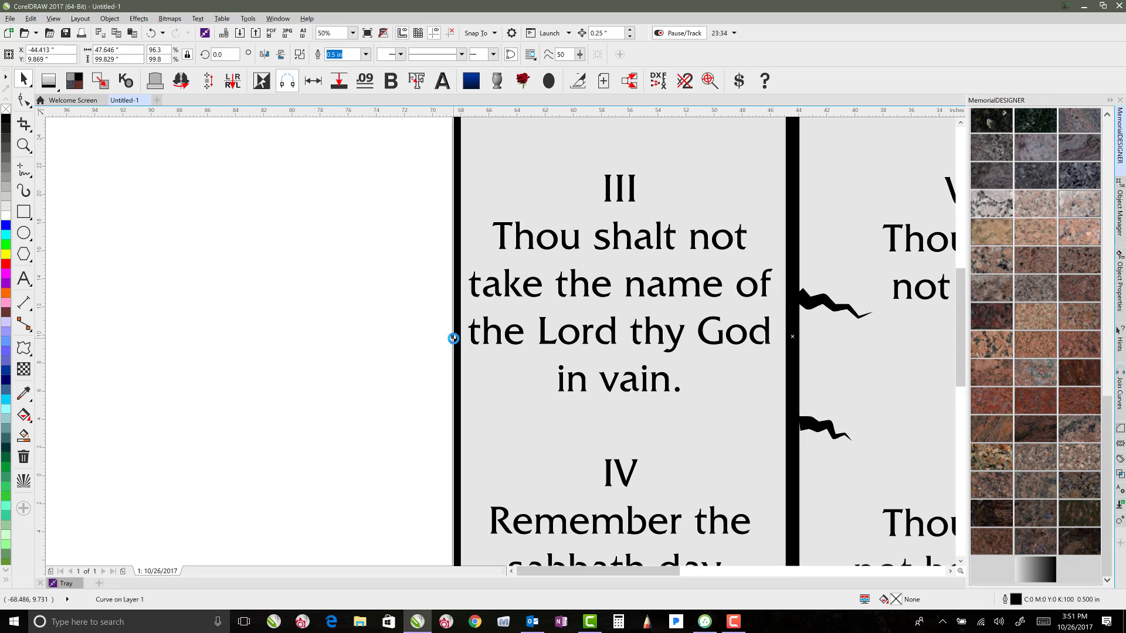
{"action": "scroll", "coordinate": [496, 335], "scroll_direction": "down", "scroll_amount": 1}
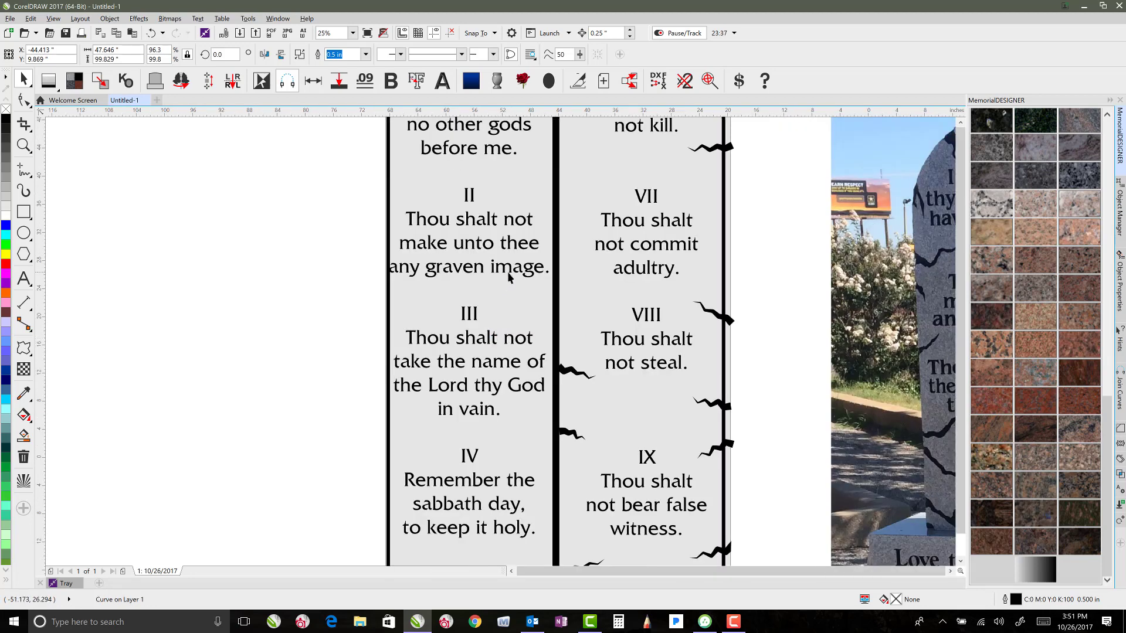
{"action": "scroll", "coordinate": [509, 278], "scroll_direction": "down", "scroll_amount": 1}
{"action": "key", "text": "ctrl+z"}
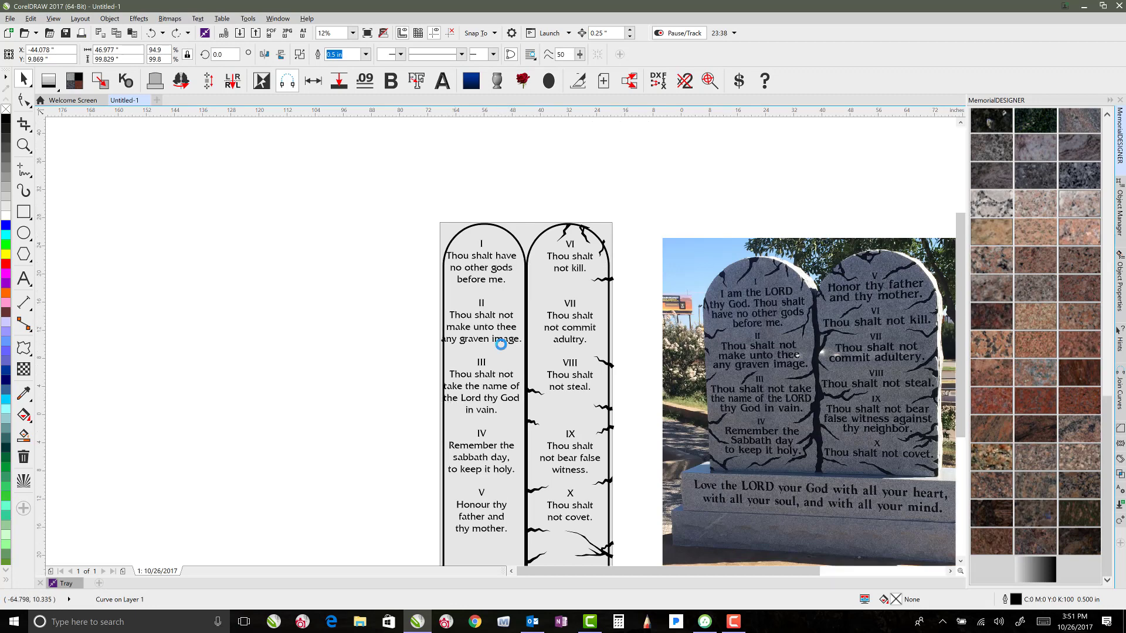
- Widen the border symmetrically about its centre to a width of about 48.13 in
{"action": "scroll", "coordinate": [487, 344], "scroll_direction": "up", "scroll_amount": 2}
{"action": "left_click_drag", "start_coordinate": [460, 342], "coordinate": [452, 340]}
{"action": "scroll", "coordinate": [472, 223], "scroll_direction": "down", "scroll_amount": 1}
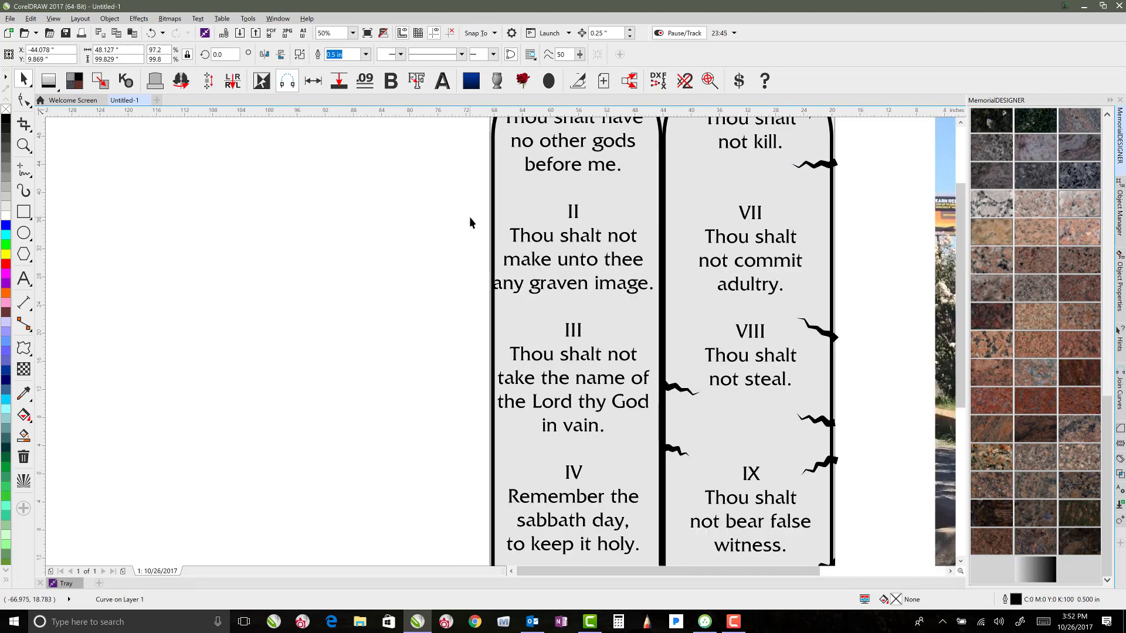
- Convert the border curve's 0.5 in outline to an object and check the result in wireframe view
{"action": "key", "text": "shift+F9"}
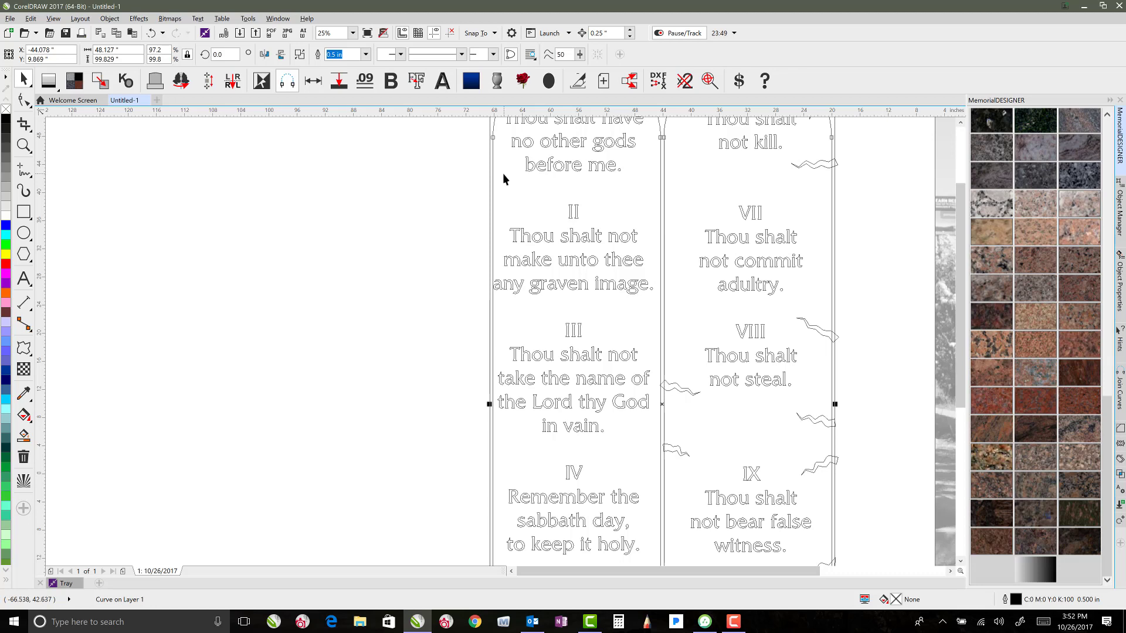
{"action": "left_click", "coordinate": [104, 18]}
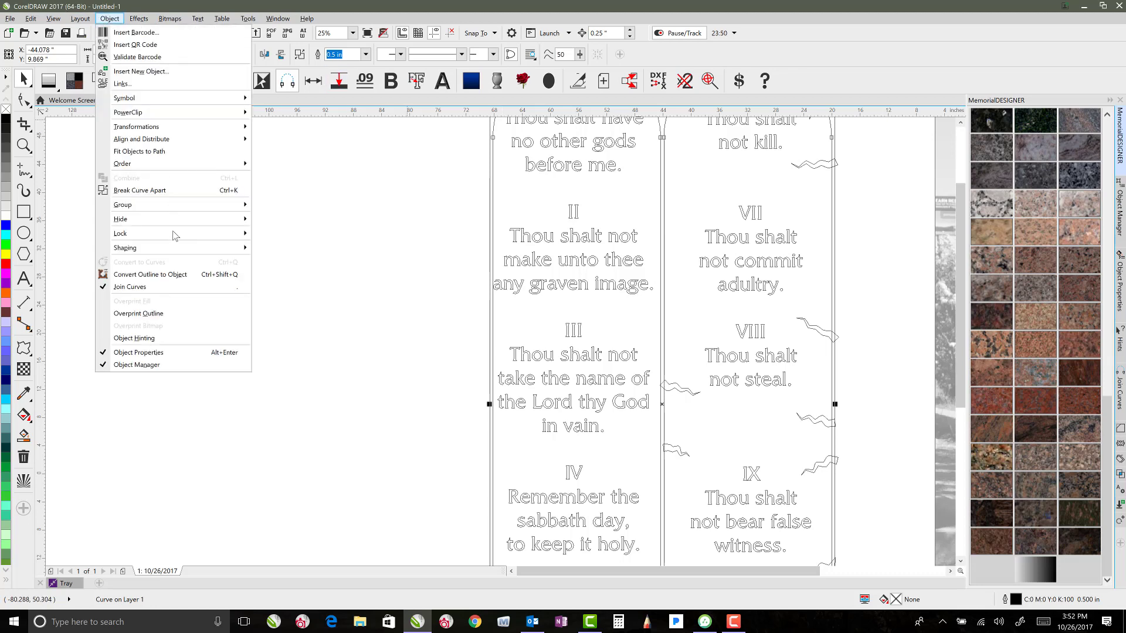
{"action": "left_click", "coordinate": [172, 276]}
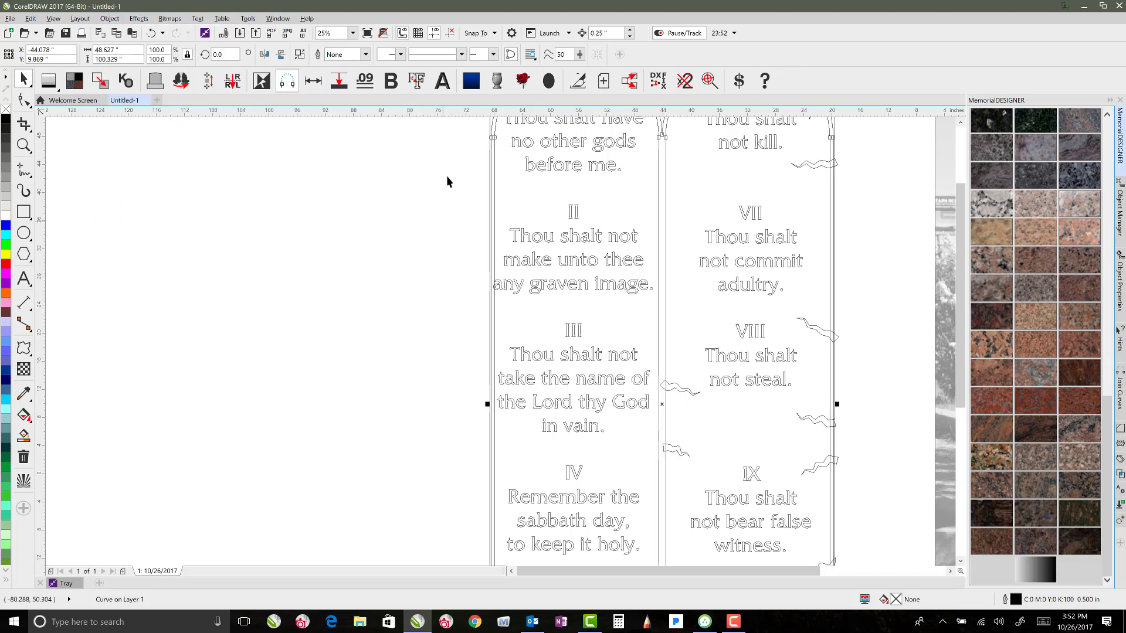
{"action": "left_click", "coordinate": [867, 321]}
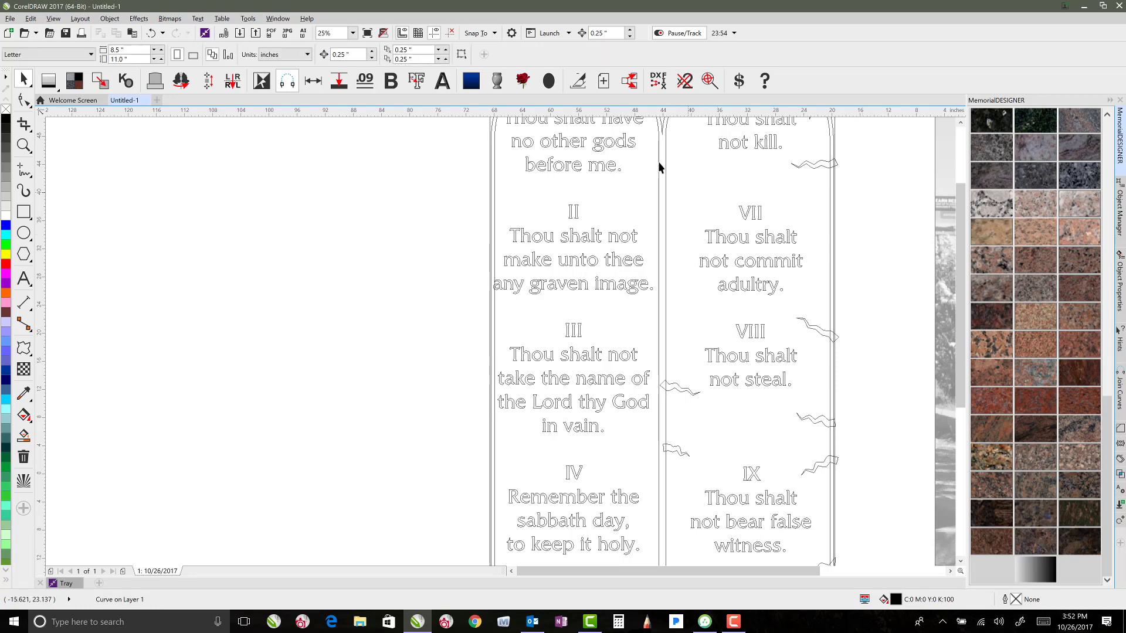
{"action": "left_click", "coordinate": [659, 132]}
{"action": "scroll", "coordinate": [670, 237], "scroll_direction": "down", "scroll_amount": 1}
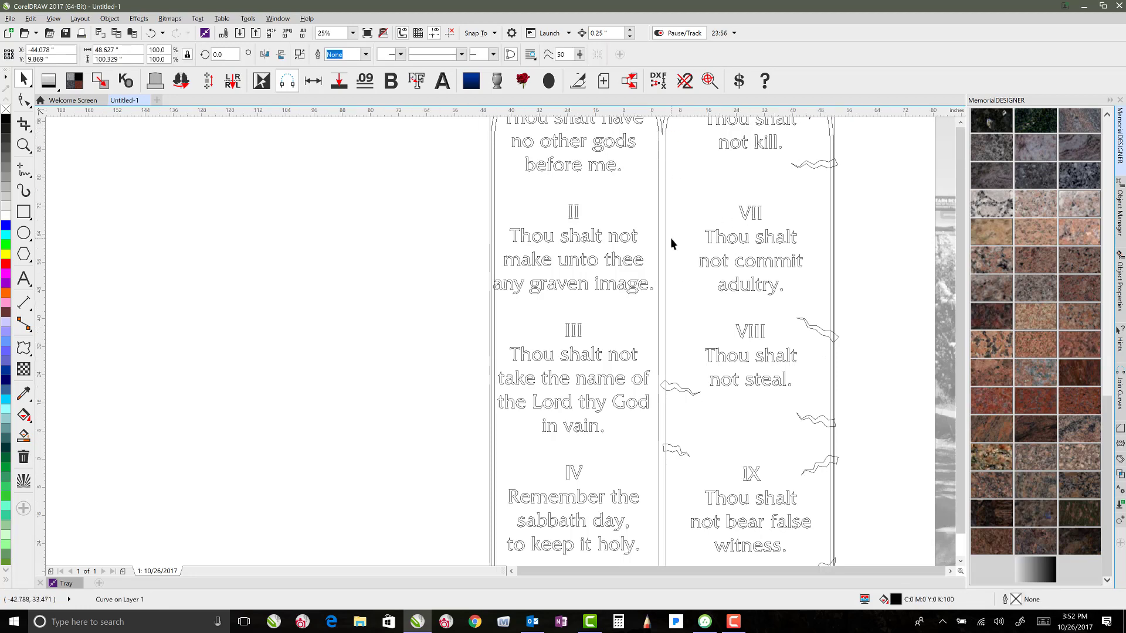
{"action": "key", "text": "shift+F9"}
{"action": "key", "text": "Escape"}
{"action": "key", "text": "shift+F9"}
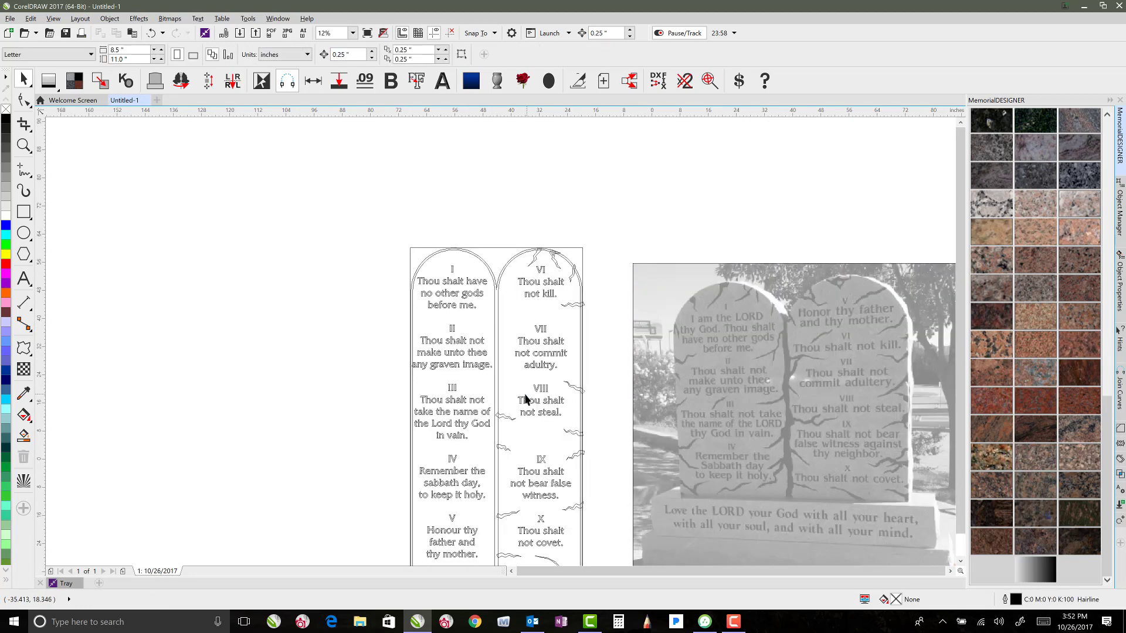
- Try welding the set of side cracks and the three arch cracks to the border, and undo the weld
{"action": "left_click", "coordinate": [505, 417]}
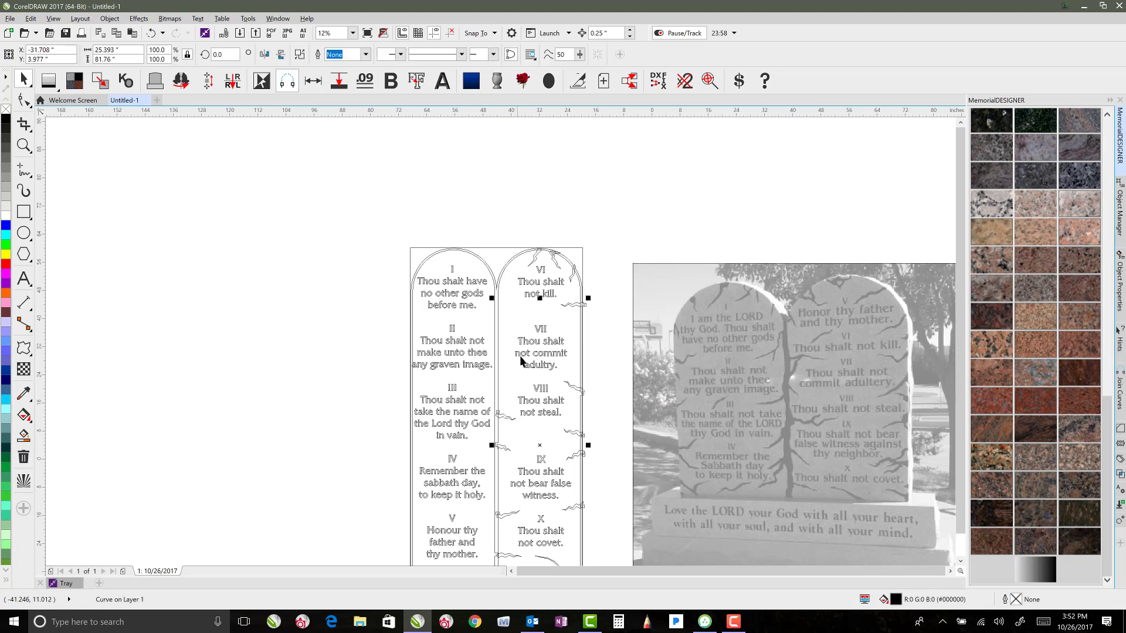
{"action": "left_click", "coordinate": [535, 255], "text": "shift"}
{"action": "left_click", "coordinate": [556, 264], "text": "shift"}
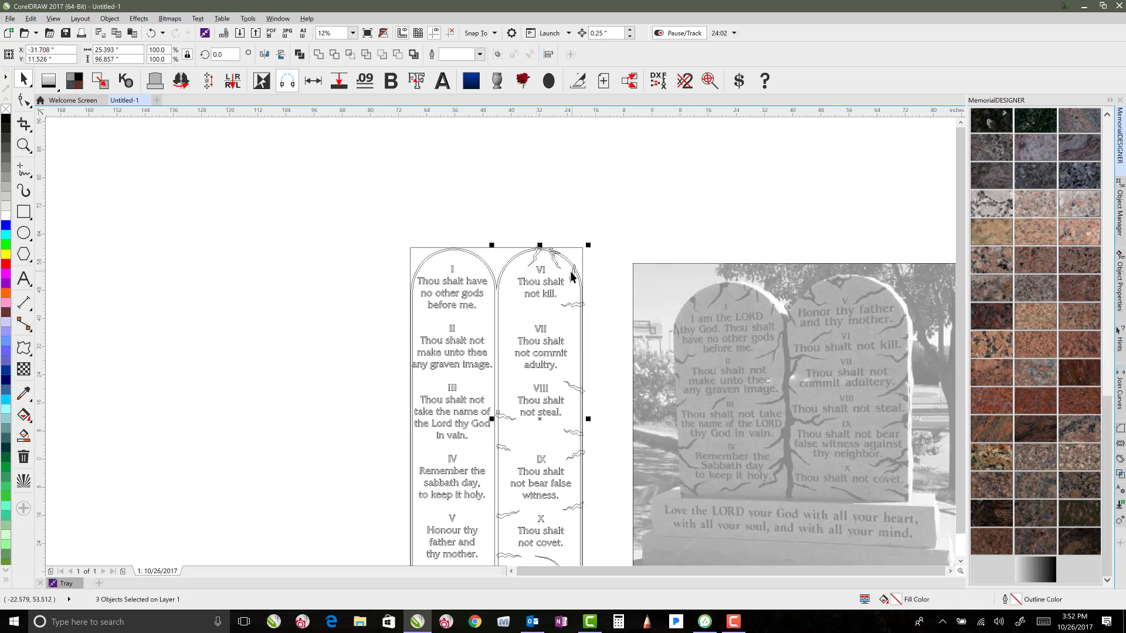
{"action": "left_click", "coordinate": [571, 273], "text": "shift"}
{"action": "left_click", "coordinate": [484, 262], "text": "shift"}
{"action": "left_click", "coordinate": [556, 197]}
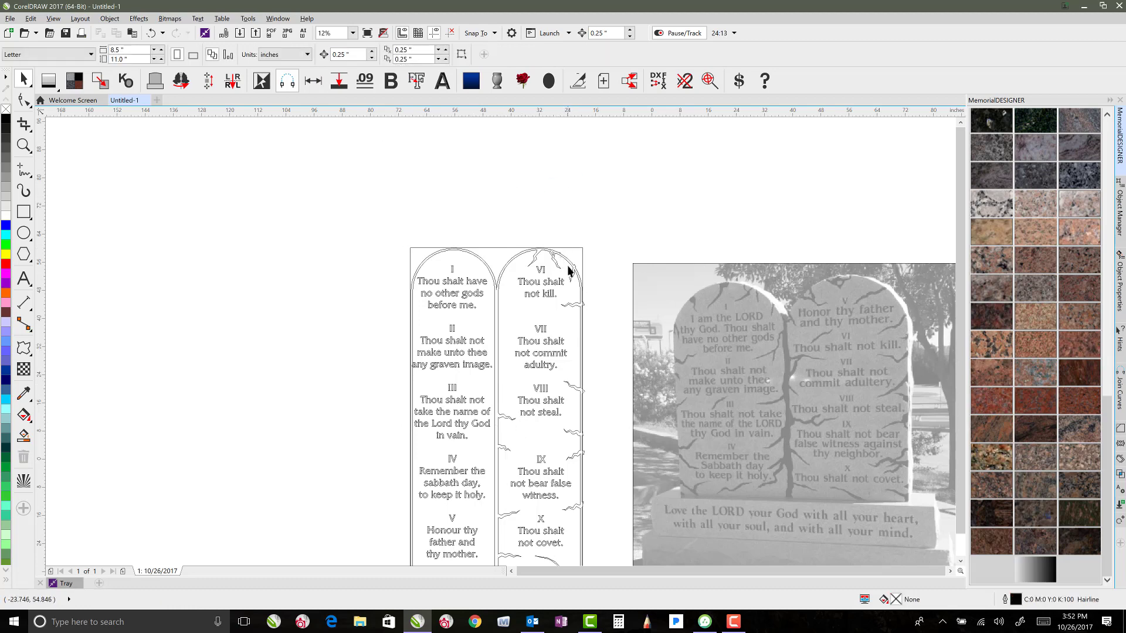
{"action": "scroll", "coordinate": [568, 269], "scroll_direction": "up", "scroll_amount": 5}
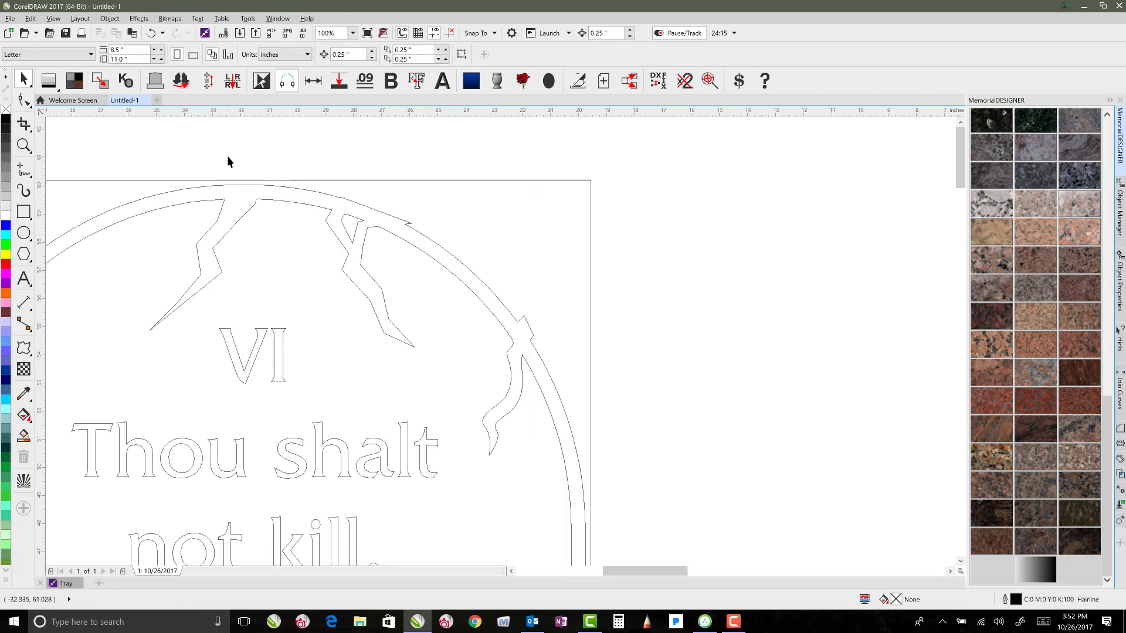
{"action": "key", "text": "ctrl+z"}
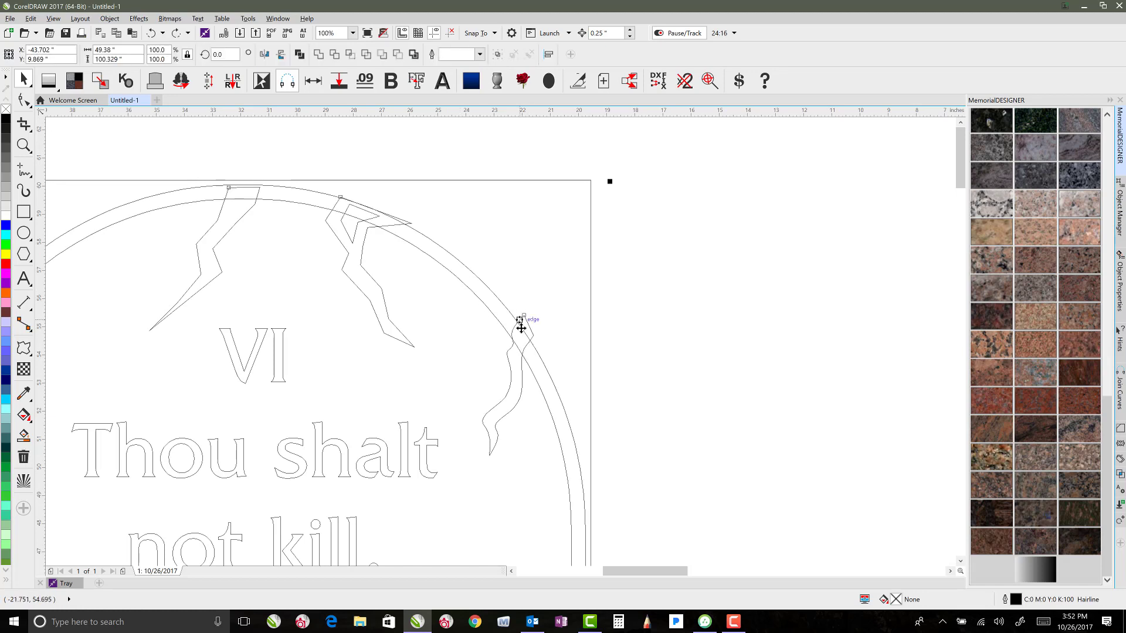
- Move the curved crack and the forked crack on the right arch inward so their outer ends stay within the border band
{"action": "left_click", "coordinate": [326, 146]}
{"action": "left_click", "coordinate": [509, 368]}
{"action": "key", "text": "F10"}
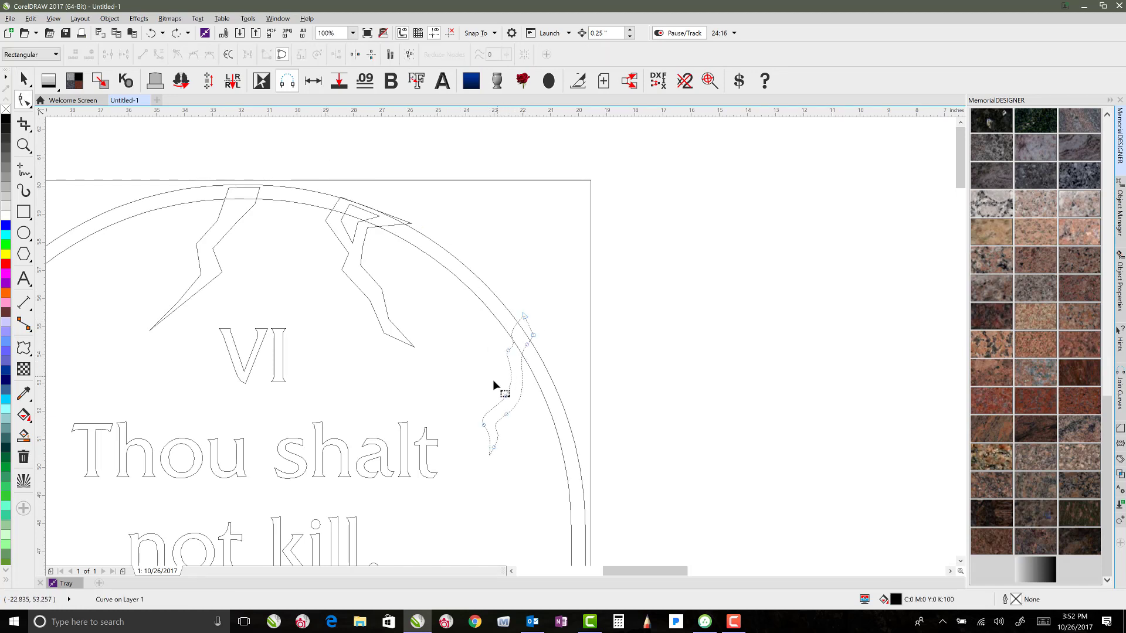
{"action": "left_click", "coordinate": [23, 79]}
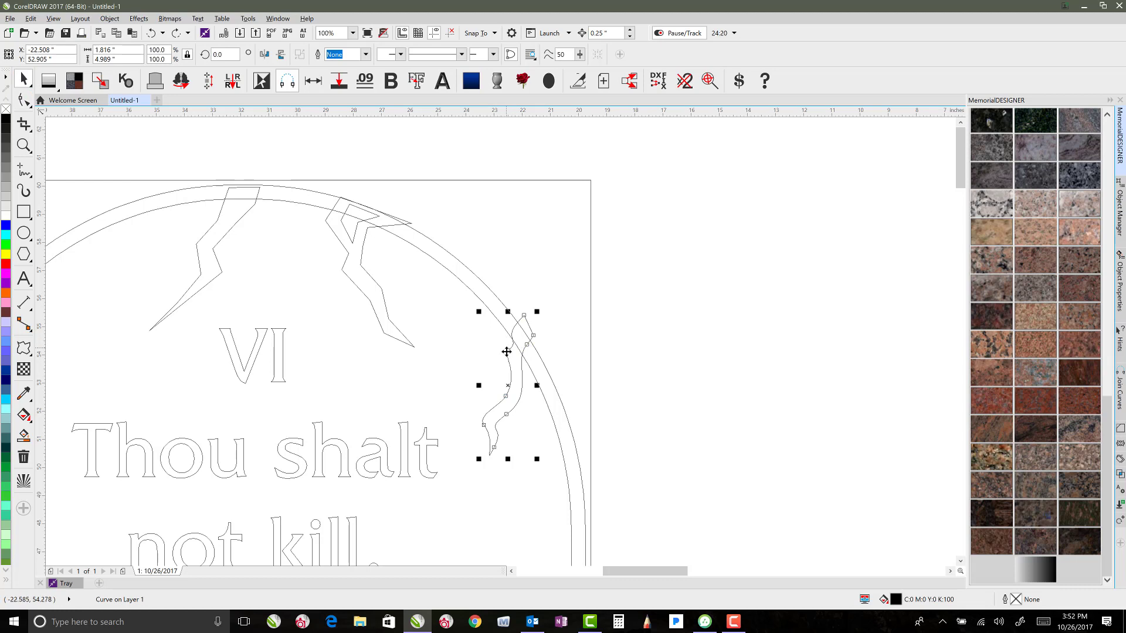
{"action": "left_click_drag", "start_coordinate": [509, 361], "coordinate": [500, 373]}
{"action": "left_click_drag", "start_coordinate": [354, 243], "coordinate": [350, 250]}
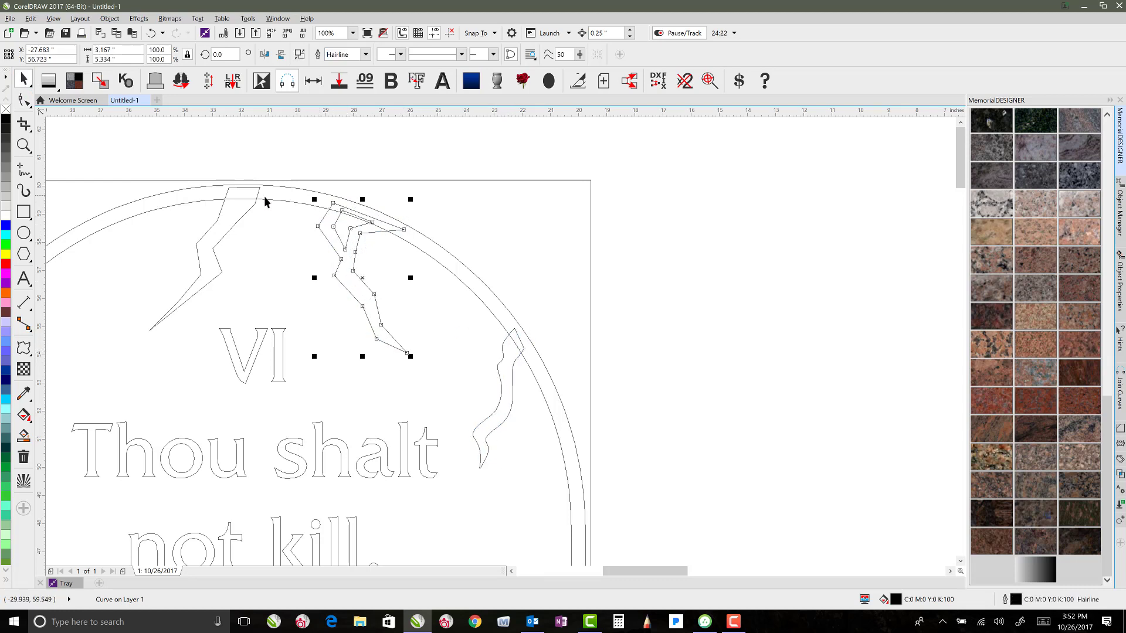
- Shift the side cracks about 0.54 in left and pull the lower end node of the crack below "not kill." inside the border band
{"action": "scroll", "coordinate": [418, 319], "scroll_direction": "down", "scroll_amount": 1}
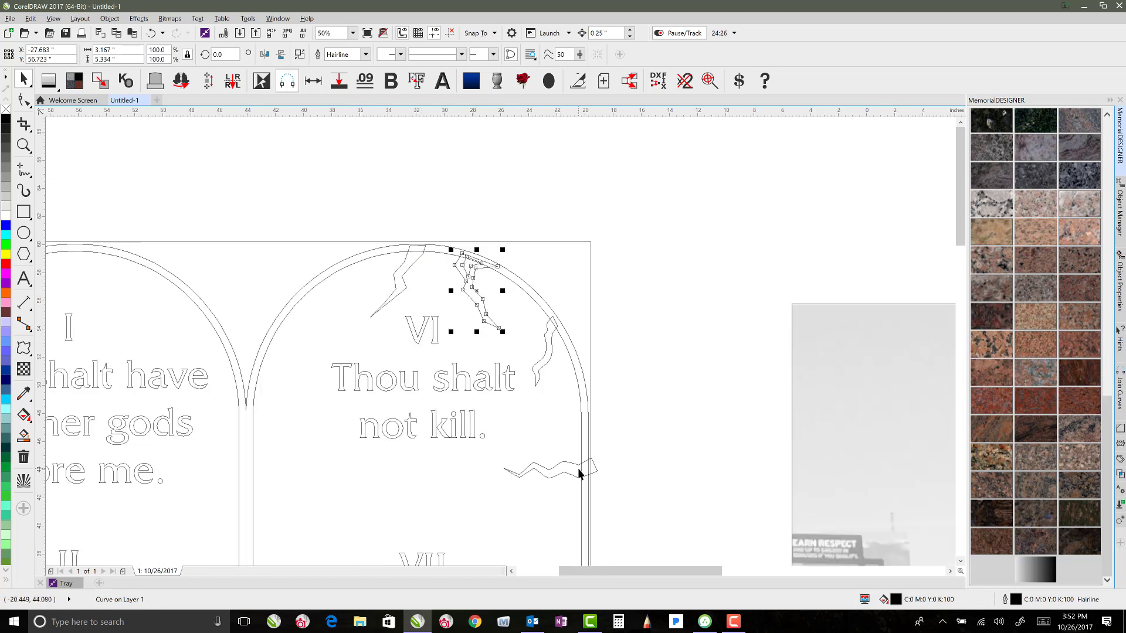
{"action": "scroll", "coordinate": [579, 474], "scroll_direction": "up", "scroll_amount": 2}
{"action": "left_click_drag", "start_coordinate": [500, 327], "coordinate": [478, 335]}
{"action": "left_click", "coordinate": [23, 100]}
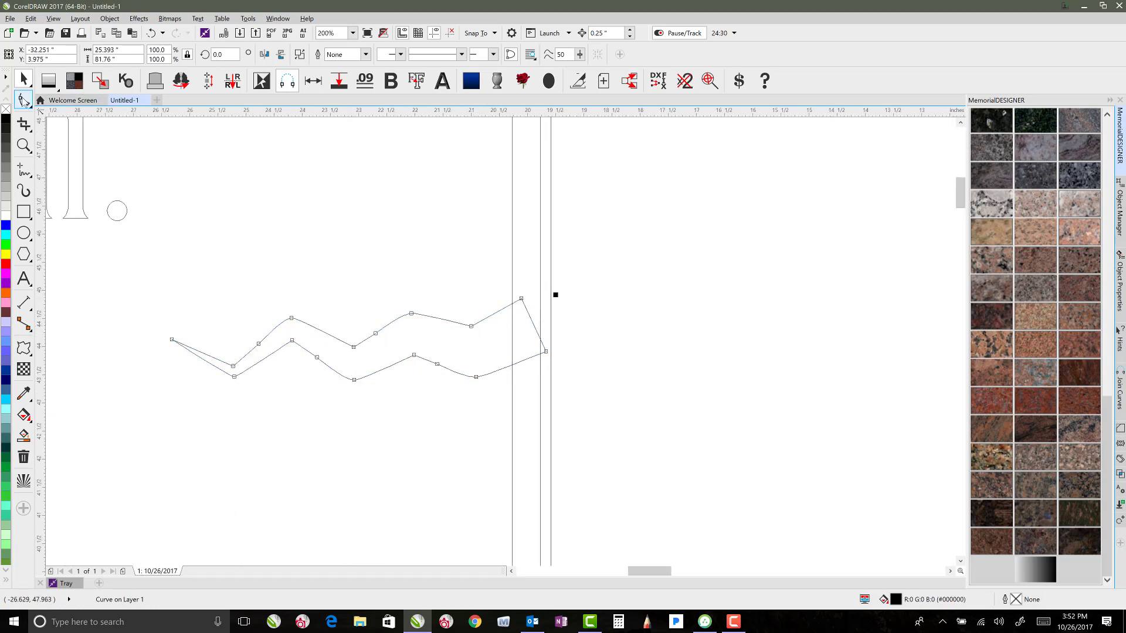
{"action": "left_click_drag", "start_coordinate": [547, 350], "coordinate": [530, 353]}
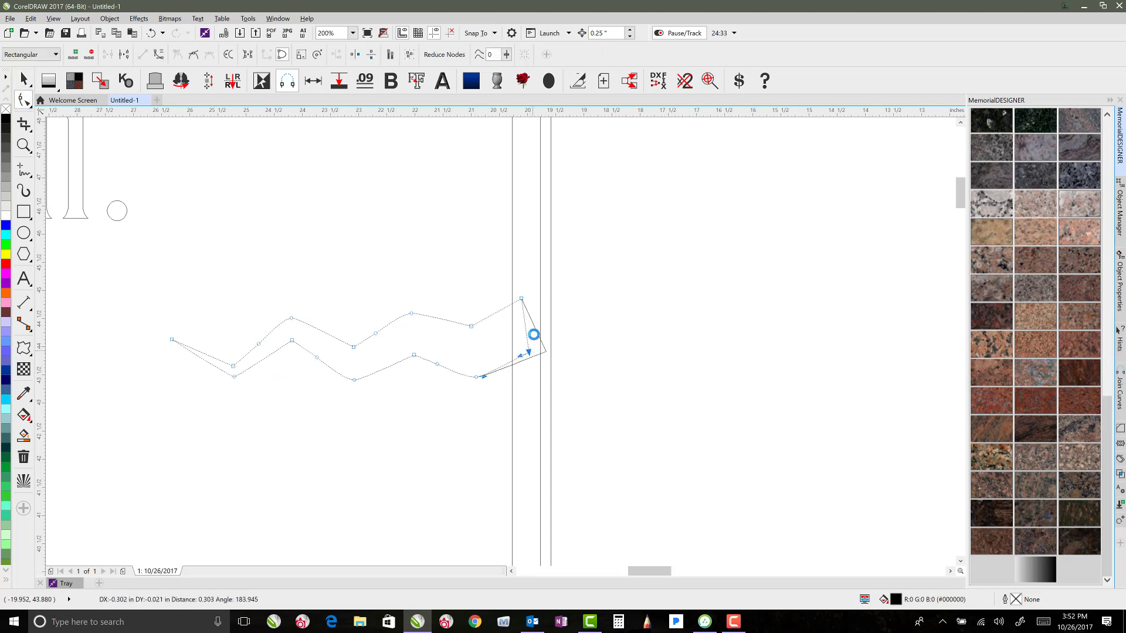
- Pull the outer end node of the crack beside commandment VIII inward so it ends within the border band
{"action": "scroll", "coordinate": [530, 352], "scroll_direction": "down", "scroll_amount": 1}
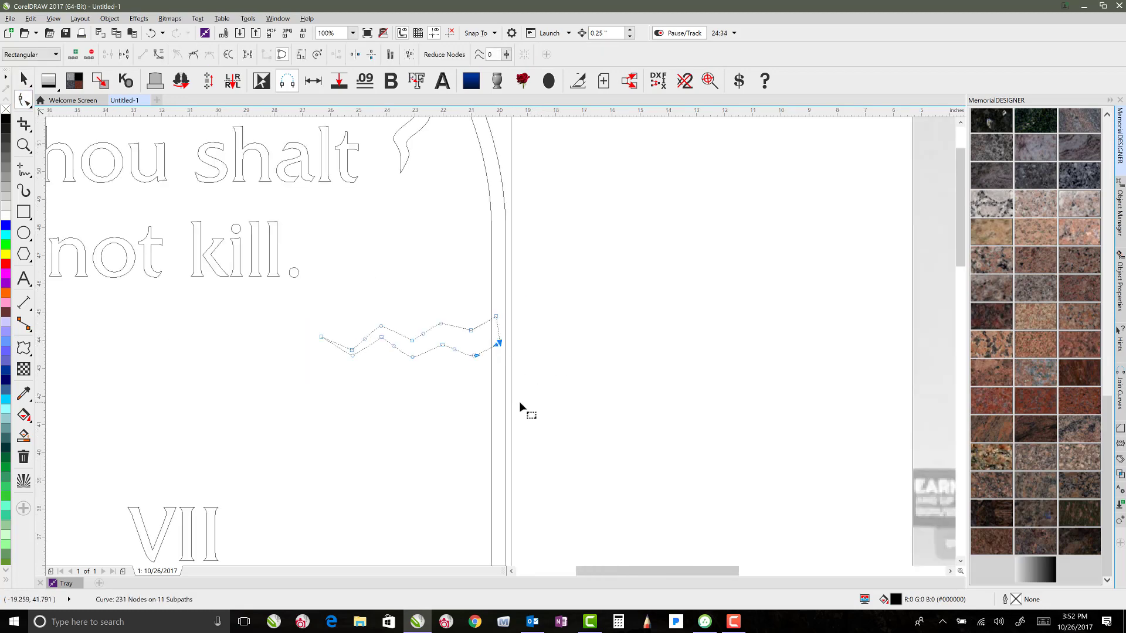
{"action": "scroll", "coordinate": [520, 405], "scroll_direction": "down", "scroll_amount": 3}
{"action": "scroll", "coordinate": [500, 387], "scroll_direction": "up", "scroll_amount": 1}
{"action": "scroll", "coordinate": [500, 341], "scroll_direction": "up", "scroll_amount": 3}
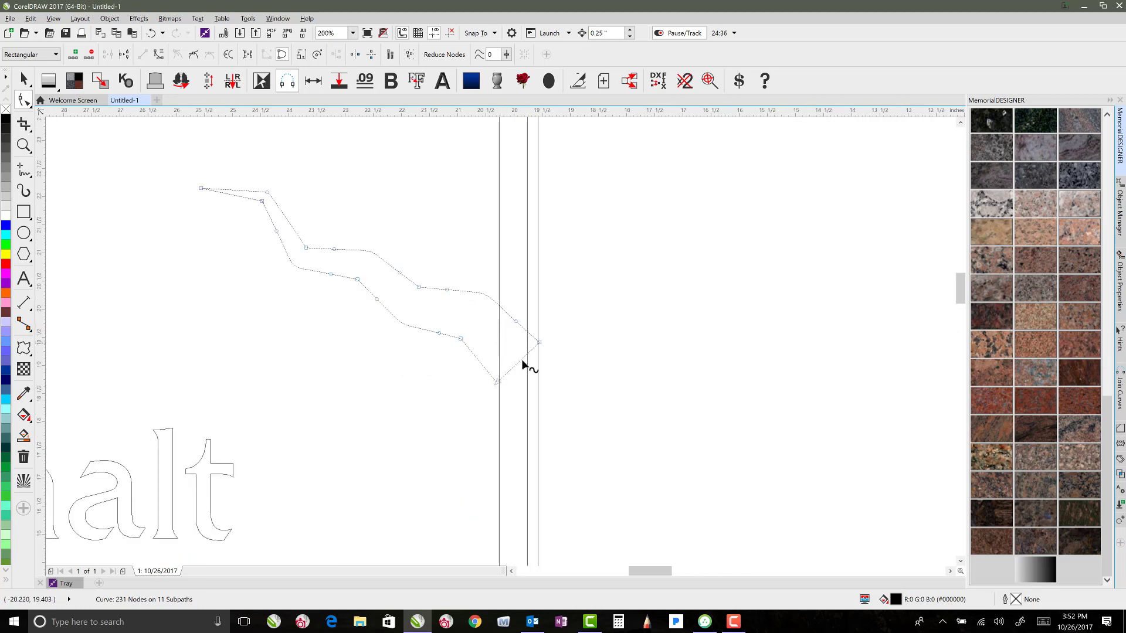
{"action": "left_click_drag", "start_coordinate": [541, 342], "coordinate": [505, 387]}
{"action": "scroll", "coordinate": [504, 390], "scroll_direction": "down", "scroll_amount": 1}
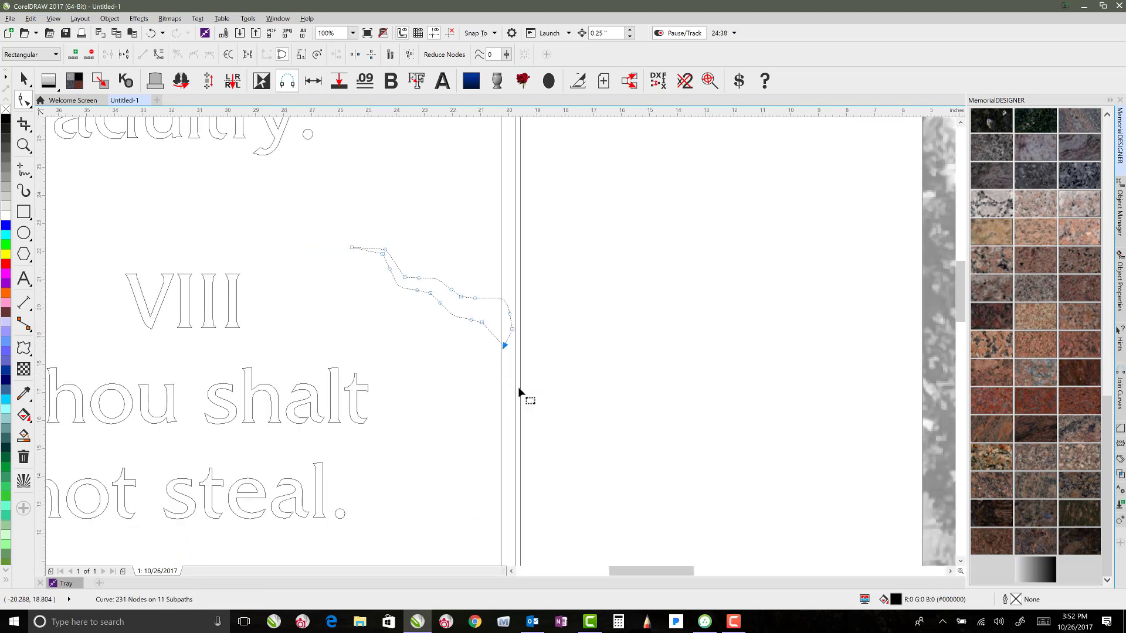
- Pull the outer end node of the right-edge crack just above commandment IX inward so it ends within the border band
{"action": "scroll", "coordinate": [495, 375], "scroll_direction": "down", "scroll_amount": 2}
{"action": "scroll", "coordinate": [500, 337], "scroll_direction": "up", "scroll_amount": 2}
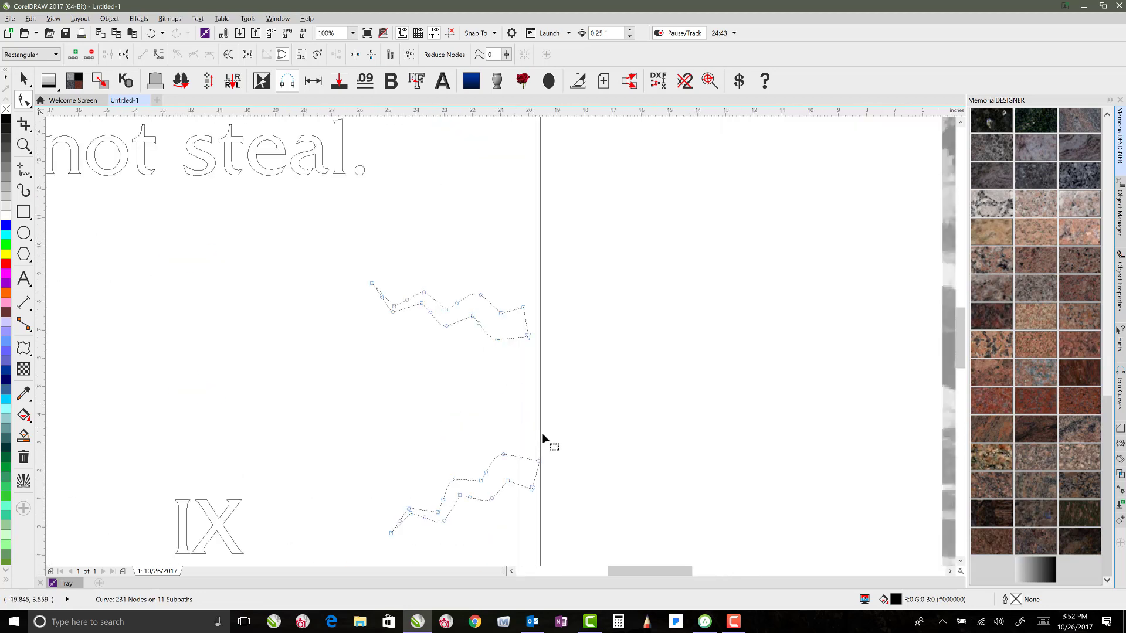
{"action": "left_click", "coordinate": [538, 462]}
{"action": "scroll", "coordinate": [527, 469], "scroll_direction": "down", "scroll_amount": 1}
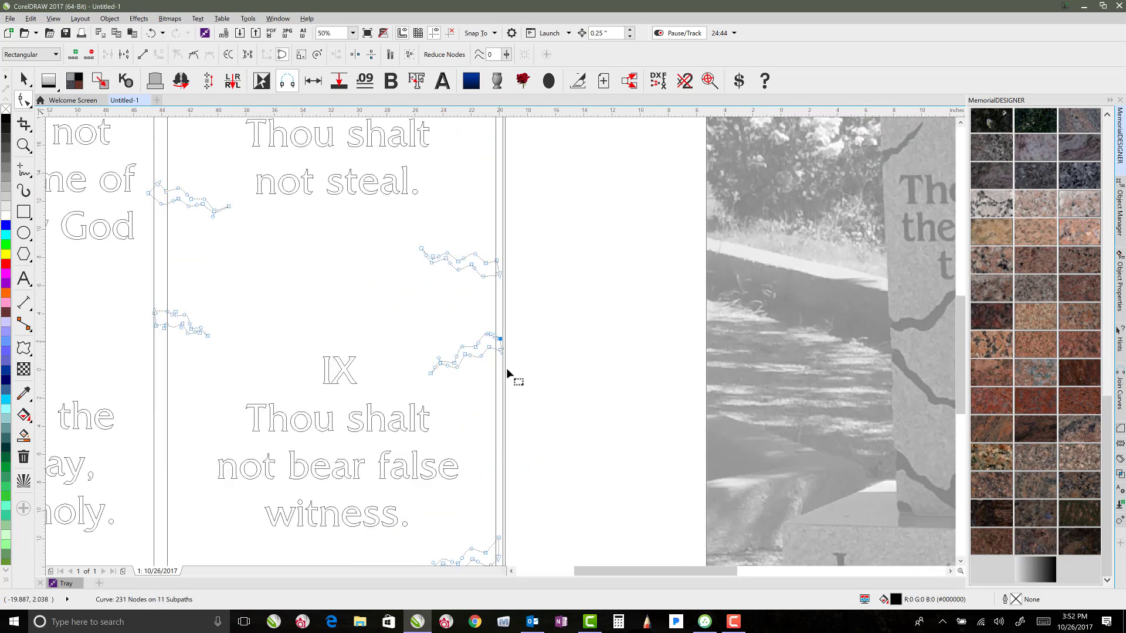
{"action": "scroll", "coordinate": [503, 372], "scroll_direction": "down", "scroll_amount": 1}
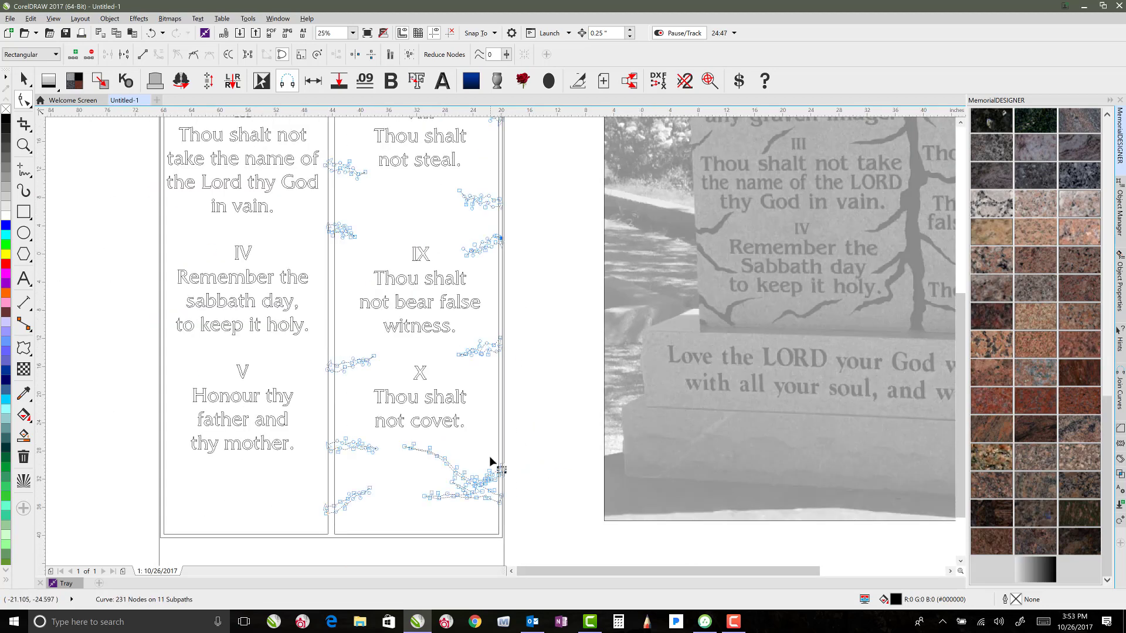
- Pull the outer end nodes of the large branching crack below commandment X inward so both ends sit inside the border band
{"action": "scroll", "coordinate": [502, 291], "scroll_direction": "up", "scroll_amount": 2}
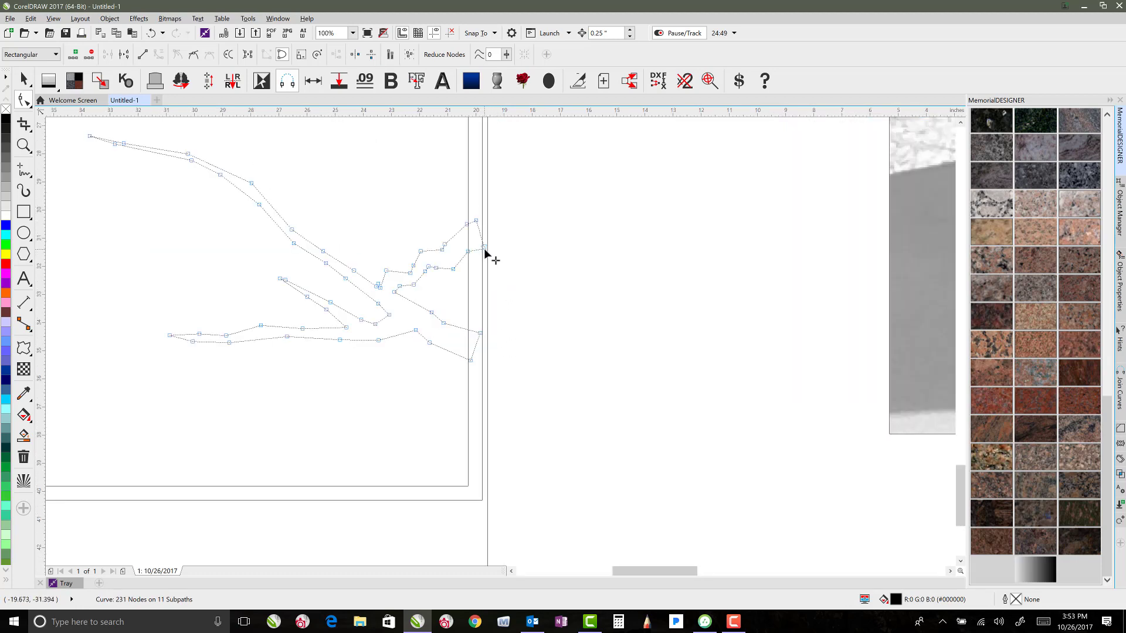
{"action": "left_click_drag", "start_coordinate": [485, 253], "coordinate": [480, 252]}
{"action": "left_click_drag", "start_coordinate": [477, 339], "coordinate": [477, 333]}
- Weld the set of side cracks to the tablet border, and weld the three cracks on the right arch to it as well
{"action": "left_click", "coordinate": [24, 79]}
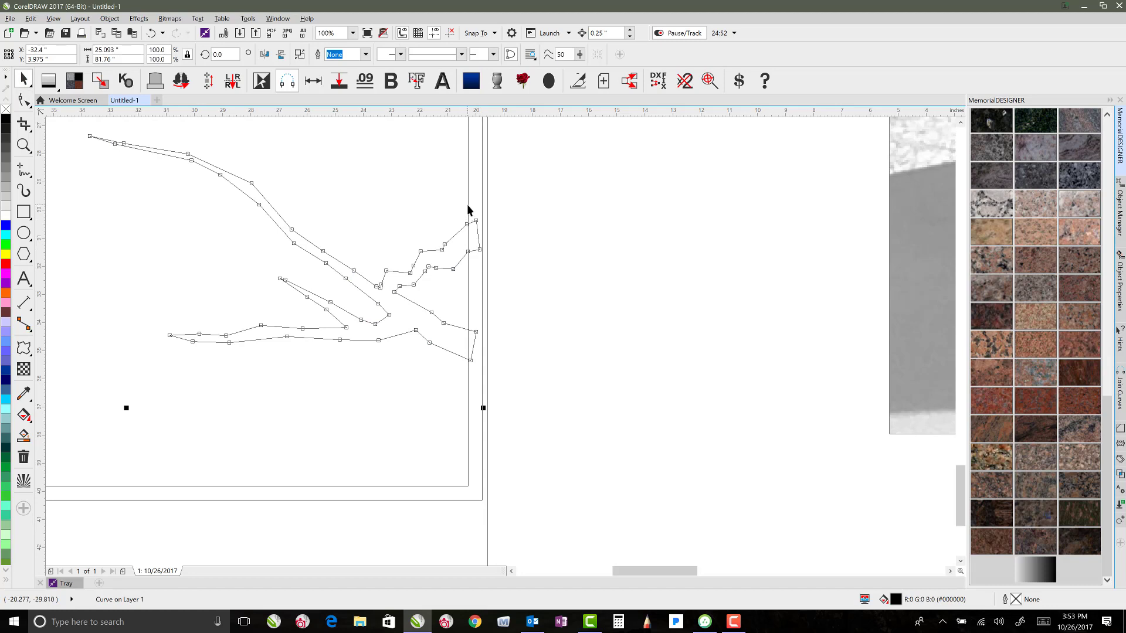
{"action": "key", "text": "ctrl+l"}
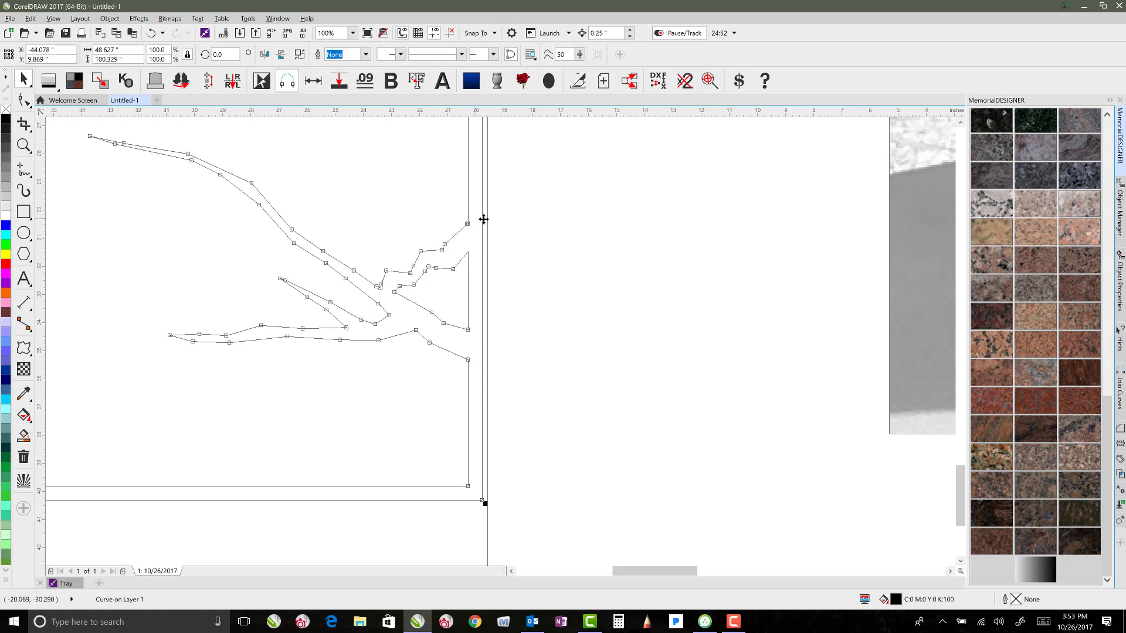
{"action": "scroll", "coordinate": [487, 323], "scroll_direction": "down", "scroll_amount": 2}
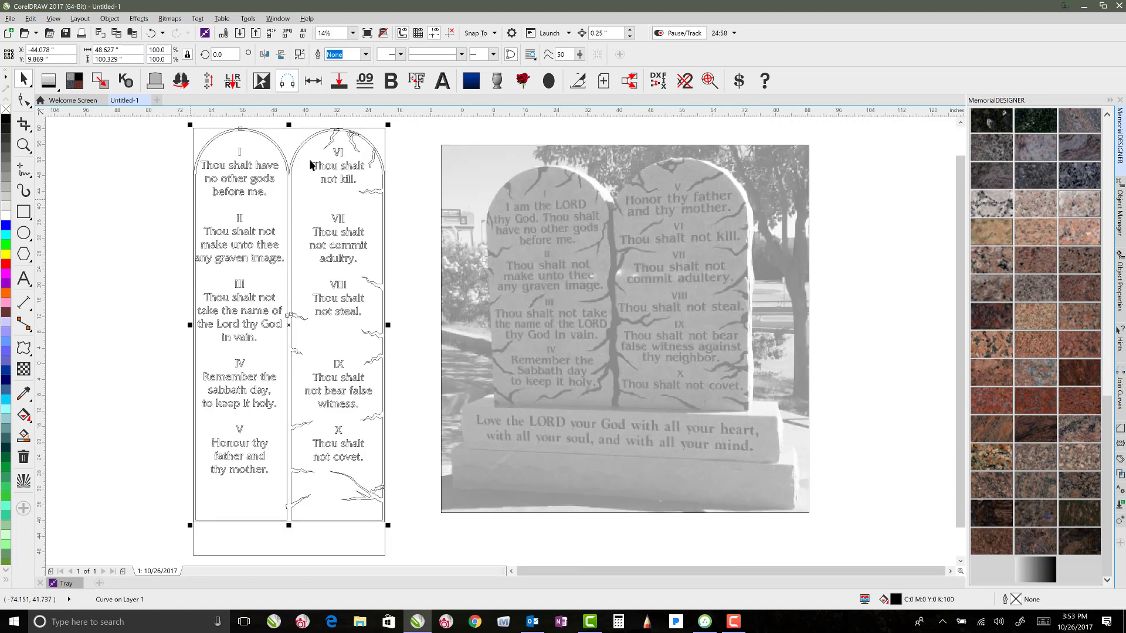
{"action": "key", "text": "F4"}
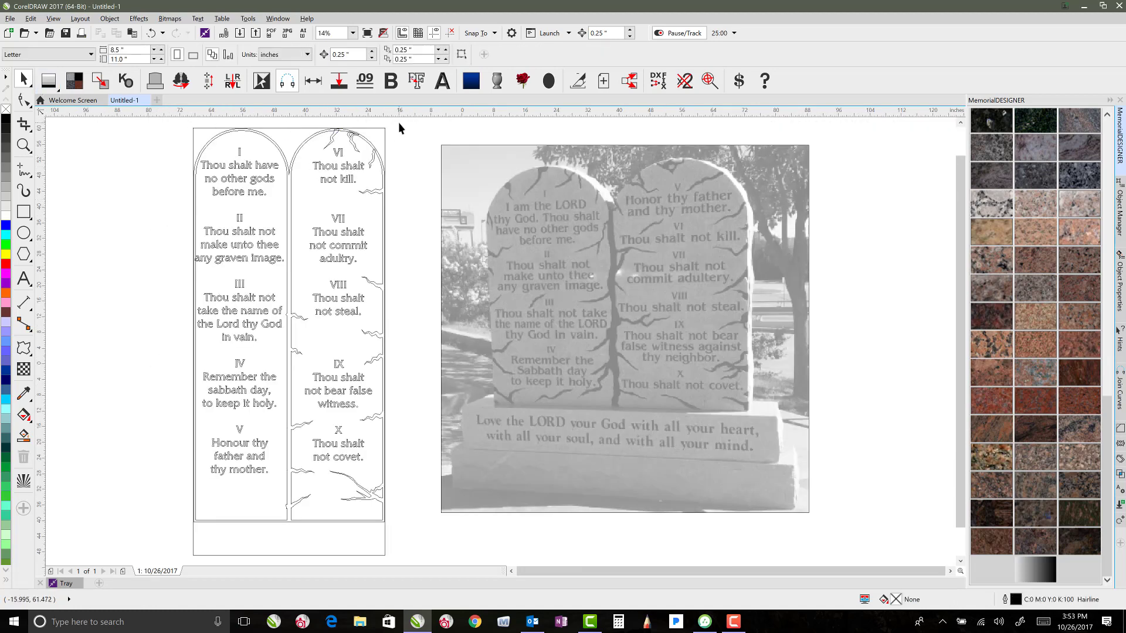
{"action": "left_click_drag", "start_coordinate": [399, 122], "coordinate": [315, 172]}
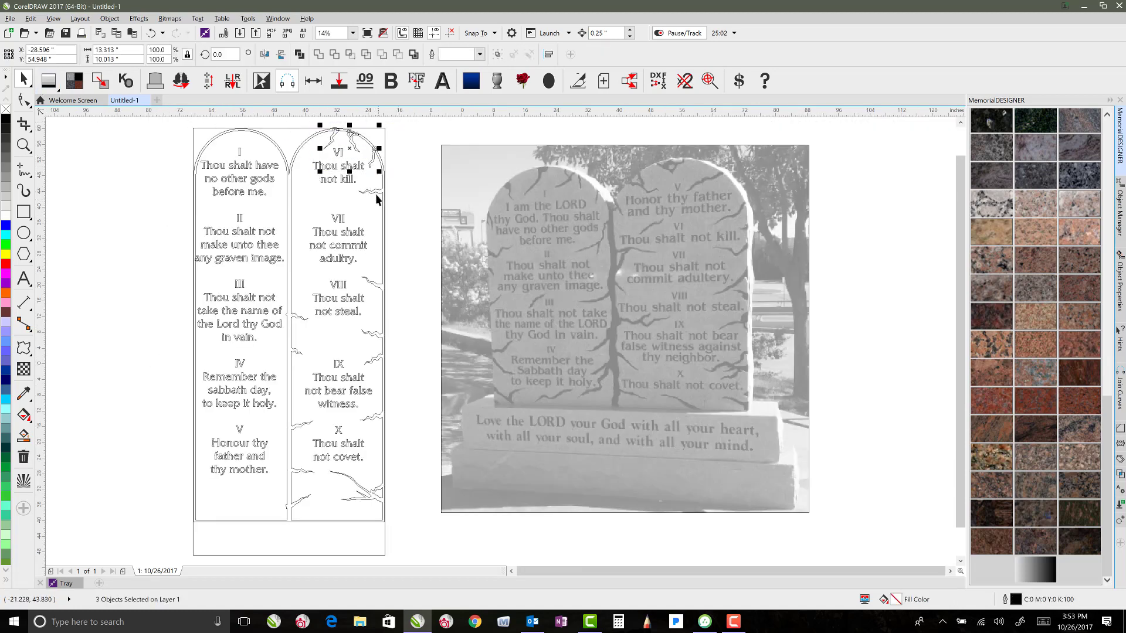
{"action": "left_click", "coordinate": [369, 159]}
{"action": "left_click", "coordinate": [385, 152]}
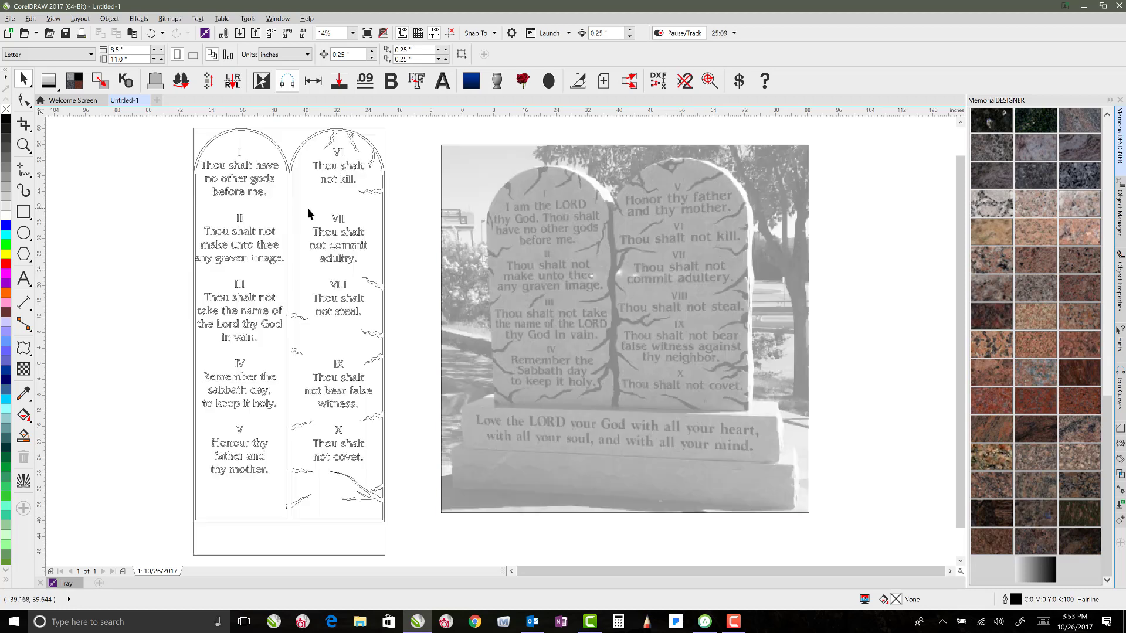
- Reverse the direction of the right tablet's inner contour in the welded border to clear the black fill from the tablet's interior
{"action": "left_click", "coordinate": [294, 171]}
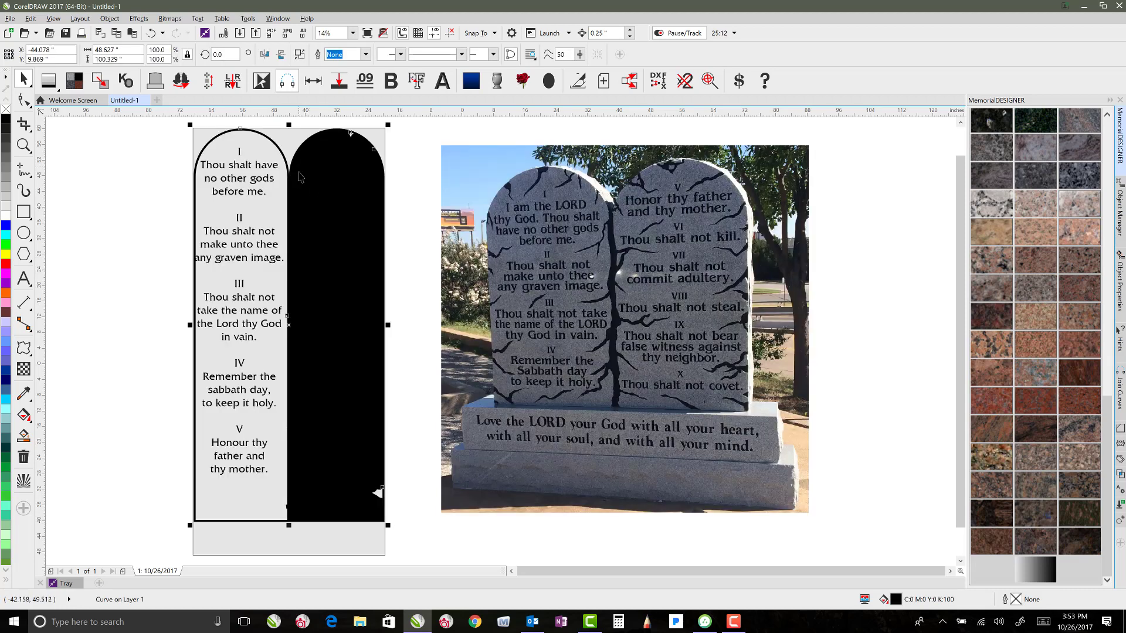
{"action": "key", "text": "F10"}
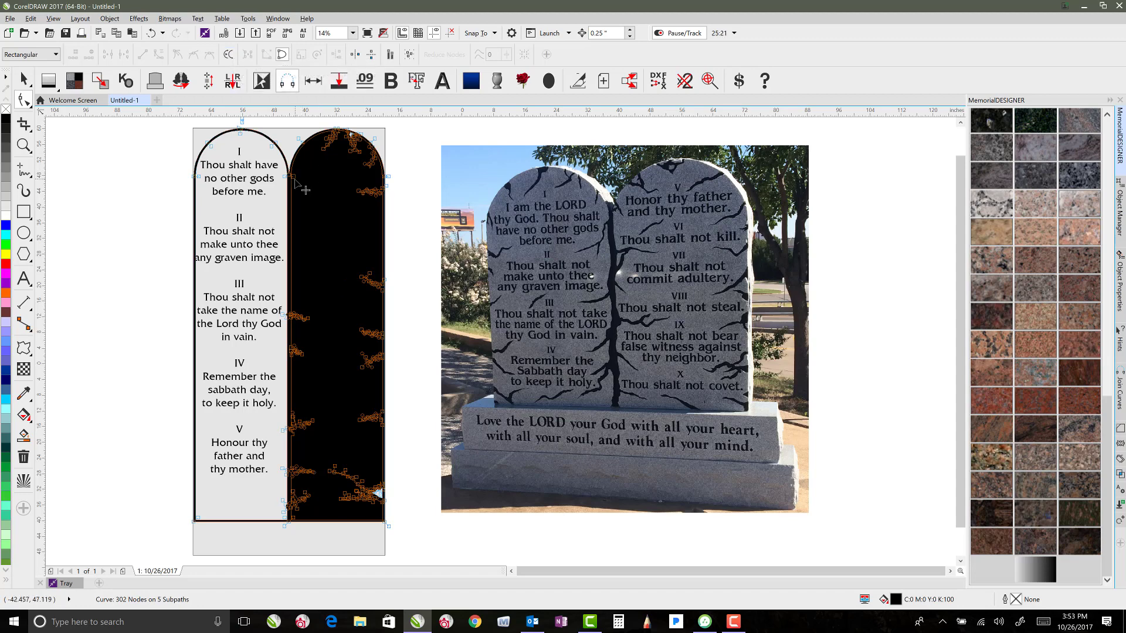
{"action": "left_click", "coordinate": [292, 176]}
{"action": "left_click", "coordinate": [230, 55]}
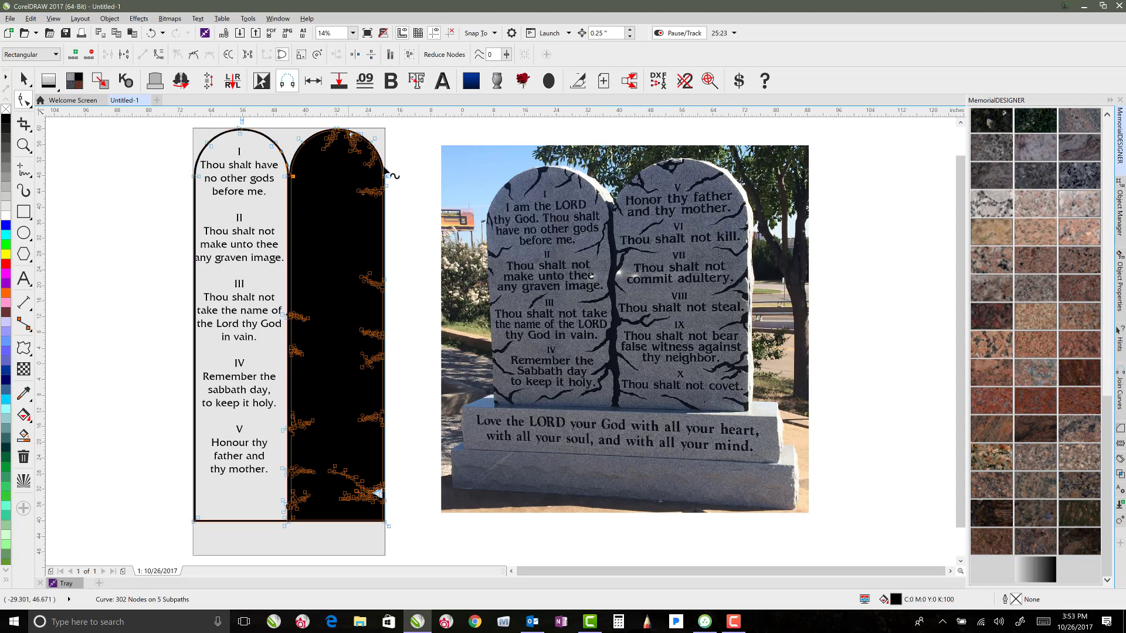
{"action": "scroll", "coordinate": [358, 153], "scroll_direction": "up", "scroll_amount": 3}
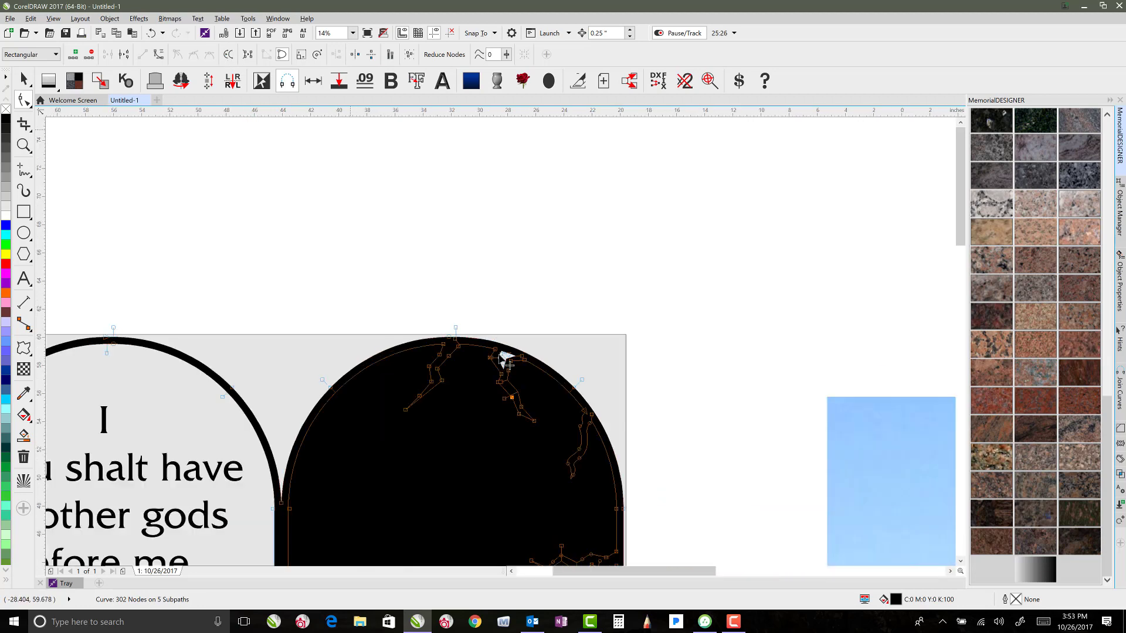
{"action": "scroll", "coordinate": [495, 334], "scroll_direction": "up", "scroll_amount": 2}
{"action": "left_click", "coordinate": [493, 324]}
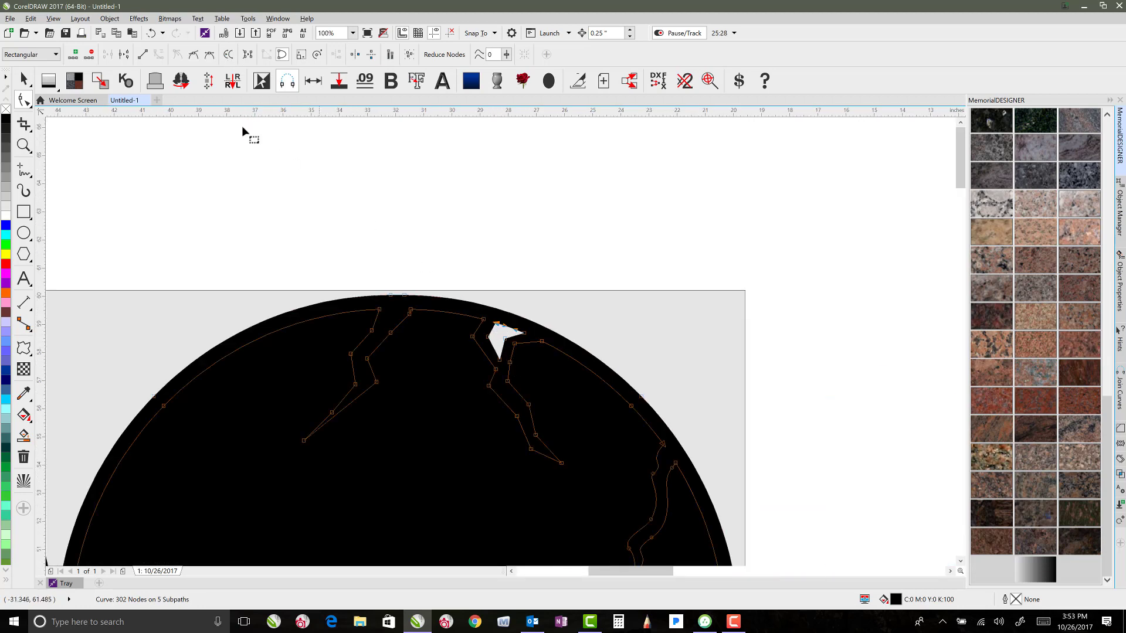
{"action": "left_click", "coordinate": [228, 55]}
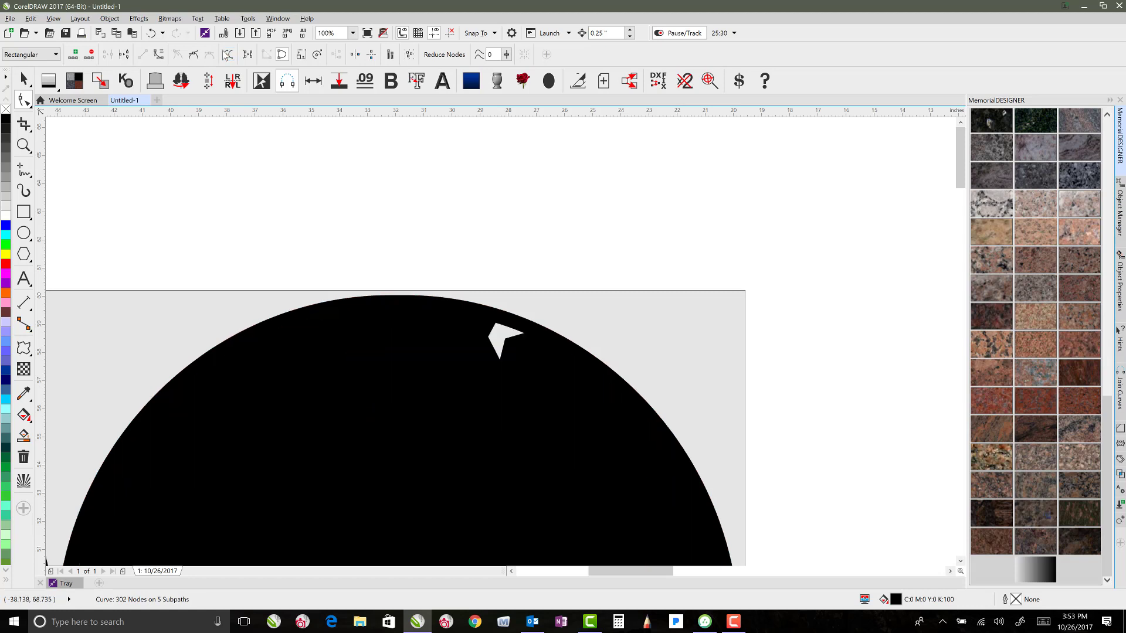
{"action": "left_click", "coordinate": [409, 312]}
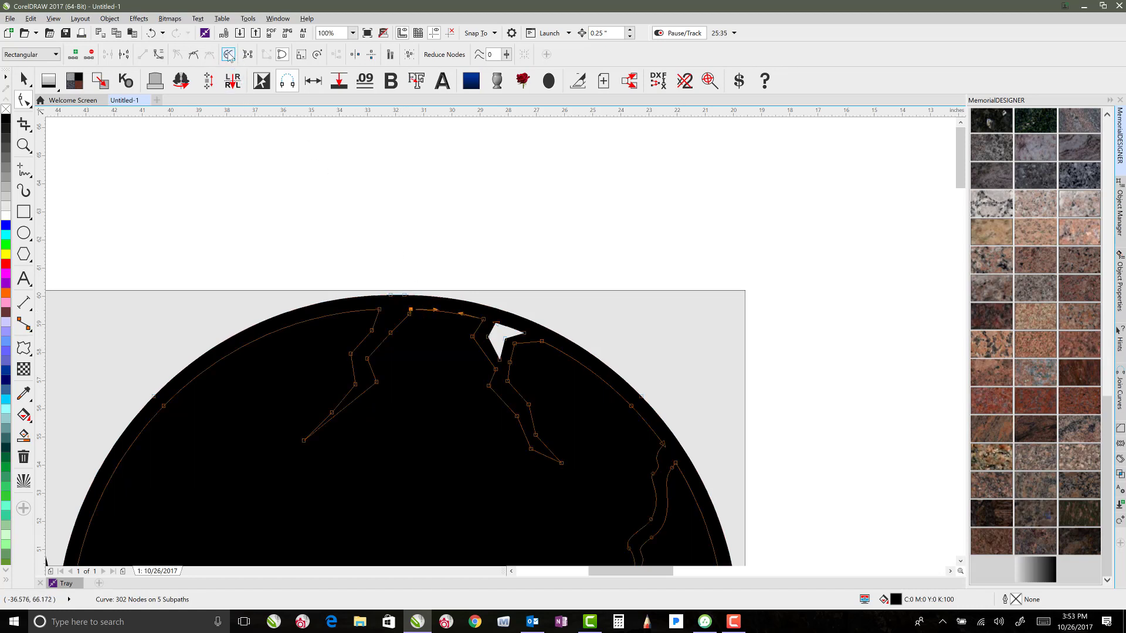
{"action": "scroll", "coordinate": [382, 328], "scroll_direction": "down", "scroll_amount": 1}
{"action": "scroll", "coordinate": [502, 382], "scroll_direction": "down", "scroll_amount": 3}
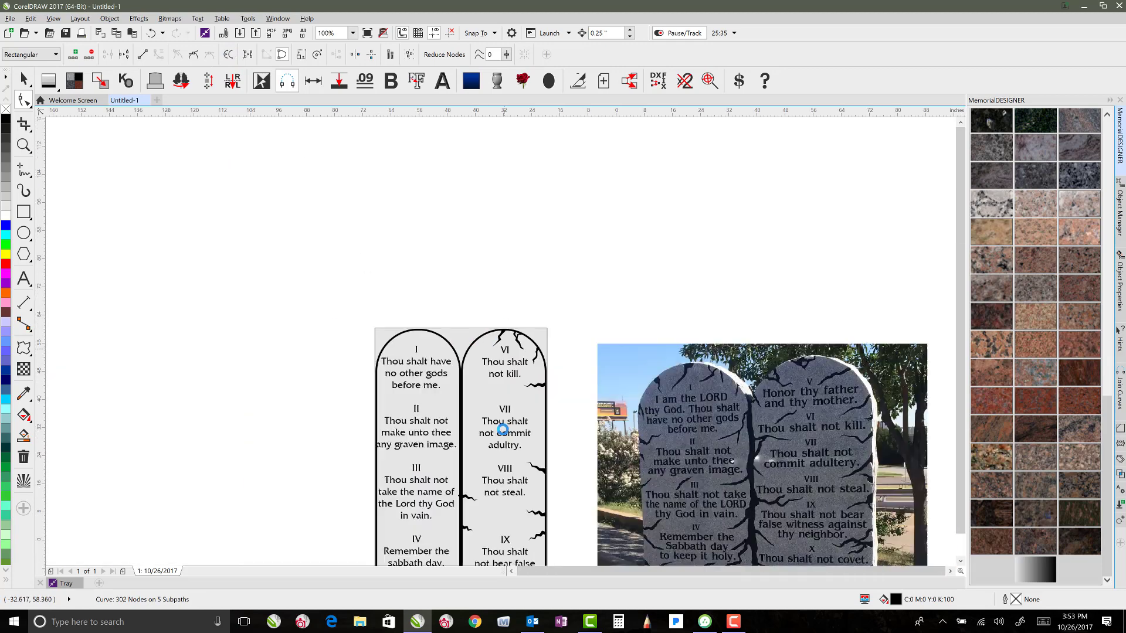
- Draw three slanted straight lines about 6 to 7 in long from the center border into the right tablet, beside commandments VI to VIII
{"action": "scroll", "coordinate": [503, 430], "scroll_direction": "down", "scroll_amount": 1}
{"action": "scroll", "coordinate": [498, 340], "scroll_direction": "up", "scroll_amount": 3}
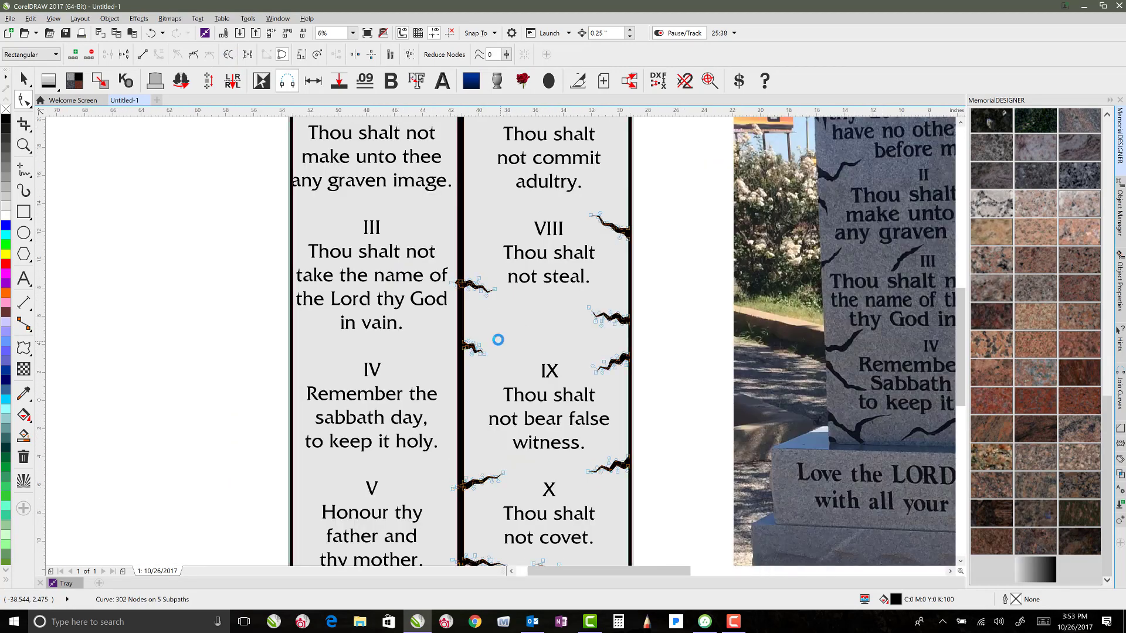
{"action": "scroll", "coordinate": [498, 340], "scroll_direction": "up", "scroll_amount": 1}
{"action": "scroll", "coordinate": [501, 346], "scroll_direction": "down", "scroll_amount": 3}
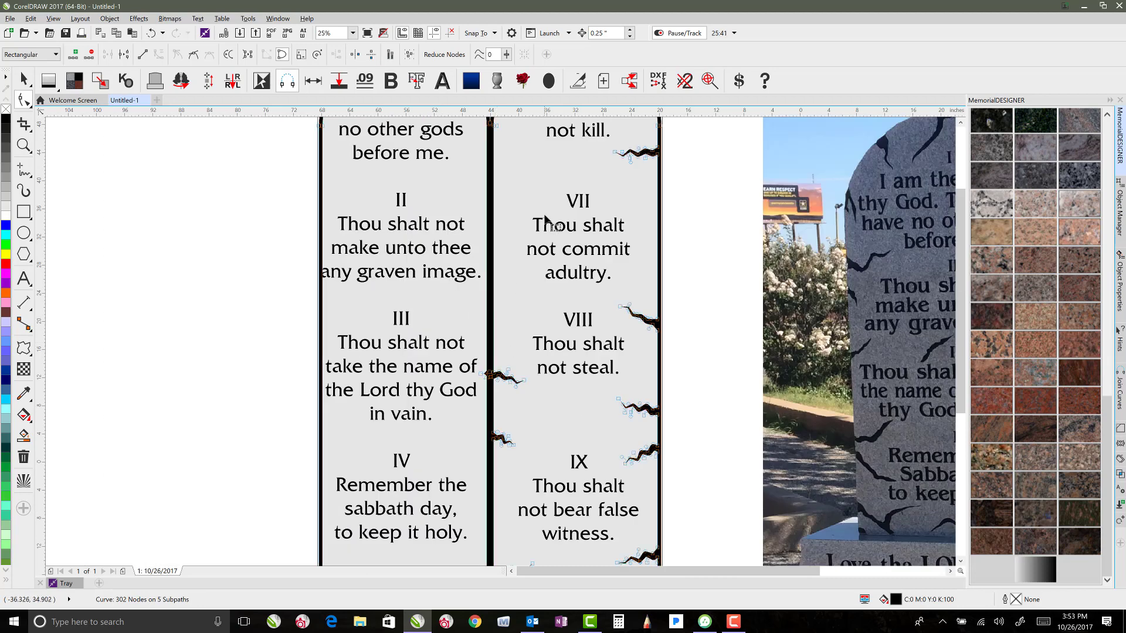
{"action": "scroll", "coordinate": [601, 318], "scroll_direction": "up", "scroll_amount": 1}
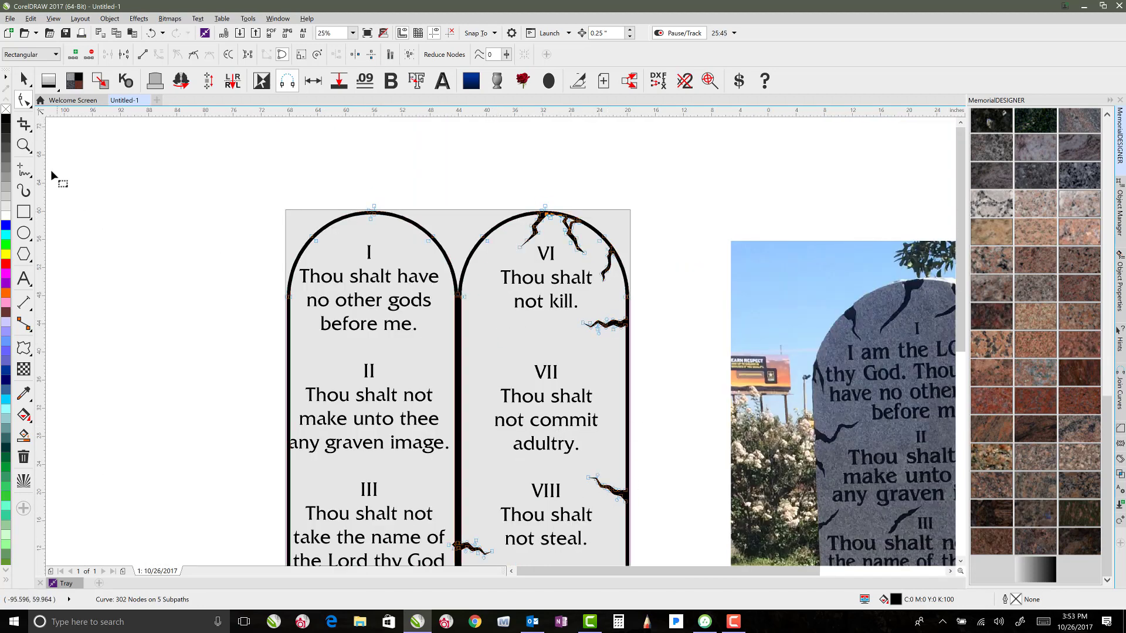
{"action": "left_click", "coordinate": [24, 170]}
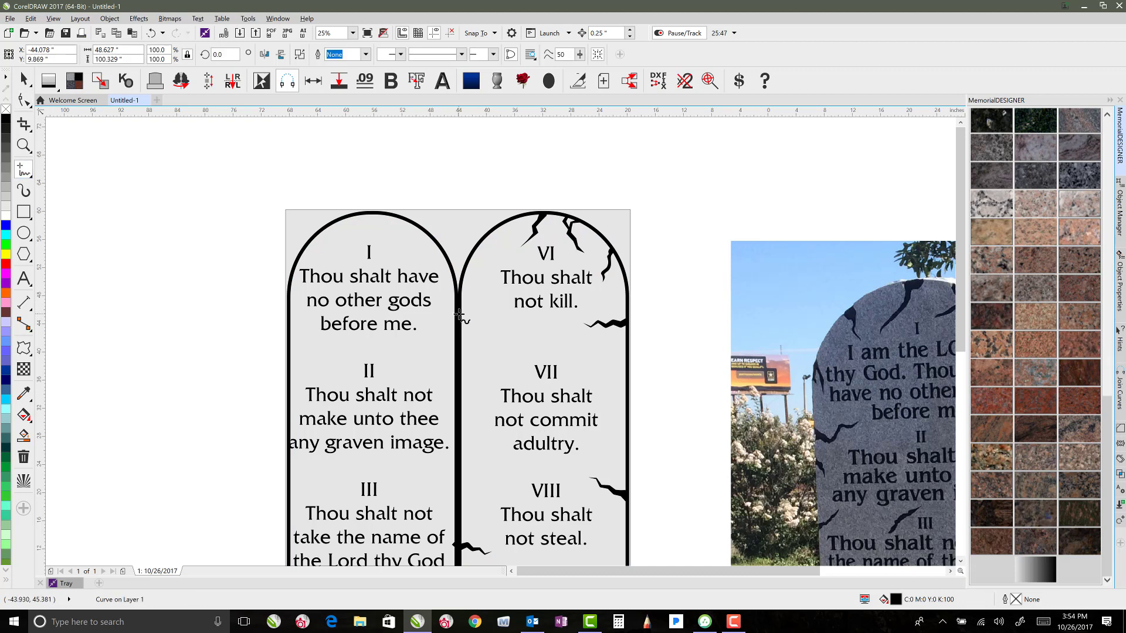
{"action": "left_click", "coordinate": [461, 316]}
{"action": "left_click", "coordinate": [508, 328]}
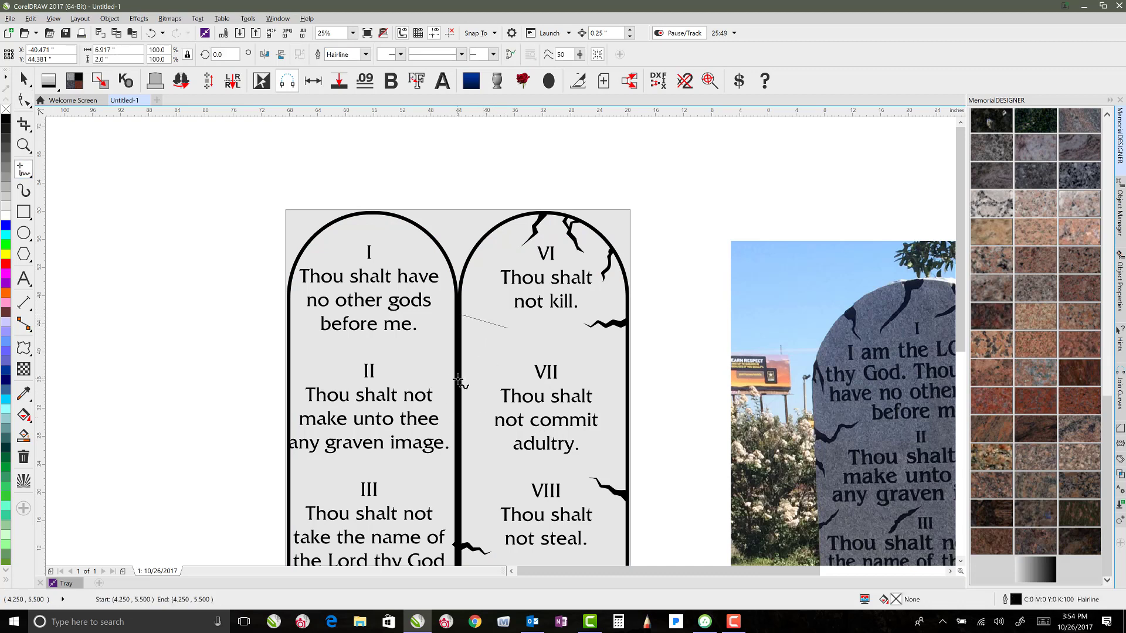
{"action": "left_click", "coordinate": [460, 380]}
{"action": "left_click", "coordinate": [505, 355]}
{"action": "left_click", "coordinate": [458, 469]}
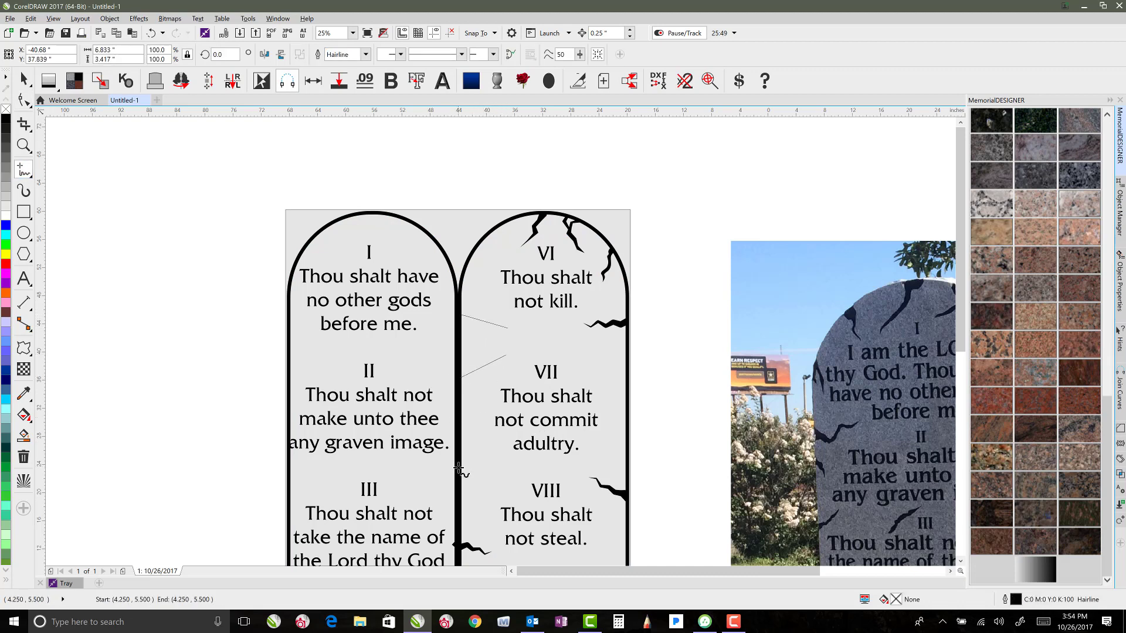
{"action": "left_click", "coordinate": [503, 482]}
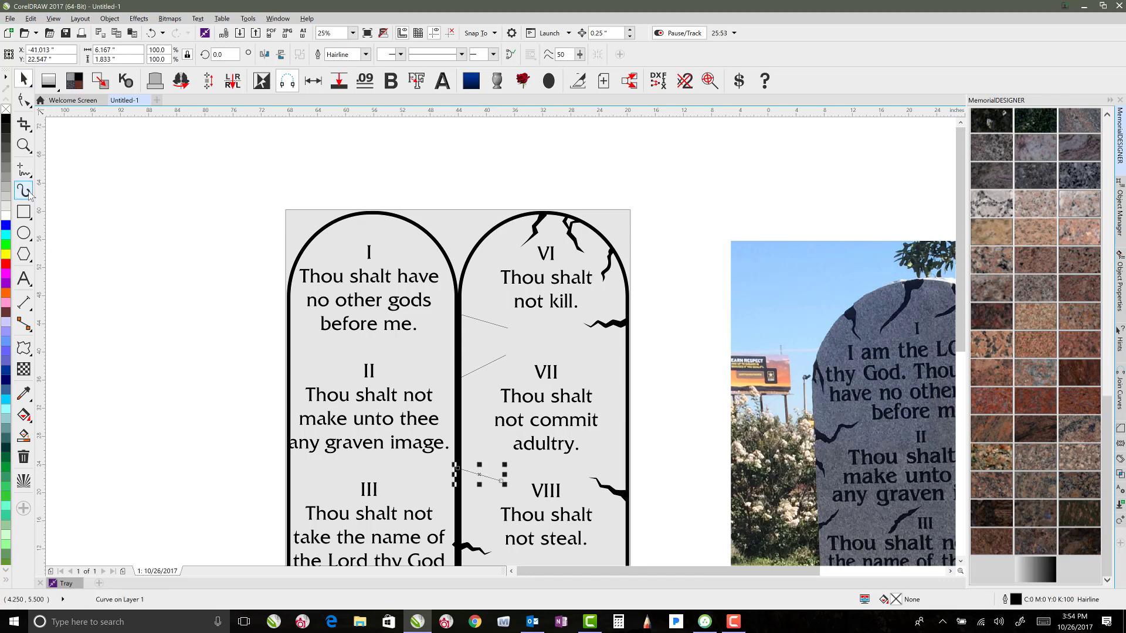
- Apply a tapered Artistic Media stroke with a 1.05 in width to the lowest of the three slanted lines
{"action": "key", "text": "Escape"}
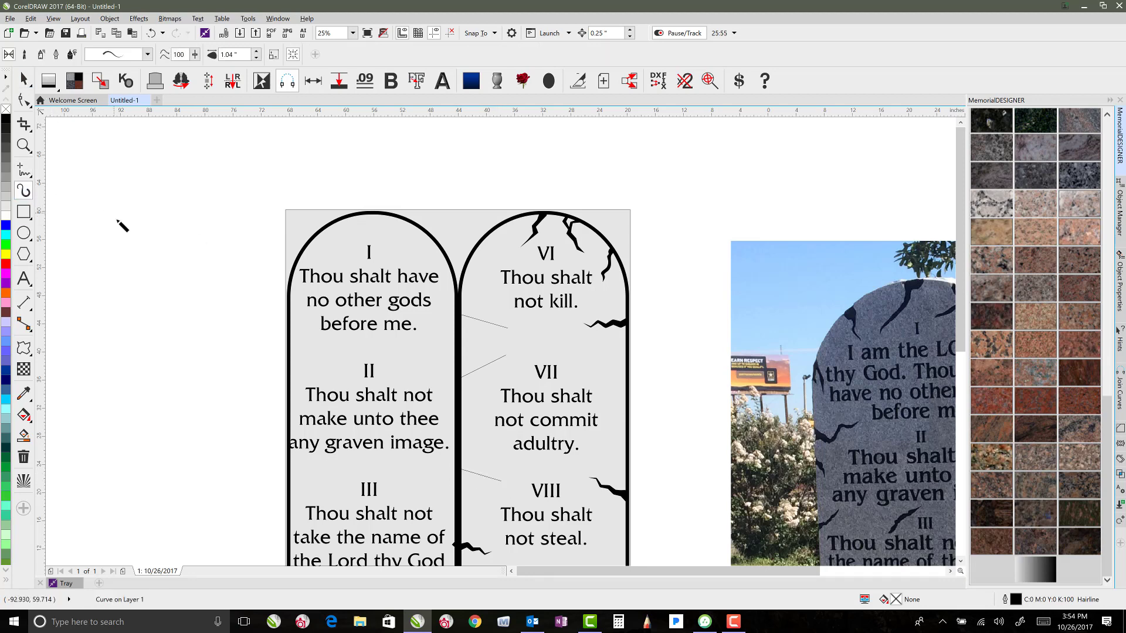
{"action": "left_click", "coordinate": [24, 79]}
{"action": "left_click", "coordinate": [469, 473]}
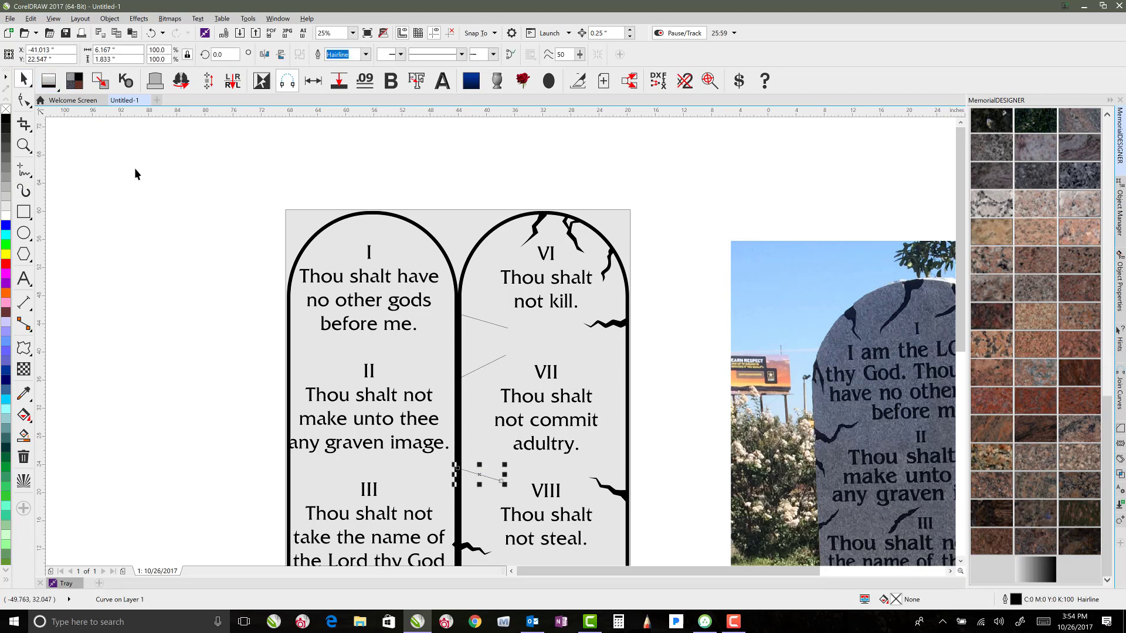
{"action": "left_click", "coordinate": [23, 190]}
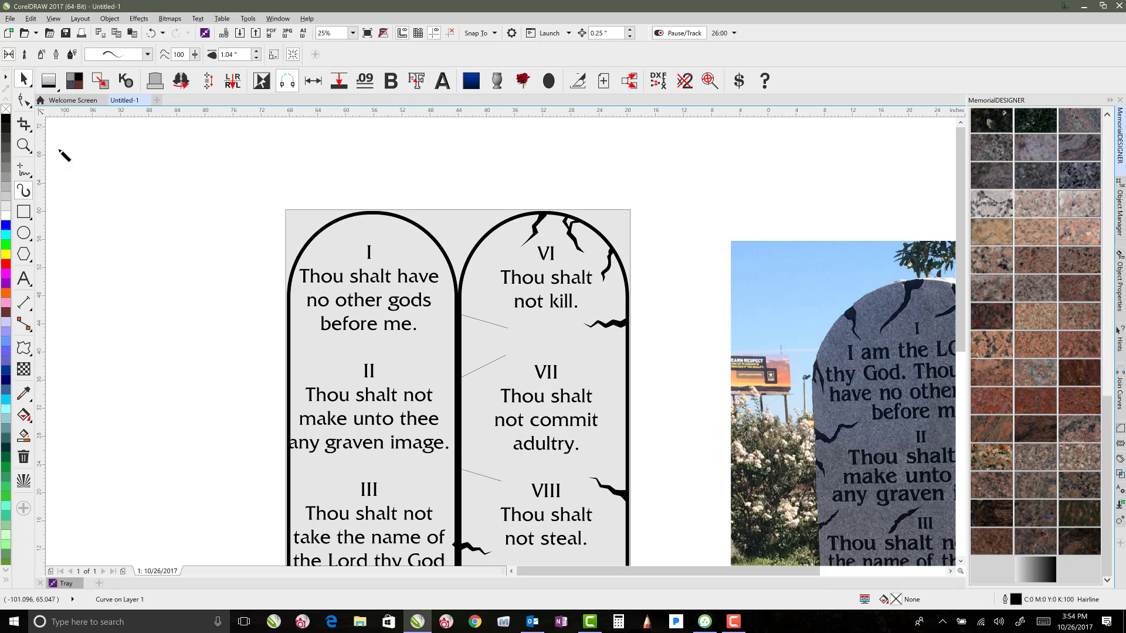
{"action": "left_click", "coordinate": [255, 51]}
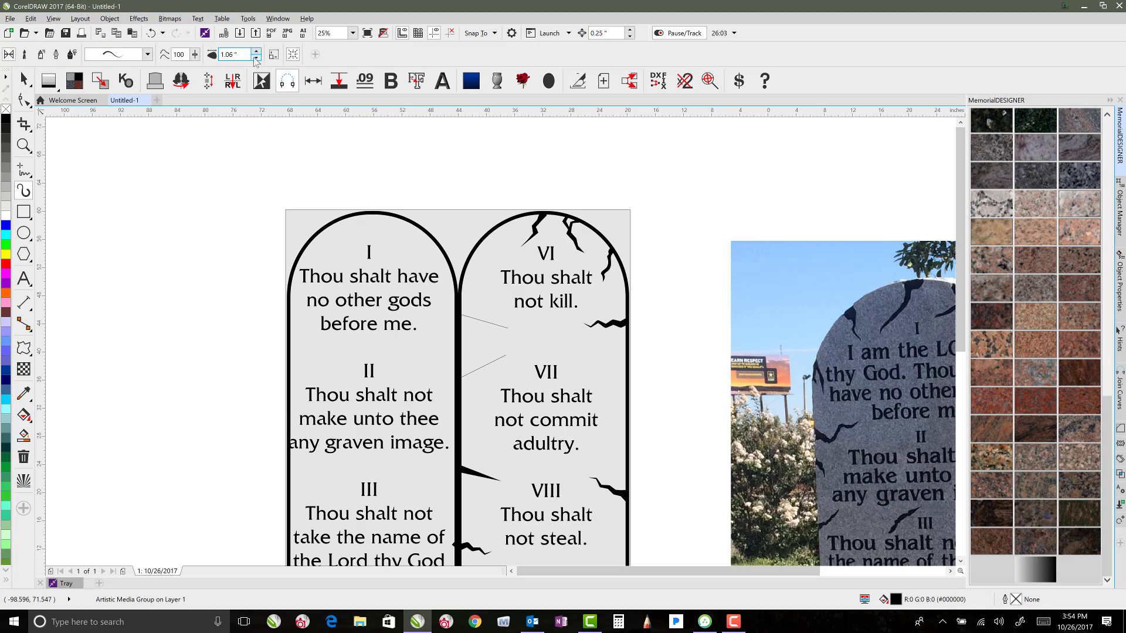
{"action": "left_click", "coordinate": [255, 57]}
- Apply the tapered Artistic Media stroke with a 1.06 in width to the middle slanted line beside commandment VII
{"action": "left_click", "coordinate": [24, 80]}
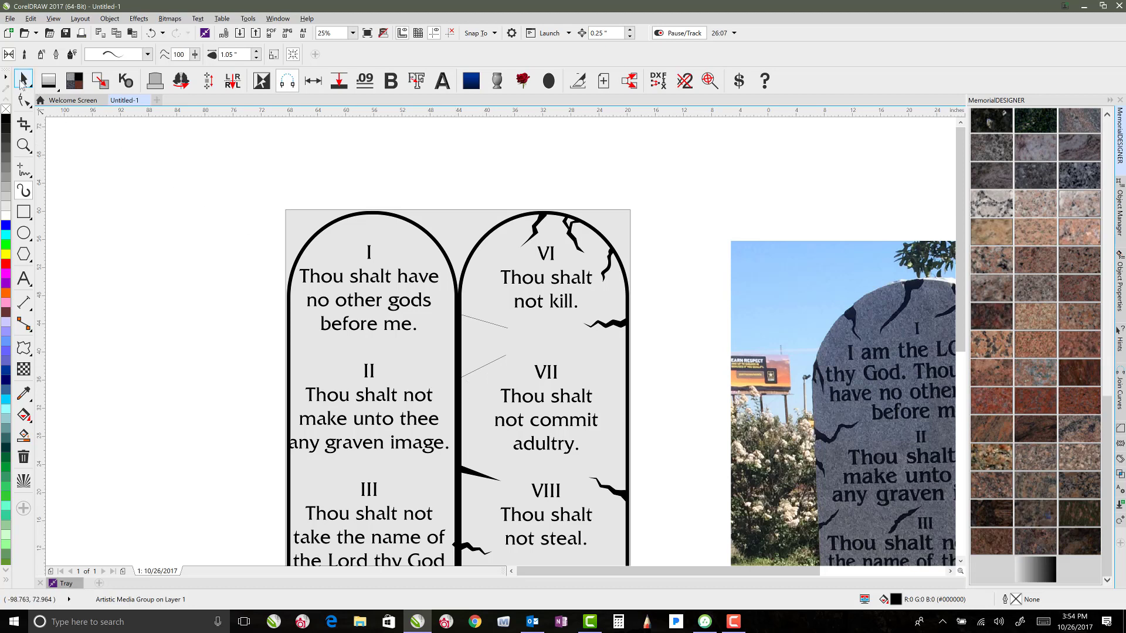
{"action": "left_click", "coordinate": [475, 374]}
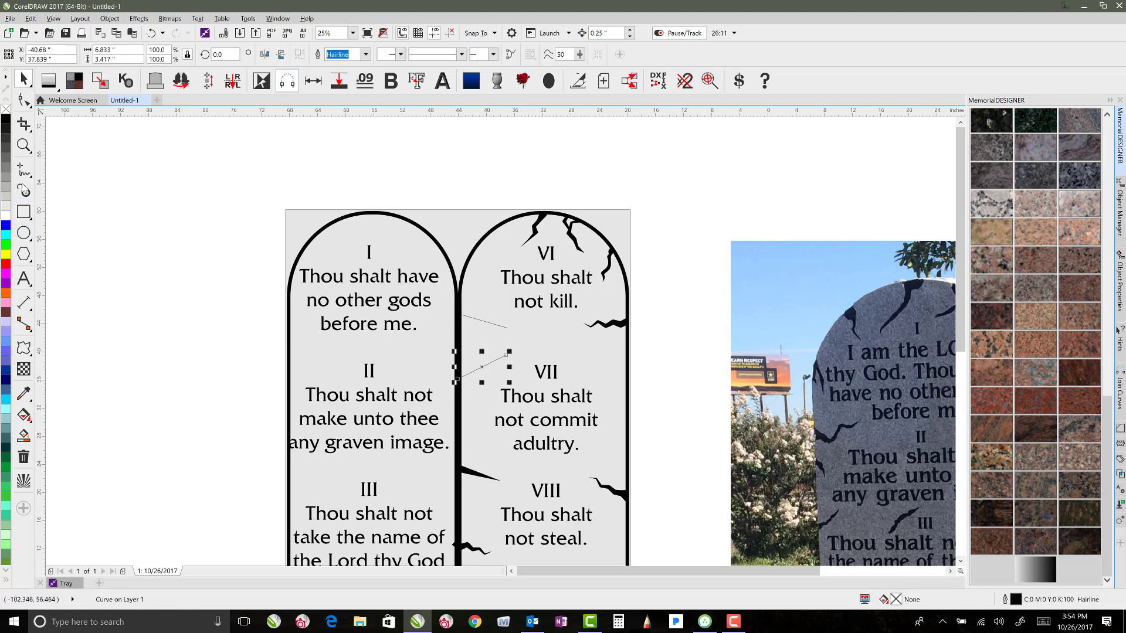
{"action": "left_click", "coordinate": [25, 191]}
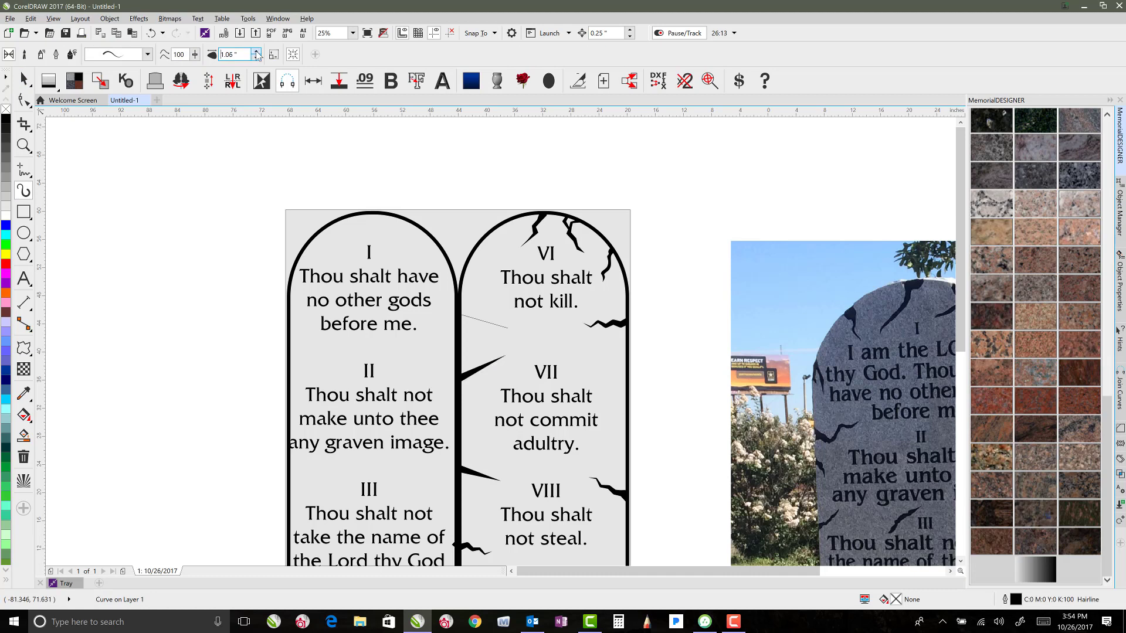
{"action": "left_click", "coordinate": [24, 79]}
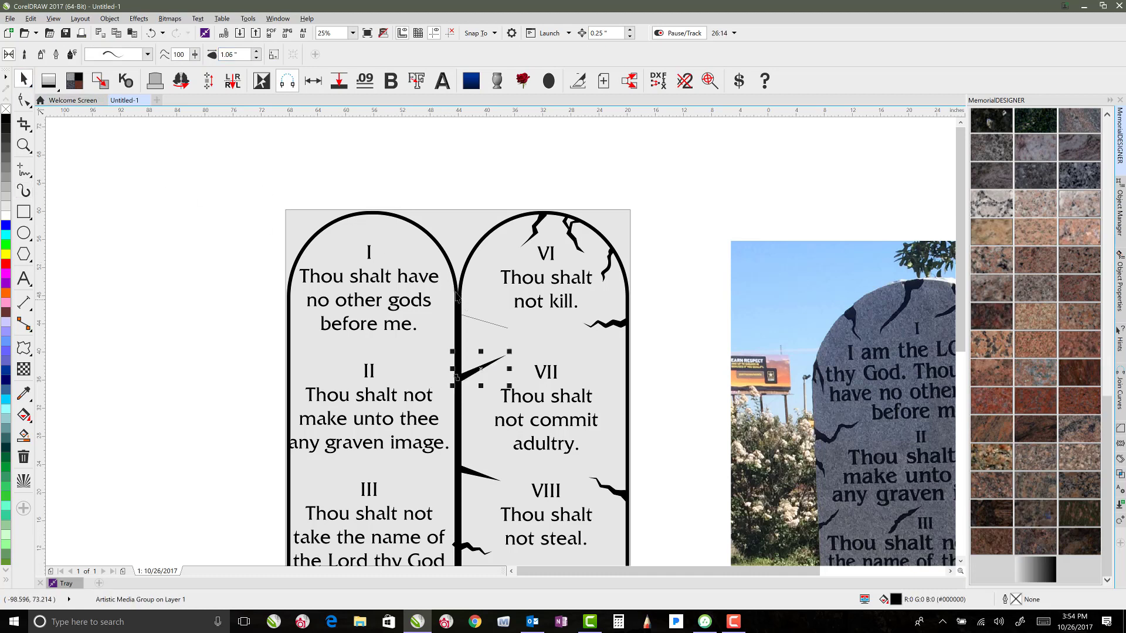
- Break the two tapered Artistic Media strokes apart, switch to wireframe view, and remove the middle stroke beside commandment VII
{"action": "left_click", "coordinate": [474, 474]}
{"action": "left_click", "coordinate": [486, 371], "text": "shift"}
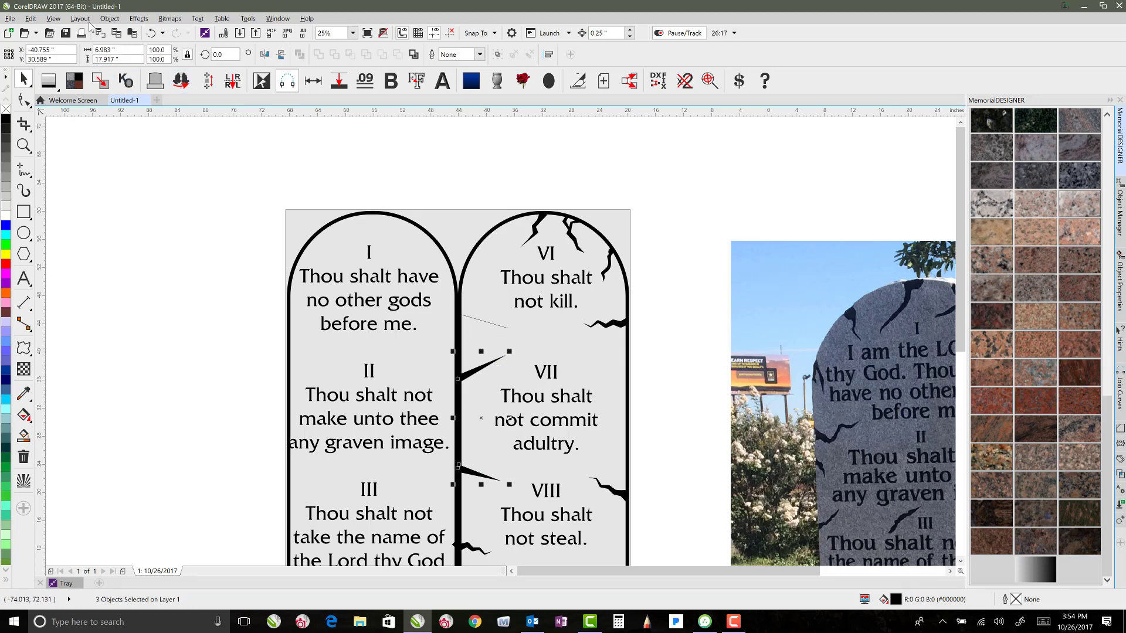
{"action": "left_click", "coordinate": [110, 18]}
{"action": "left_click", "coordinate": [176, 190]}
{"action": "left_click", "coordinate": [390, 183]}
{"action": "key", "text": "shift+F9"}
{"action": "left_click", "coordinate": [471, 380]}
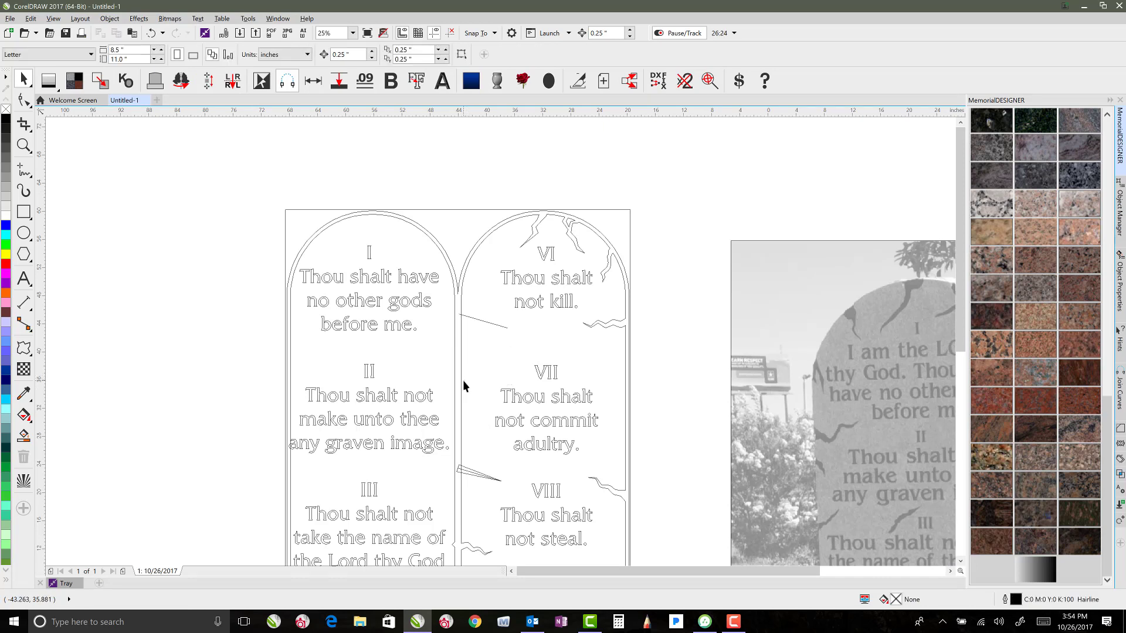
- Restore the removed middle tapered stroke beside commandment VII and break its Artistic Media group apart from the control line
{"action": "key", "text": "ctrl+z"}
{"action": "left_click", "coordinate": [467, 380]}
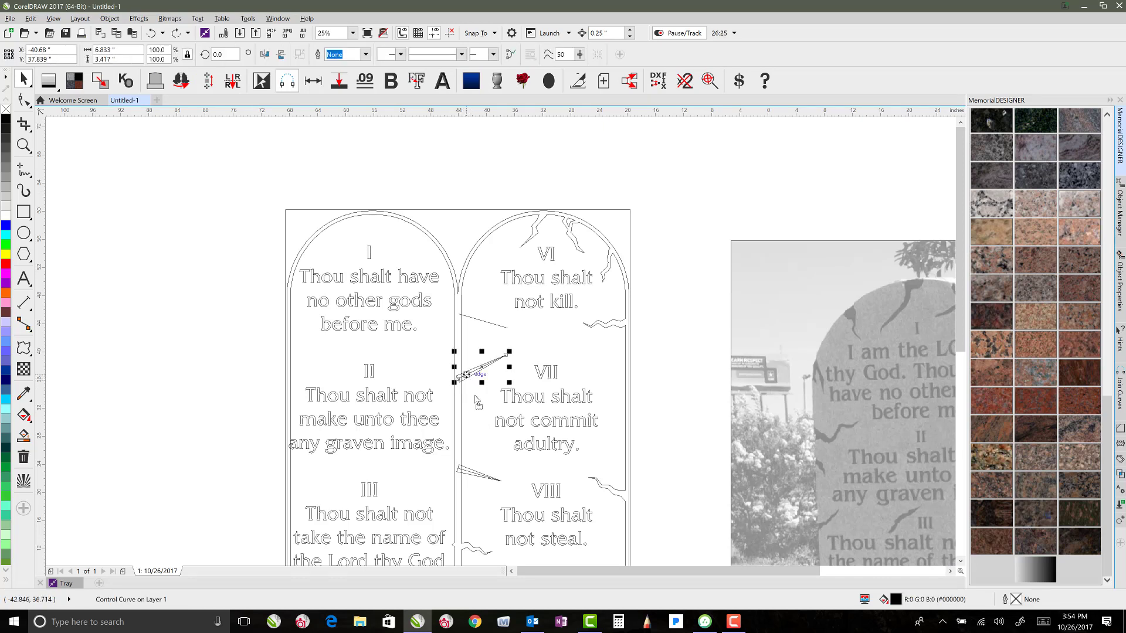
{"action": "left_click_drag", "start_coordinate": [475, 399], "coordinate": [485, 438]}
{"action": "key", "text": "ctrl+z"}
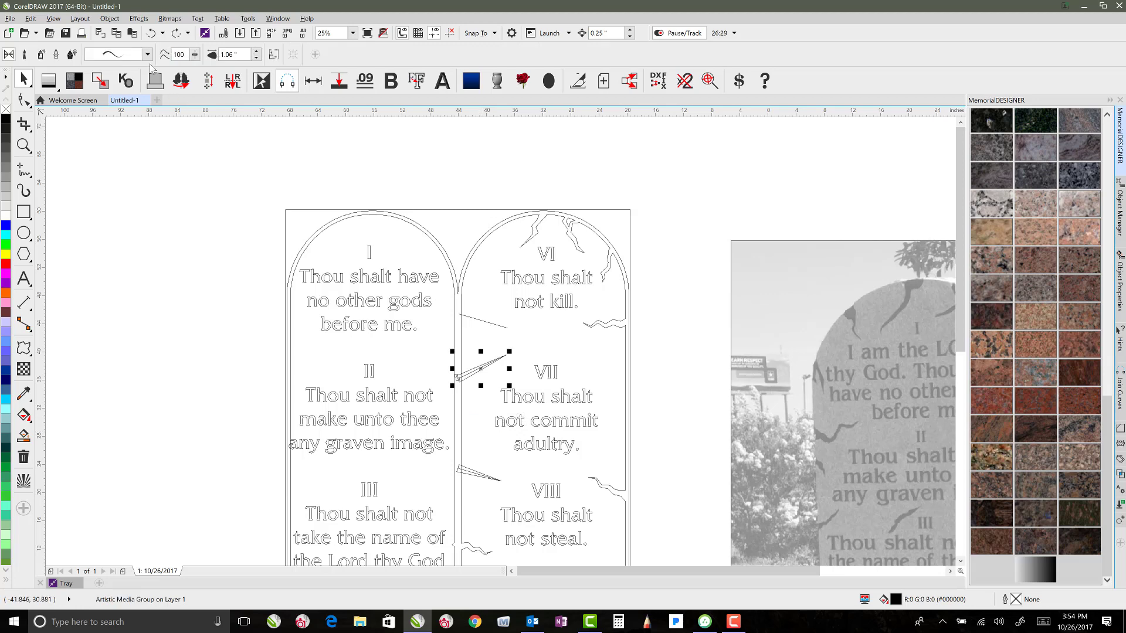
{"action": "left_click", "coordinate": [109, 19]}
{"action": "left_click", "coordinate": [157, 192]}
{"action": "left_click", "coordinate": [469, 372]}
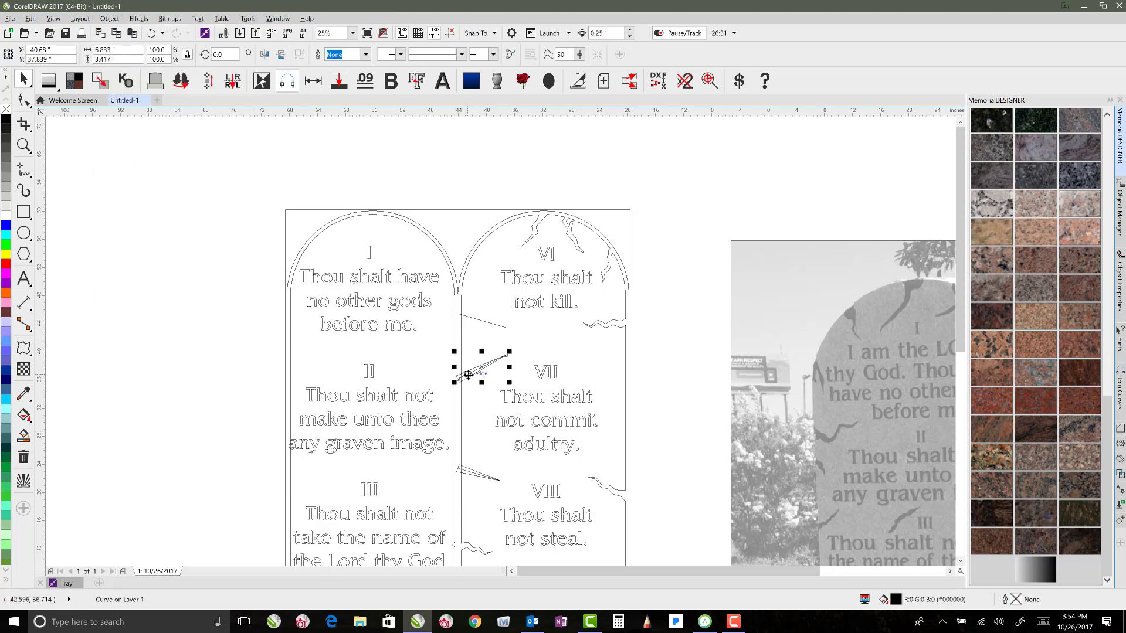
- Remove the leftover control lines from the two tapered strokes beside commandments VII and VIII, and return to the full-colour view
{"action": "left_click", "coordinate": [476, 448]}
{"action": "left_click", "coordinate": [469, 475]}
{"action": "left_click", "coordinate": [467, 479]}
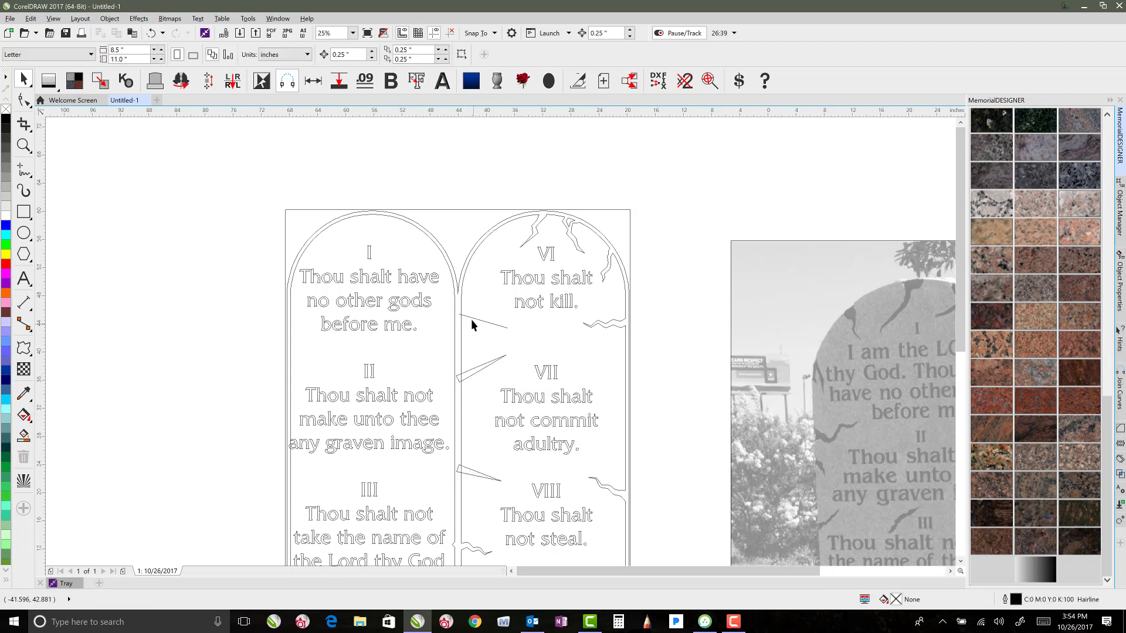
{"action": "key", "text": "shift+F9"}
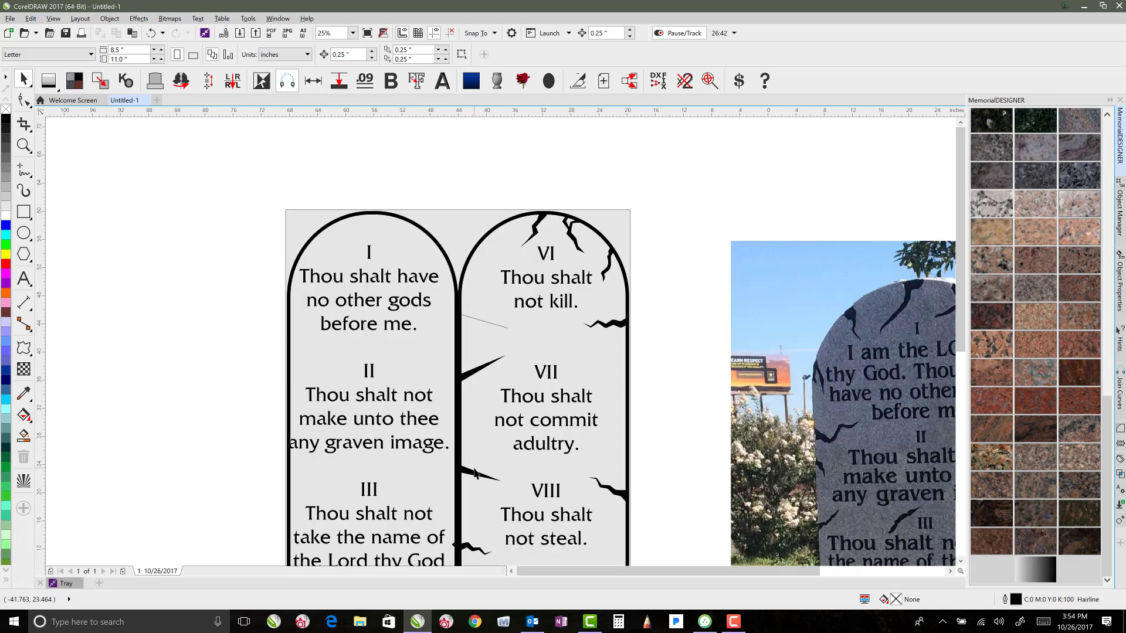
- Delete the two straight tapered strokes on the center border beside commandments VII and VIII
{"action": "left_click", "coordinate": [472, 476]}
{"action": "key", "text": "Delete"}
{"action": "left_click", "coordinate": [469, 376]}
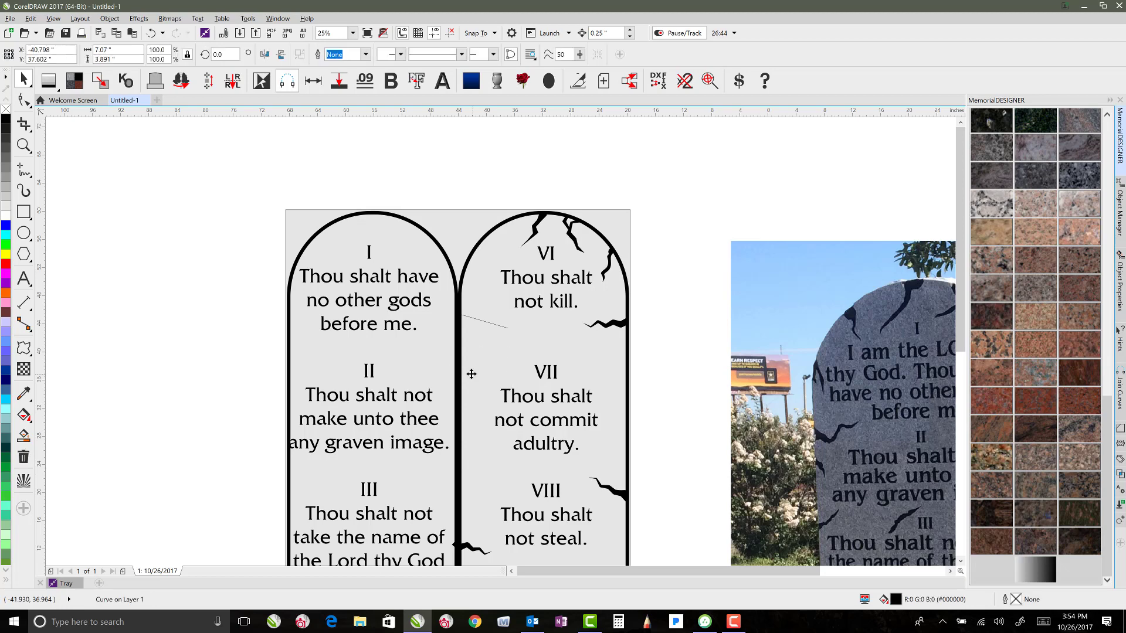
{"action": "key", "text": "Delete"}
{"action": "key", "text": "F4"}
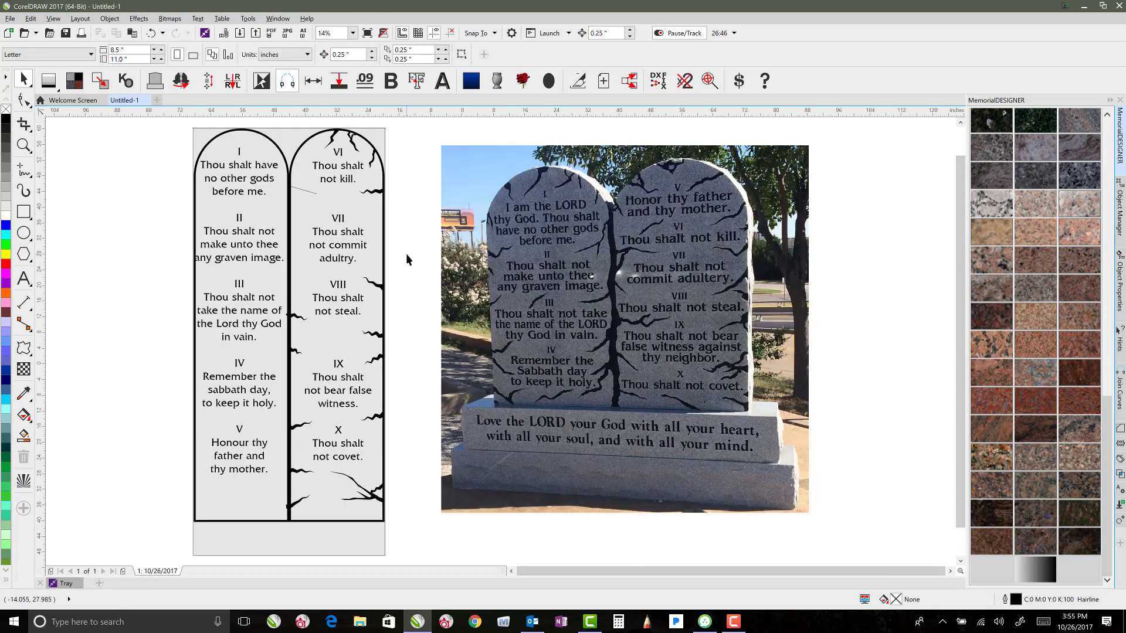
{"action": "left_click", "coordinate": [267, 139]}
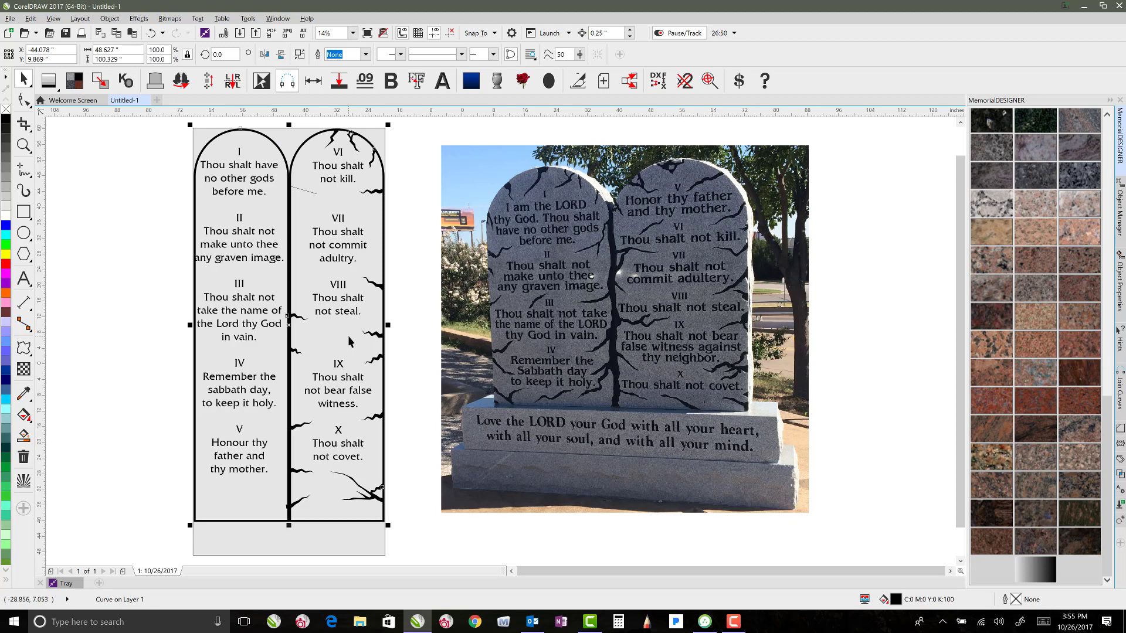
{"action": "left_click", "coordinate": [406, 288]}
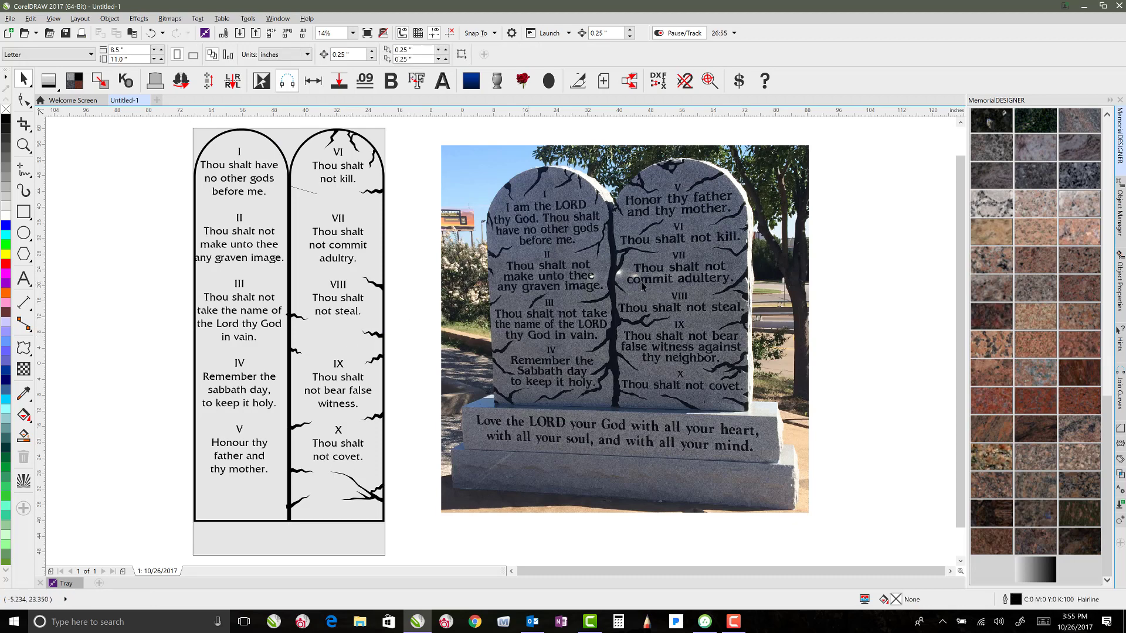